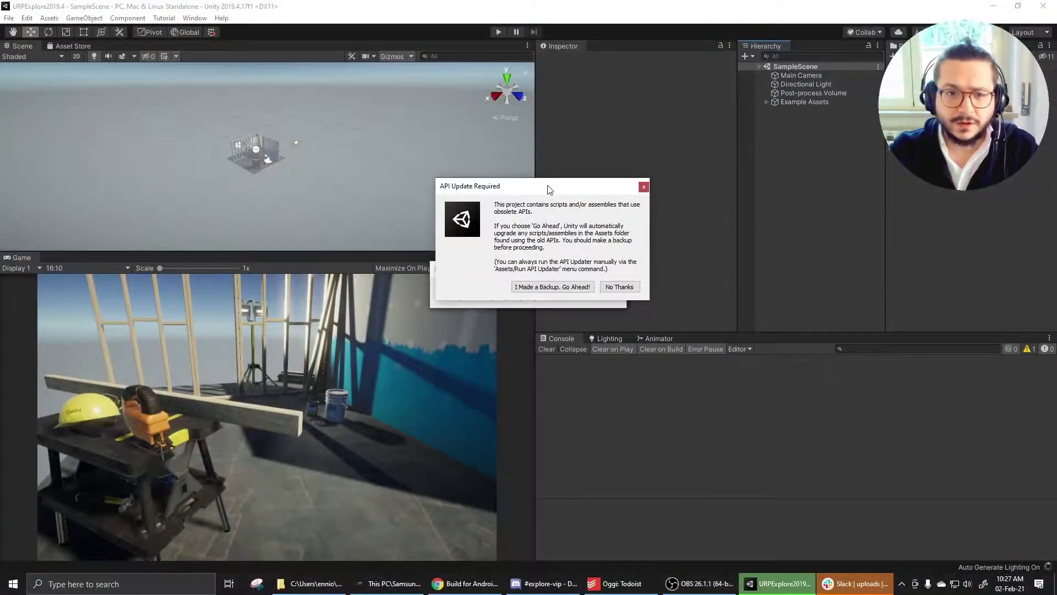
Step: Accept the automatic script API upgrade with 'I Made a Backup. Go Ahead!'
{"action": "left_click_drag", "start_coordinate": [549, 189], "coordinate": [550, 180]}
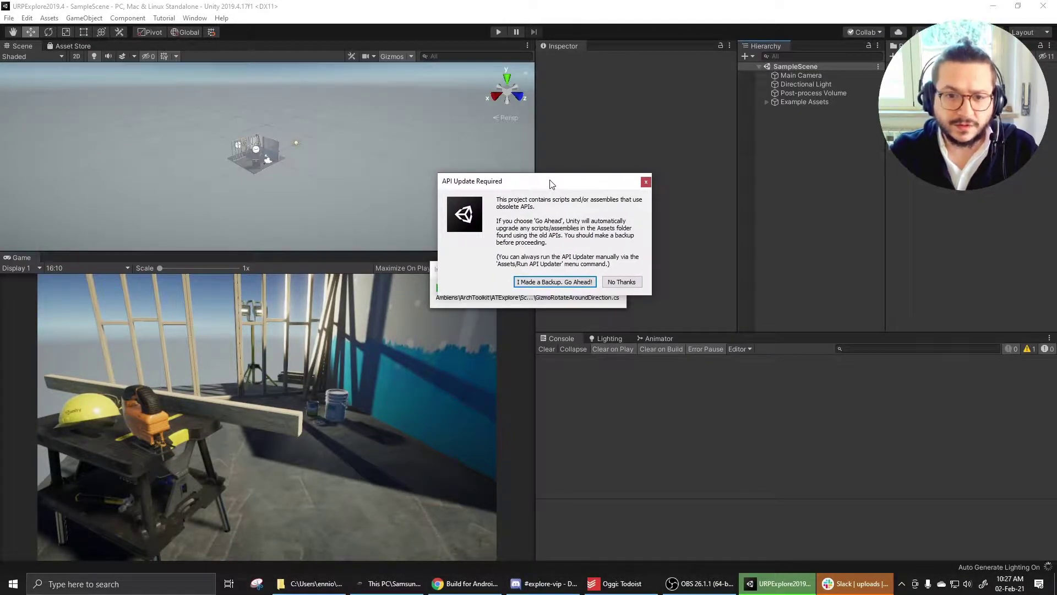
{"action": "left_click", "coordinate": [563, 282]}
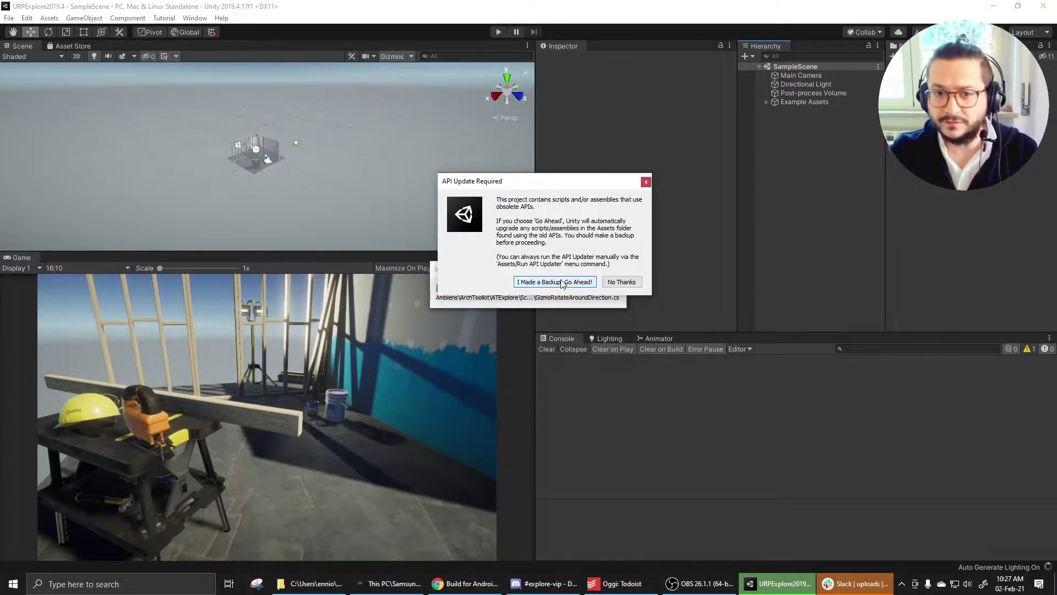
{"action": "mouse_move", "coordinate": [554, 185]}
{"action": "left_mouse_down"}
{"action": "mouse_move", "coordinate": [564, 179]}
{"action": "mouse_move", "coordinate": [557, 186]}
{"action": "left_mouse_up"}
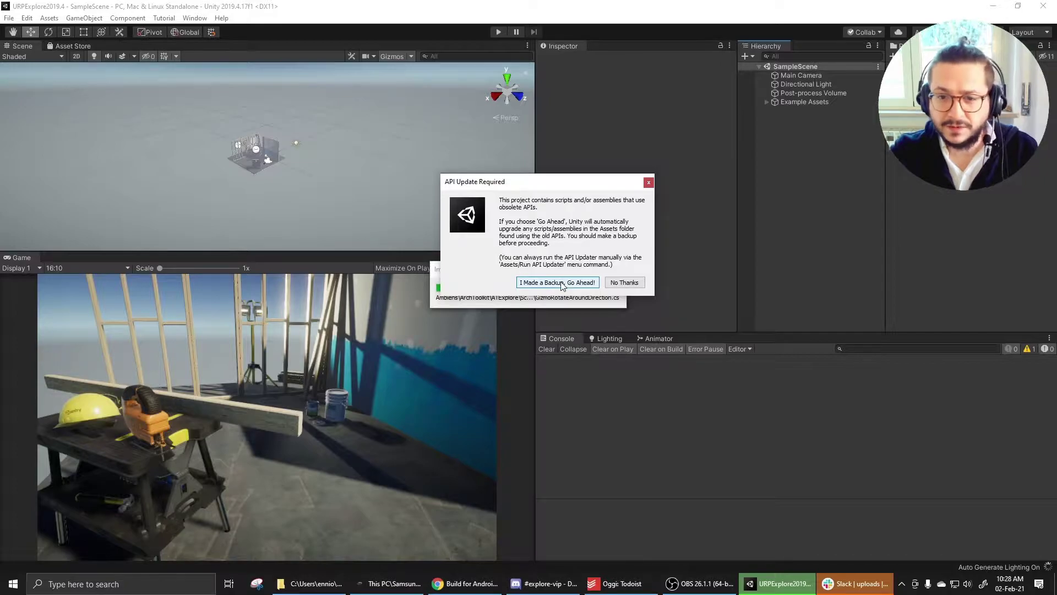
{"action": "left_click", "coordinate": [557, 283]}
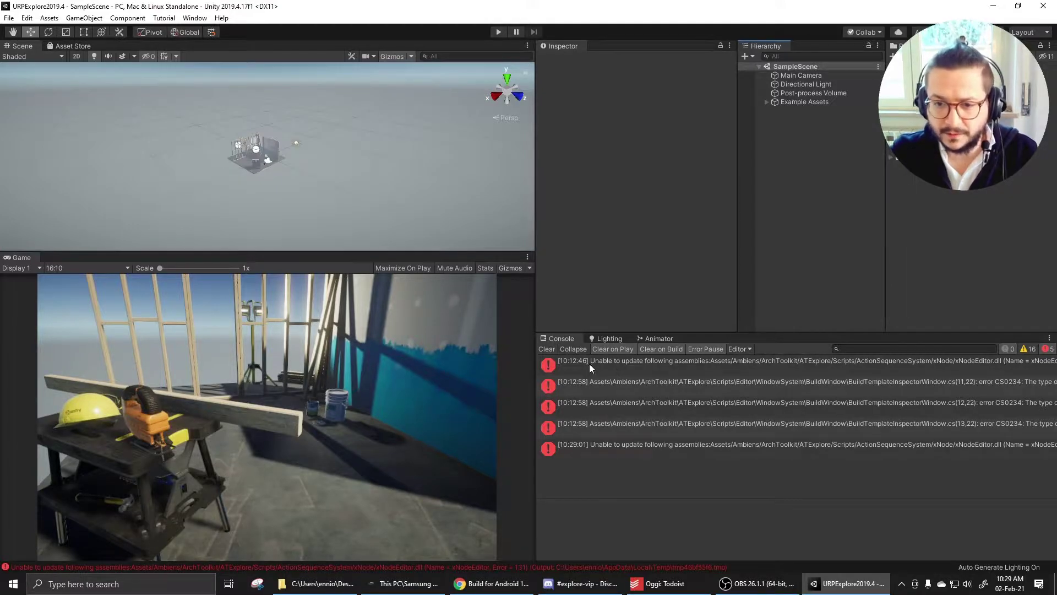
Step: Clear the Console and step through the remaining compile errors
{"action": "left_click", "coordinate": [617, 362]}
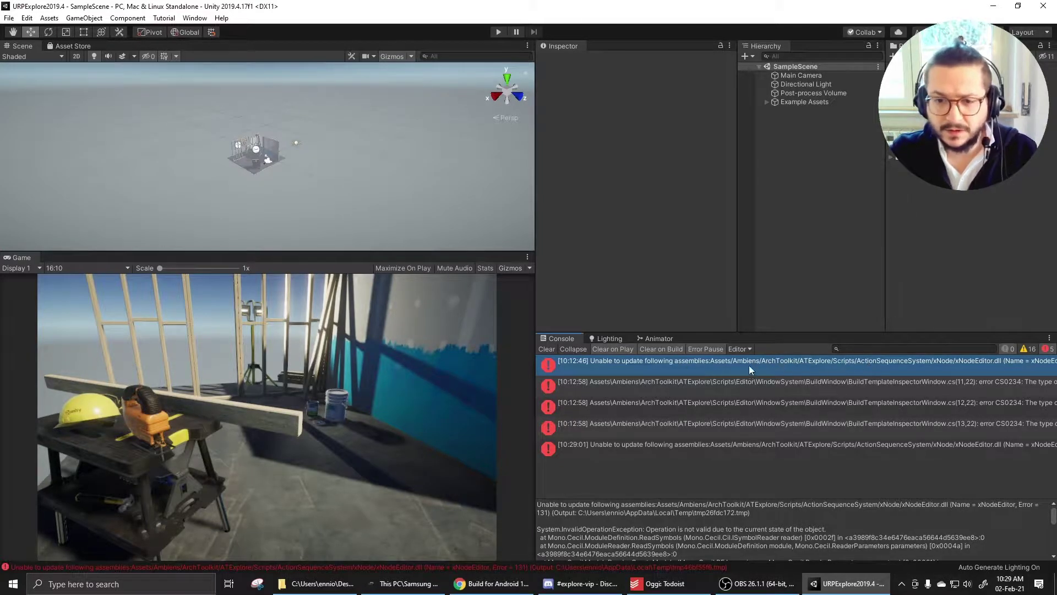
{"action": "left_click", "coordinate": [547, 349]}
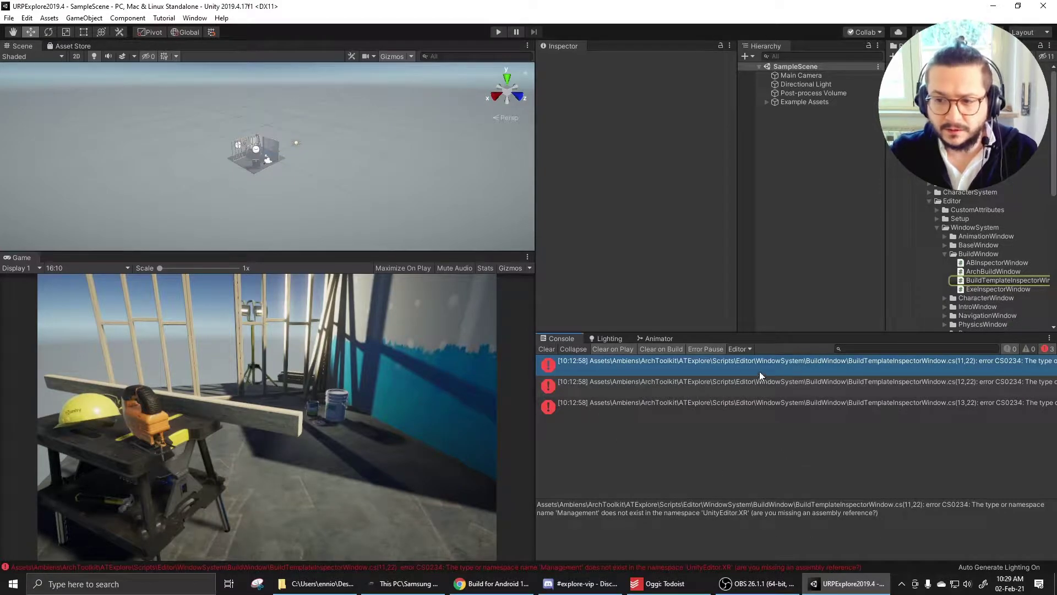
{"action": "left_click", "coordinate": [739, 392]}
{"action": "left_click", "coordinate": [739, 401]}
{"action": "left_click", "coordinate": [741, 365]}
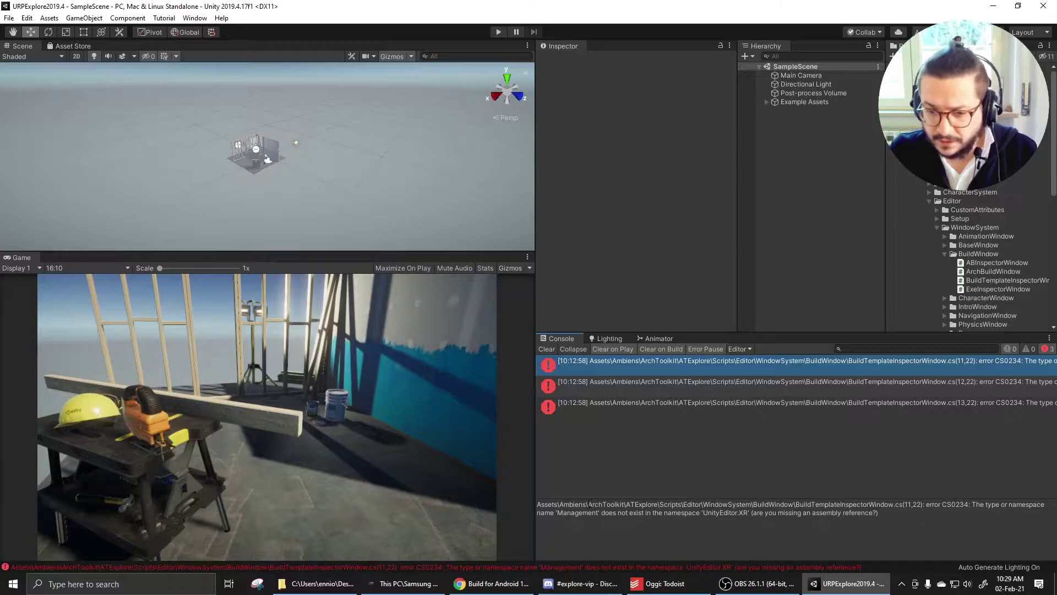
Step: Read the CS0234 message reporting 'Management' missing from the UnityEditor.XR namespace
{"action": "triple_click", "coordinate": [974, 506]}
{"action": "left_click", "coordinate": [1008, 506]}
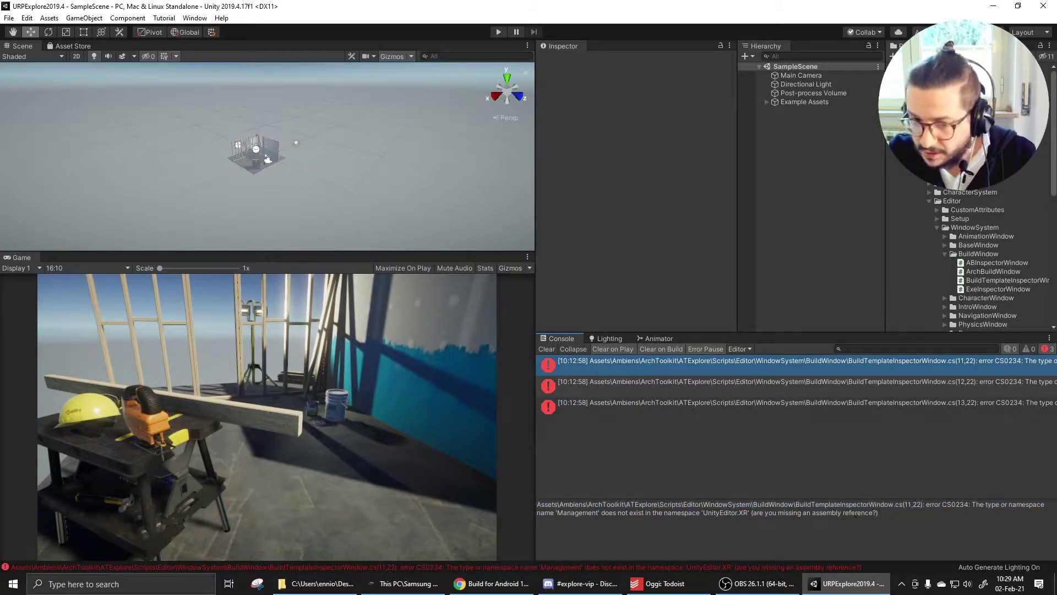
{"action": "triple_click", "coordinate": [561, 513]}
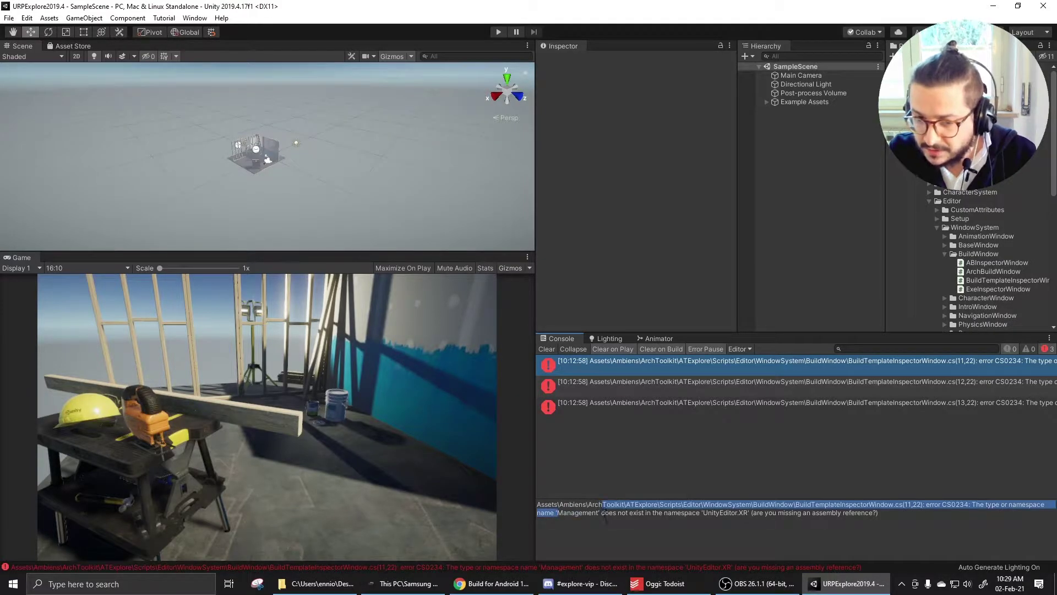
{"action": "left_click_drag", "start_coordinate": [608, 513], "coordinate": [712, 516]}
{"action": "left_click", "coordinate": [712, 517]}
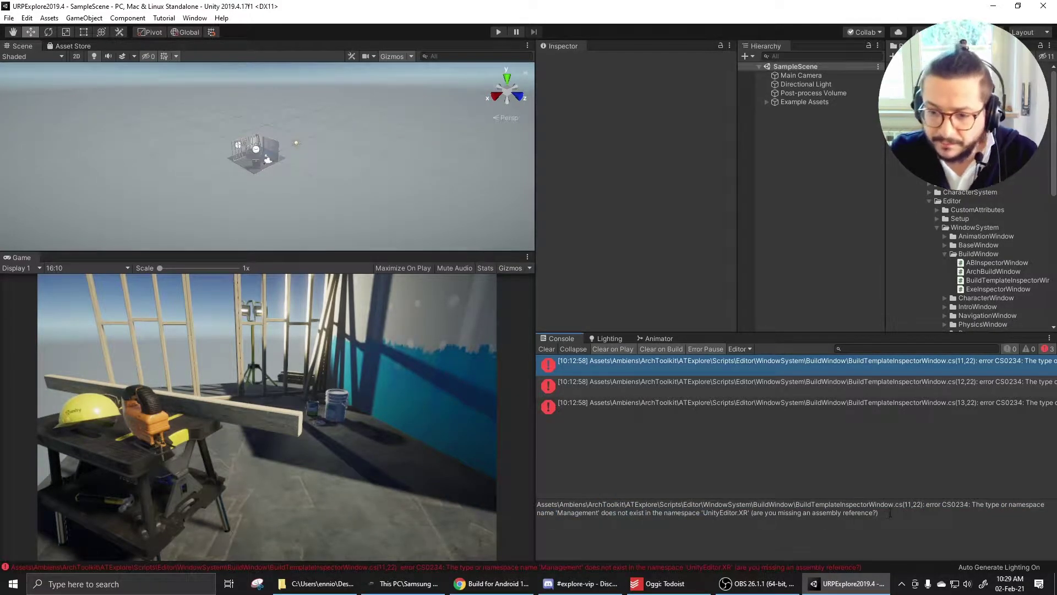
{"action": "left_click_drag", "start_coordinate": [890, 513], "coordinate": [538, 504]}
{"action": "left_click", "coordinate": [1032, 538]}
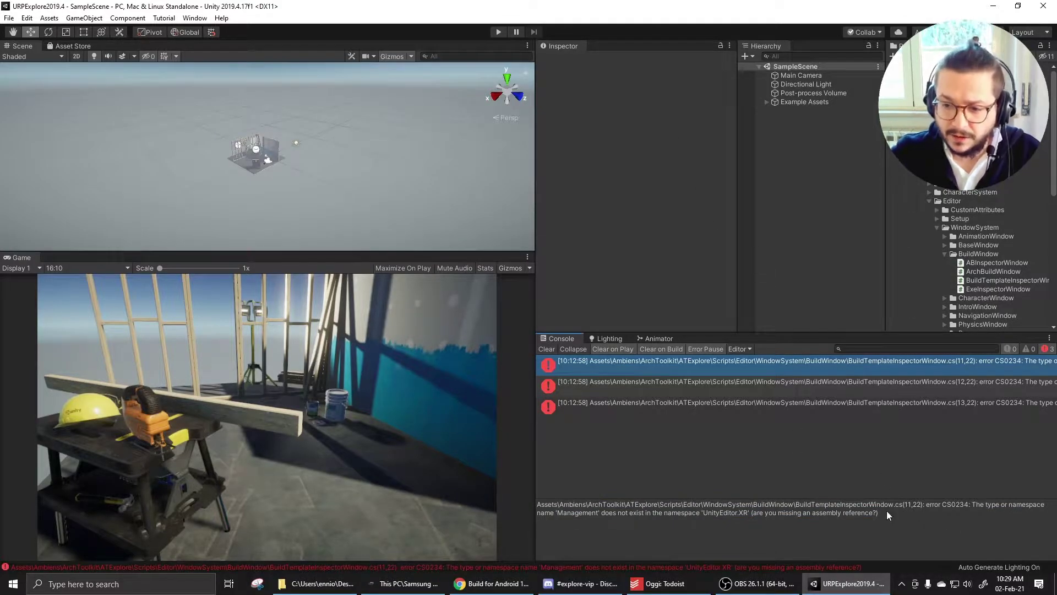
Step: Search the Package Manager for 'xr' and select XR Plugin Management to install it
{"action": "left_click", "coordinate": [193, 19]}
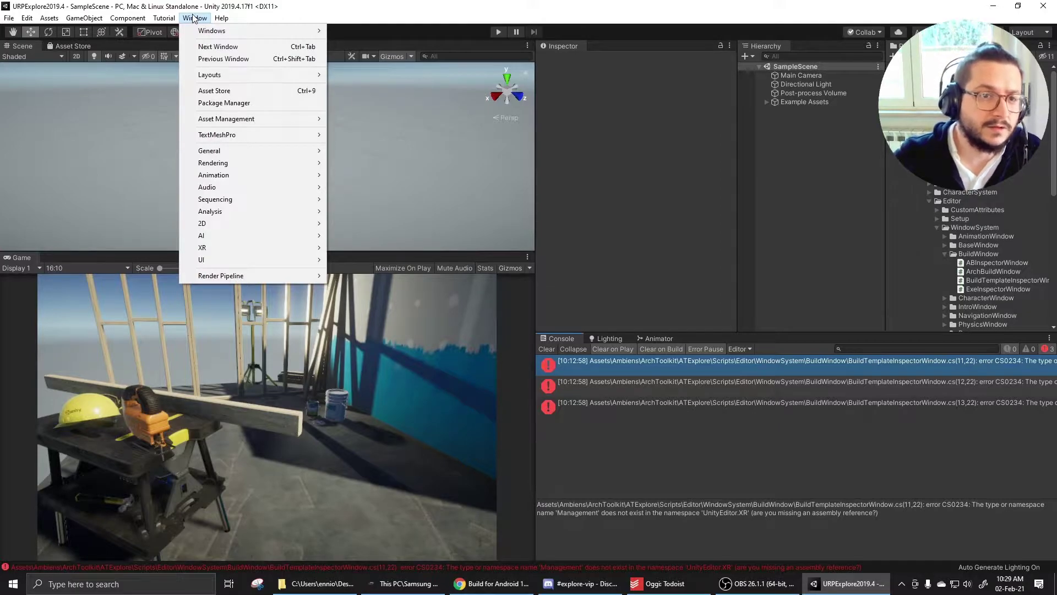
{"action": "left_click", "coordinate": [256, 103]}
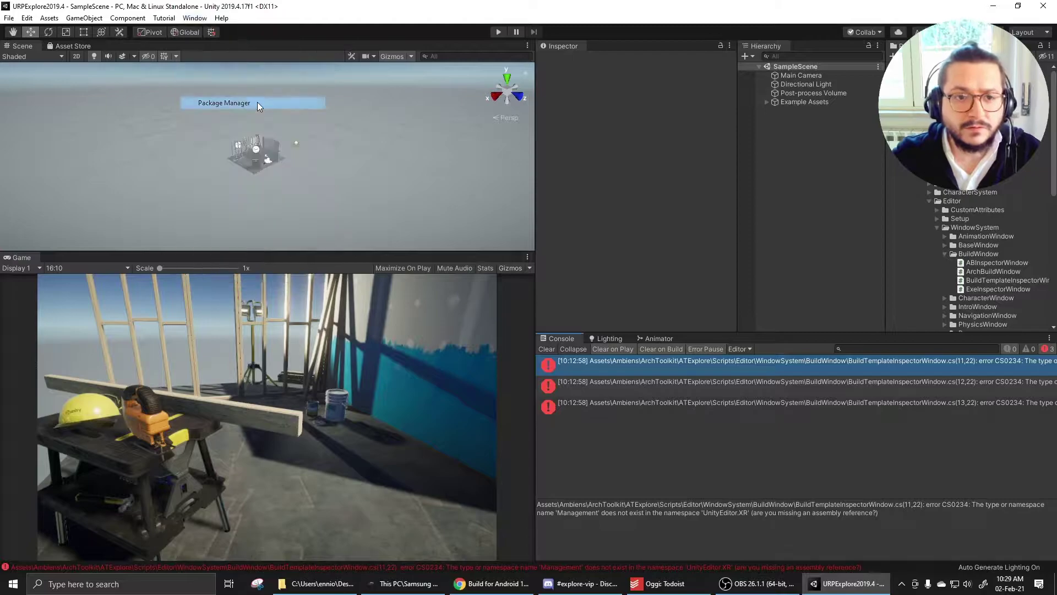
{"action": "left_click_drag", "start_coordinate": [303, 79], "coordinate": [586, 101]}
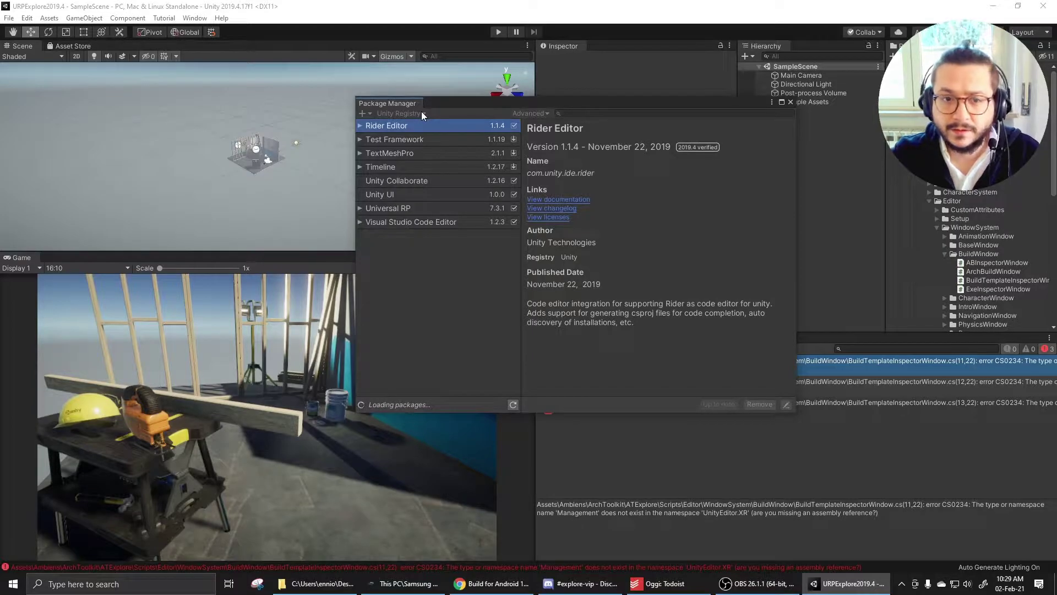
{"action": "left_click_drag", "start_coordinate": [510, 103], "coordinate": [443, 103]}
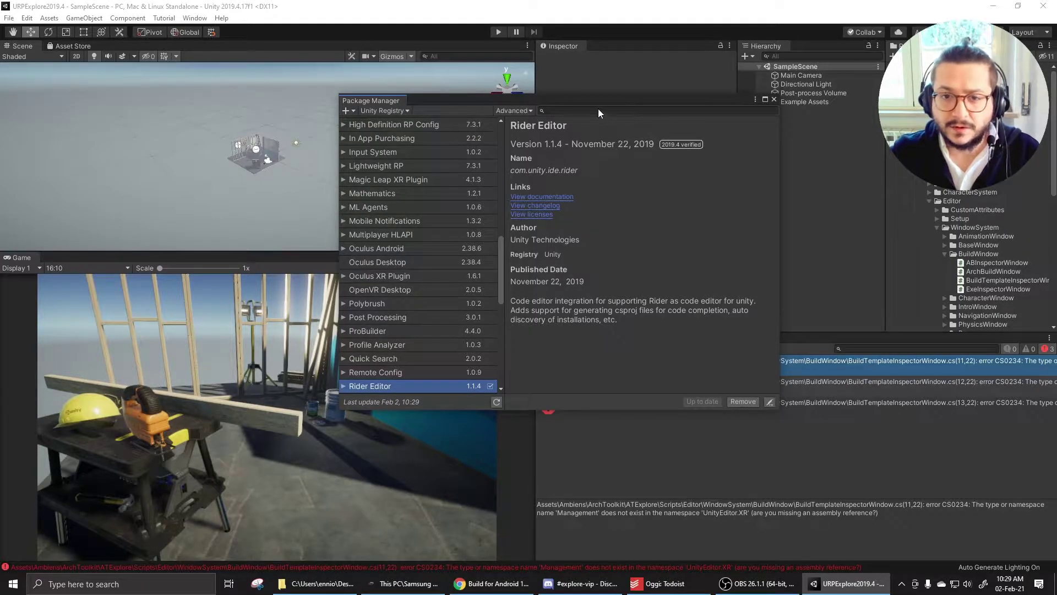
{"action": "left_click", "coordinate": [569, 111]}
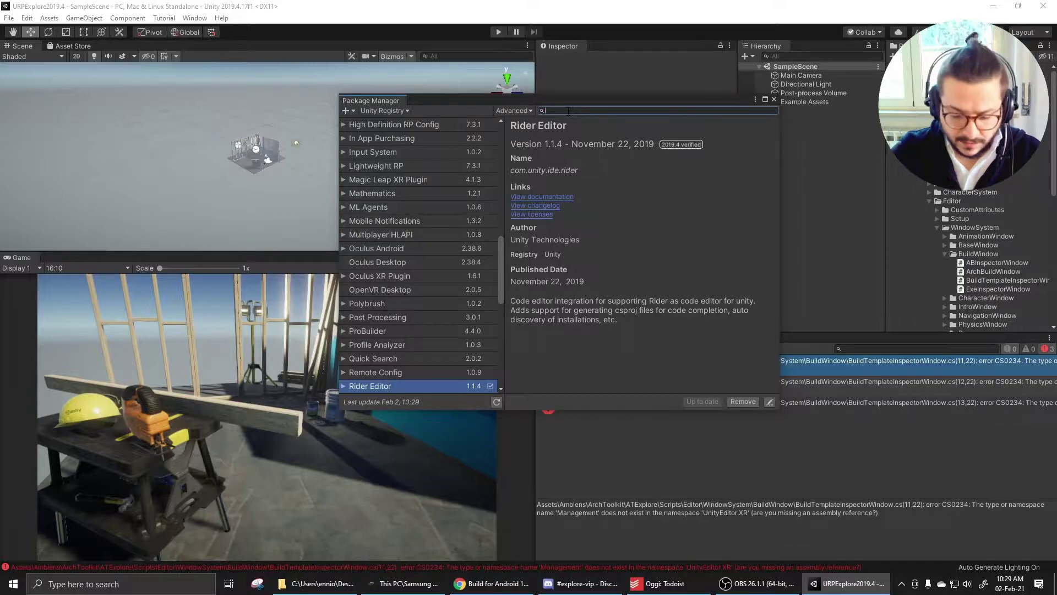
{"action": "type", "text": "xr"}
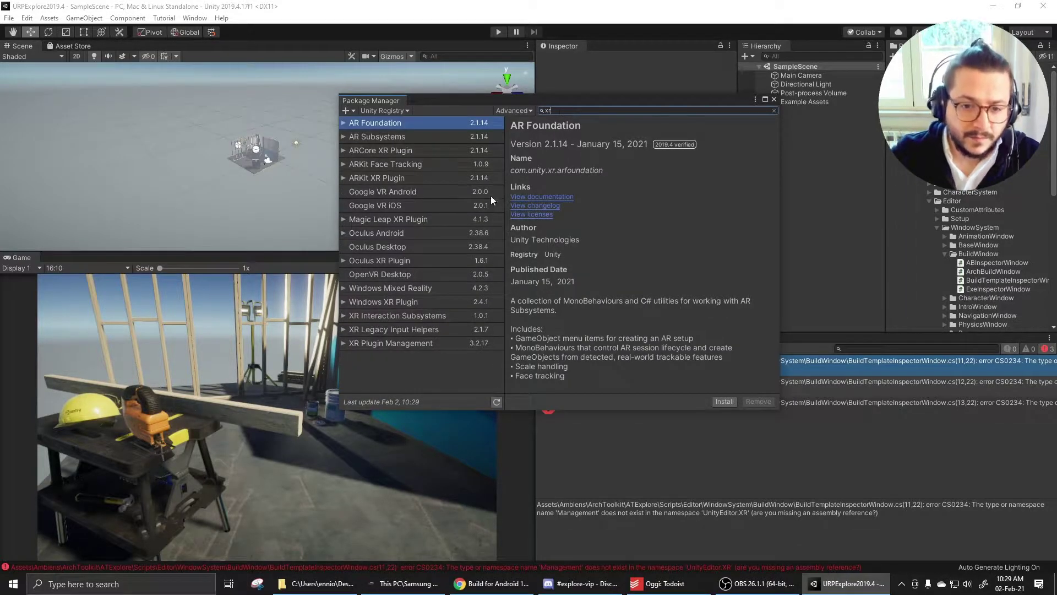
{"action": "left_click", "coordinate": [408, 344]}
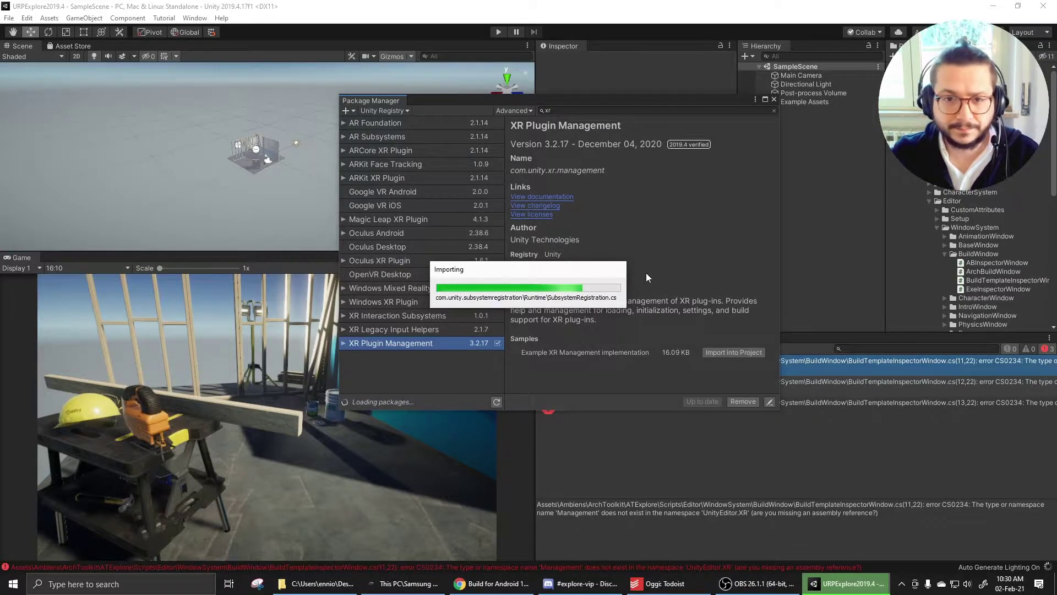
Step: Close Package Manager and dock AT+Explore from Tools > Ambiens > ArchToolkit beside the Inspector
{"action": "left_click", "coordinate": [774, 100]}
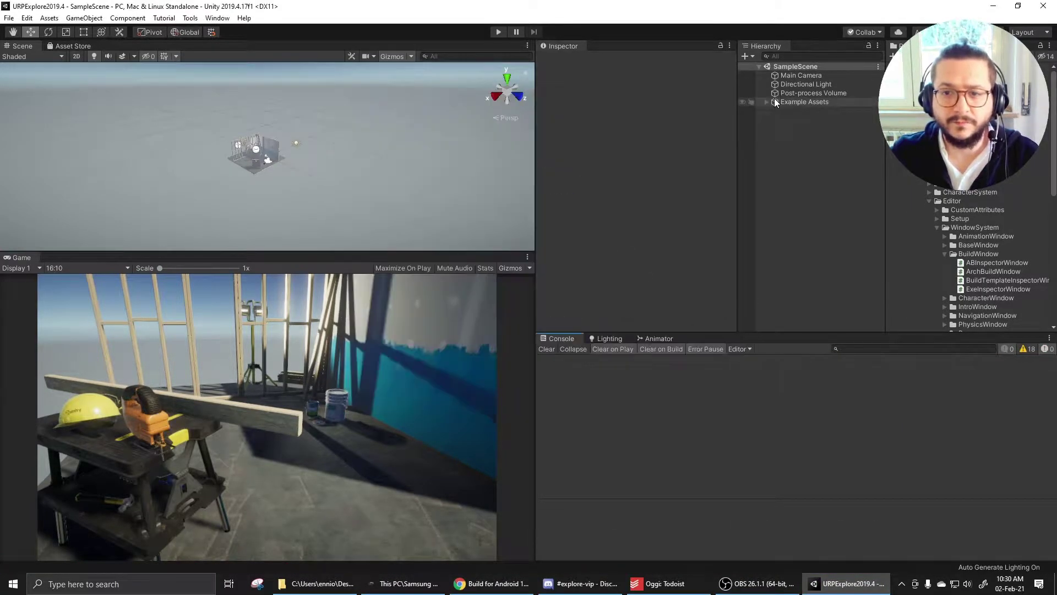
{"action": "left_click", "coordinate": [629, 208]}
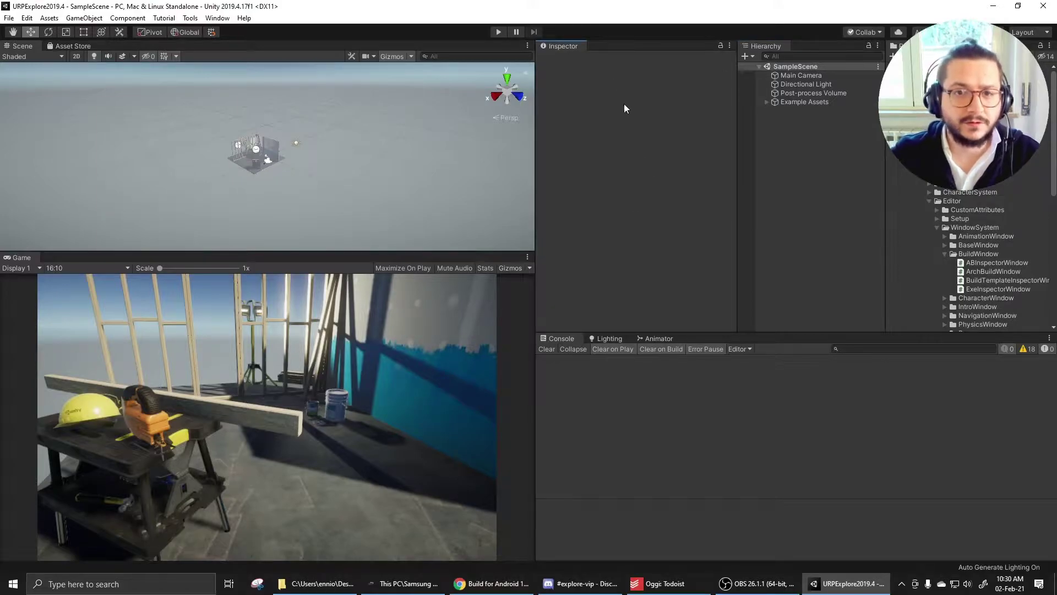
{"action": "left_click", "coordinate": [189, 18]}
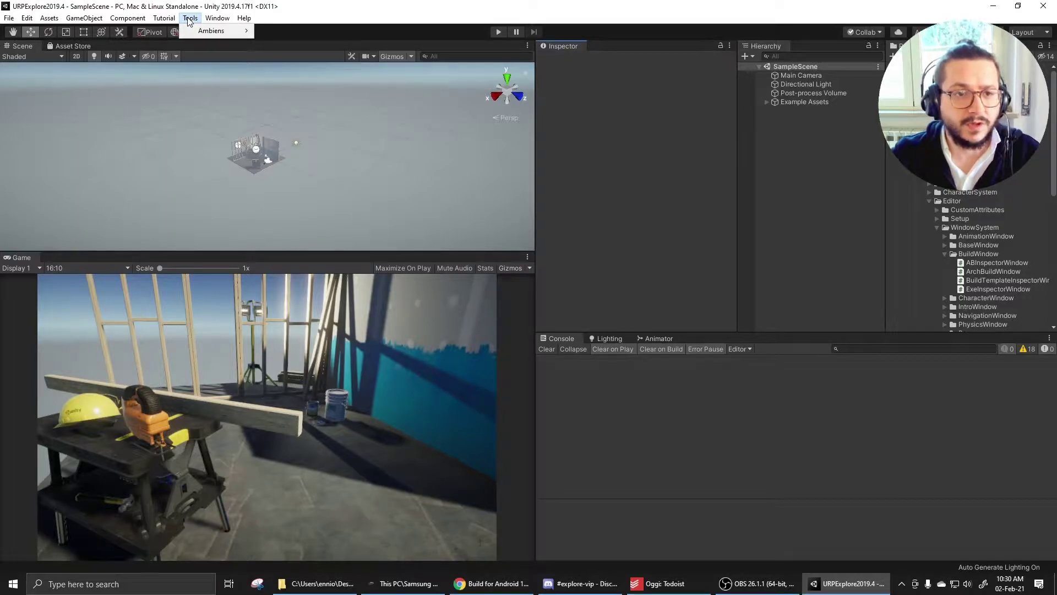
{"action": "mouse_move", "coordinate": [214, 31]}
{"action": "mouse_move", "coordinate": [317, 31]}
{"action": "left_click", "coordinate": [366, 30]}
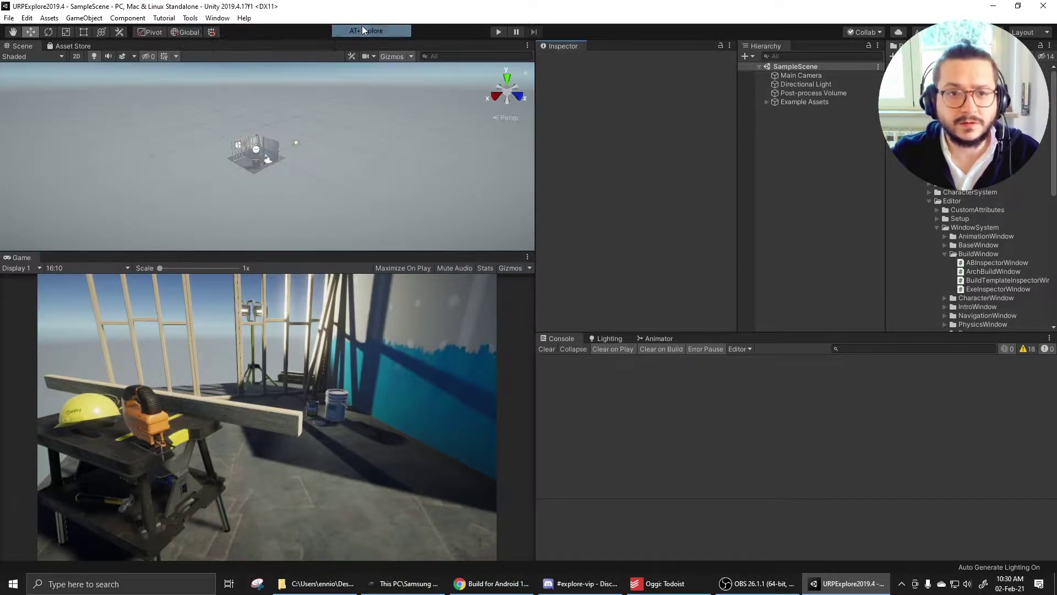
{"action": "left_click_drag", "start_coordinate": [722, 44], "coordinate": [615, 43]}
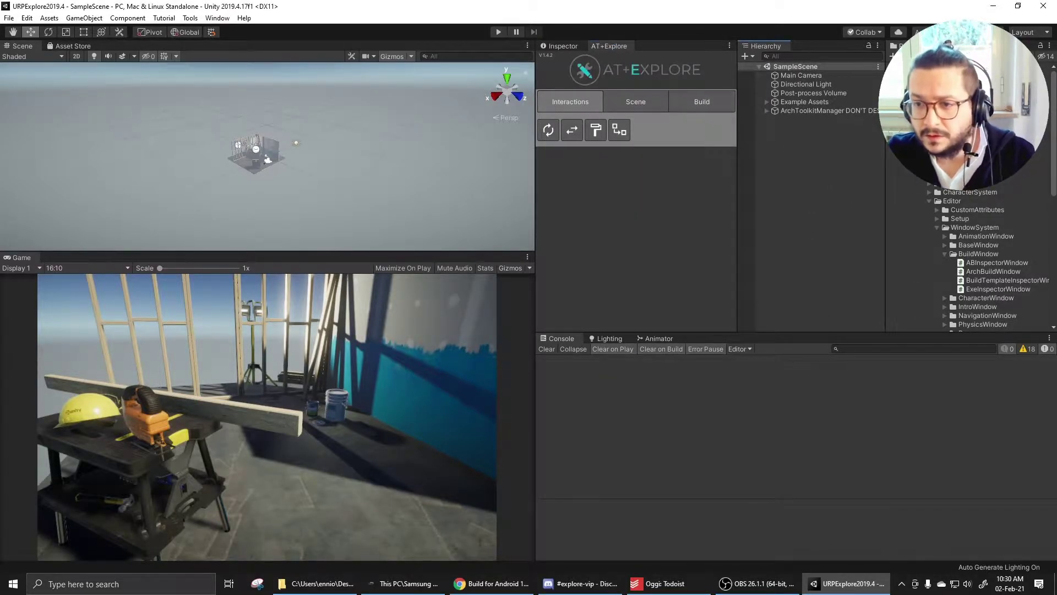
Step: Open KitchenDemoScene from the Project panel
{"action": "scroll", "coordinate": [969, 259], "scroll_direction": "down", "scroll_amount": 5}
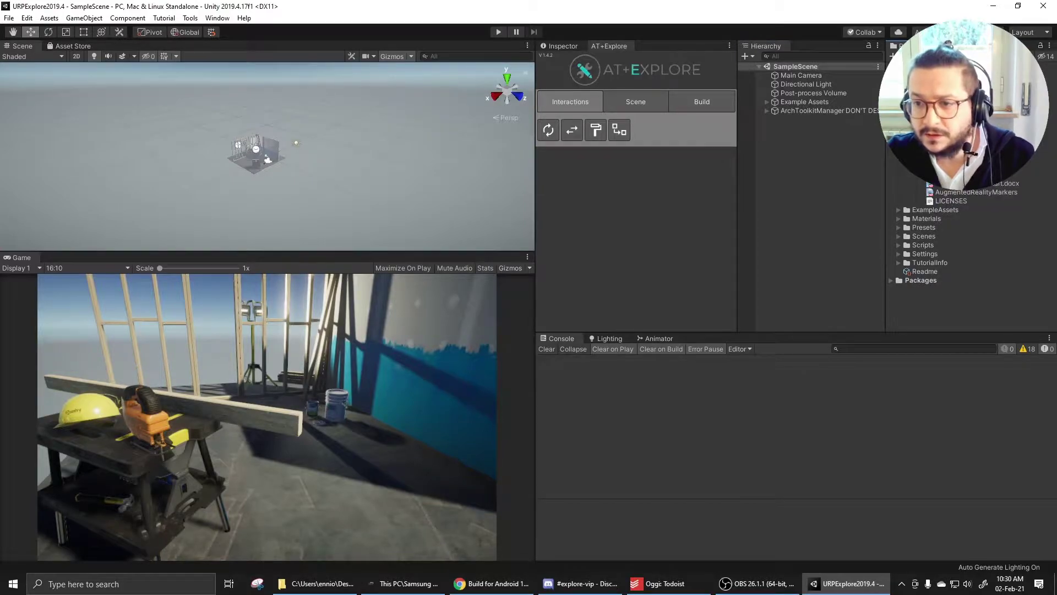
{"action": "scroll", "coordinate": [969, 259], "scroll_direction": "up", "scroll_amount": 5}
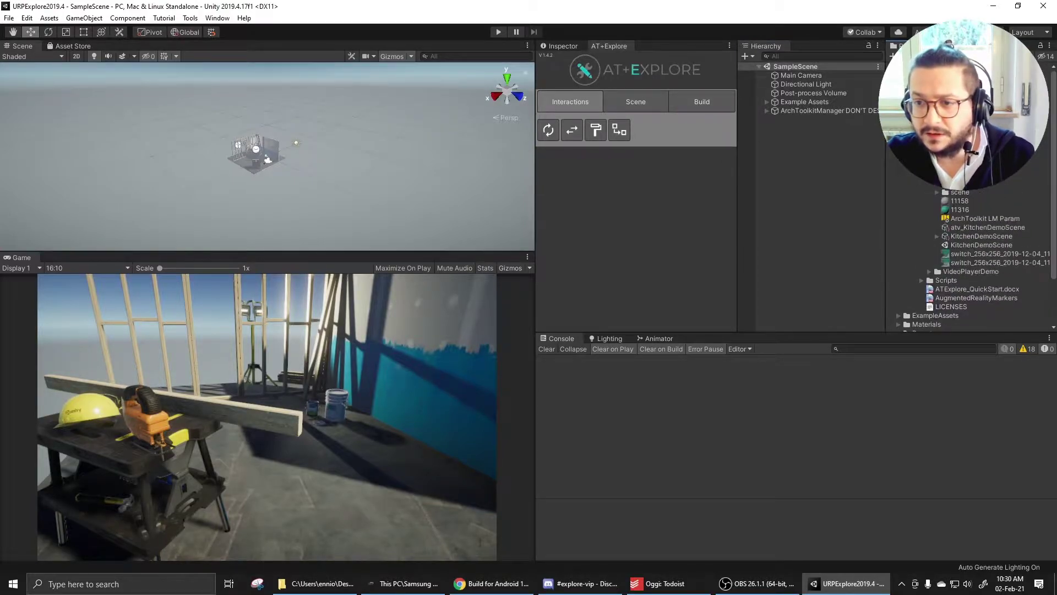
{"action": "double_click", "coordinate": [977, 245]}
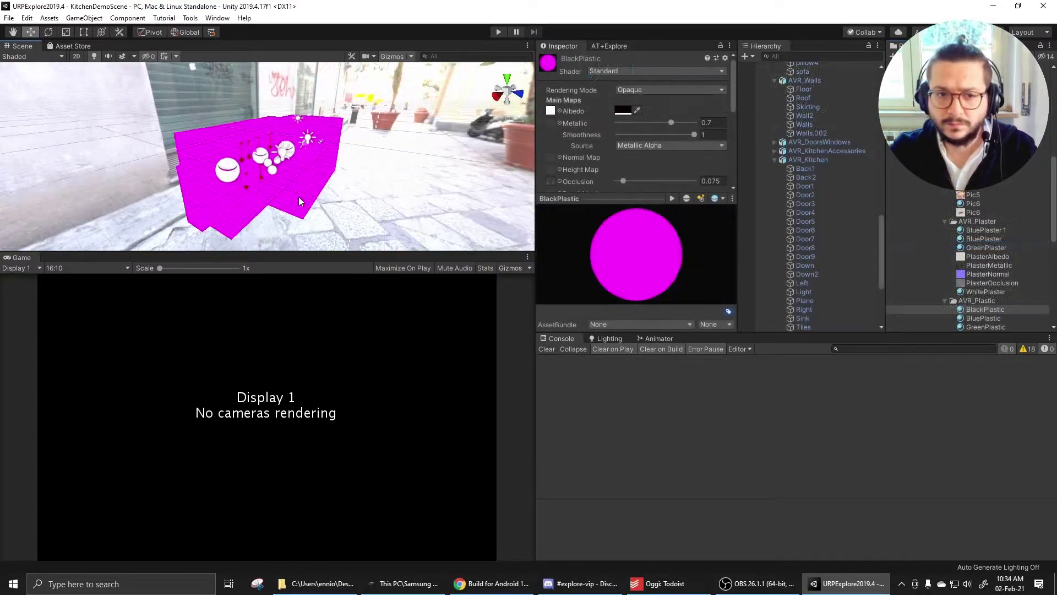
Step: Select the magenta Walls mesh and inspect its WhitePlaster material's Standard shader
{"action": "right_click_drag", "start_coordinate": [298, 201], "coordinate": [353, 221]}
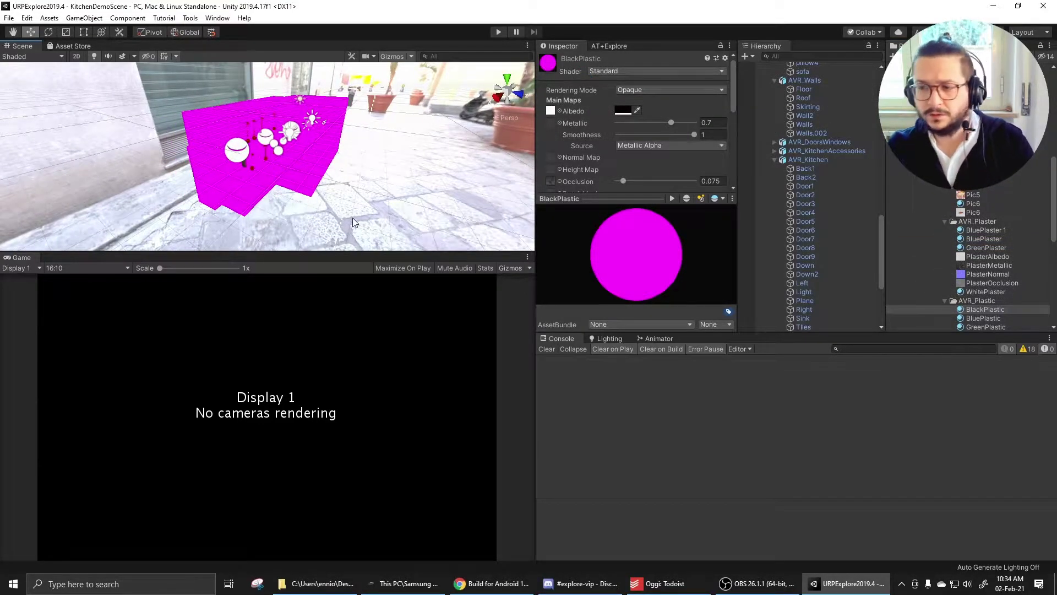
{"action": "mouse_move", "coordinate": [355, 196]}
{"action": "right_mouse_down"}
{"action": "mouse_move", "coordinate": [361, 185]}
{"action": "mouse_move", "coordinate": [370, 197]}
{"action": "right_mouse_up"}
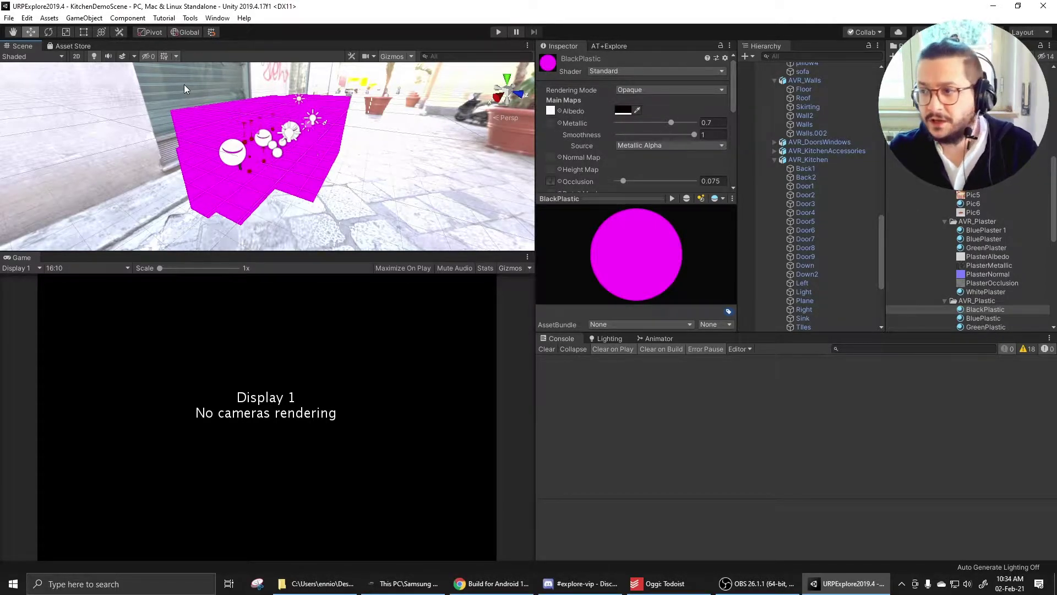
{"action": "left_click", "coordinate": [201, 114]}
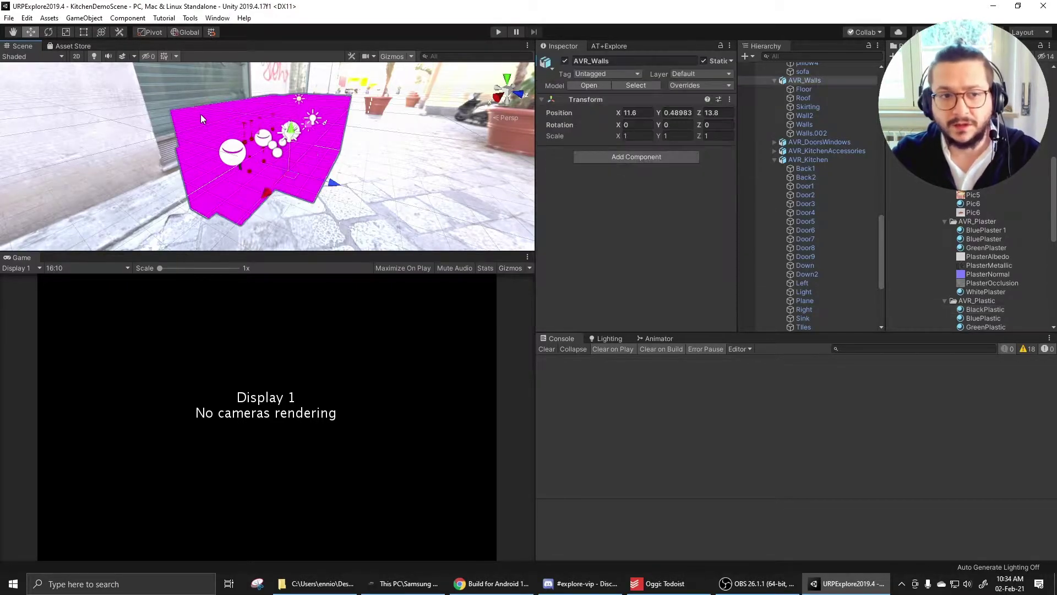
{"action": "left_click", "coordinate": [199, 114]}
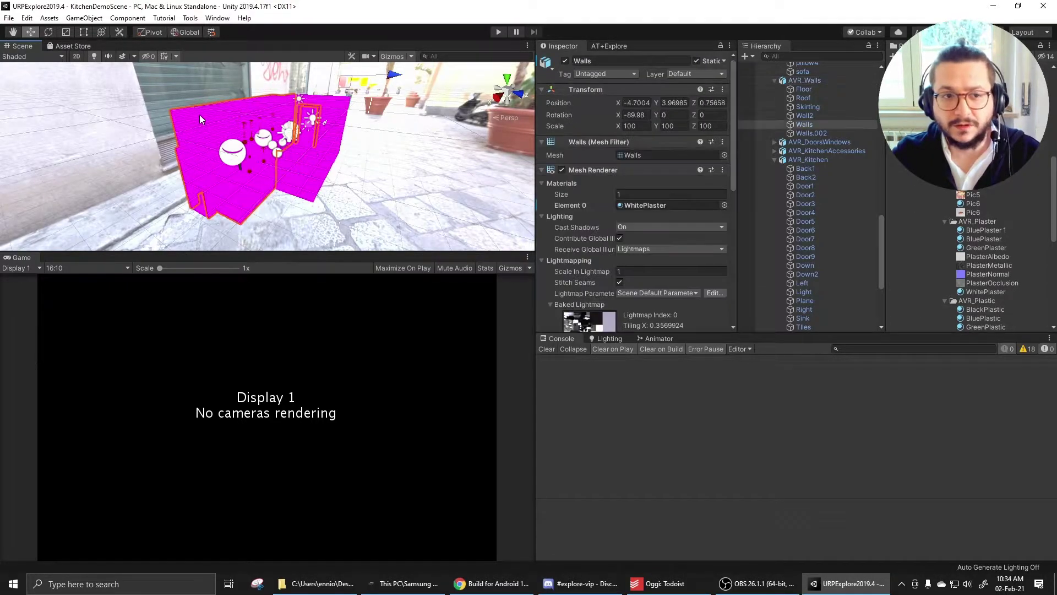
{"action": "left_click", "coordinate": [633, 205]}
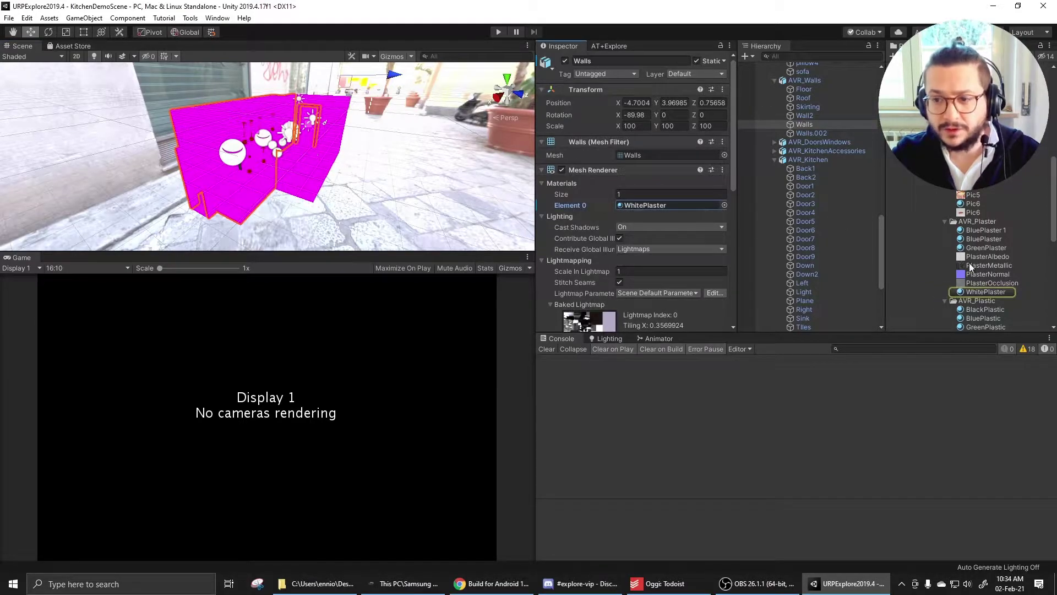
{"action": "left_click", "coordinate": [993, 293]}
{"action": "left_click", "coordinate": [622, 71]}
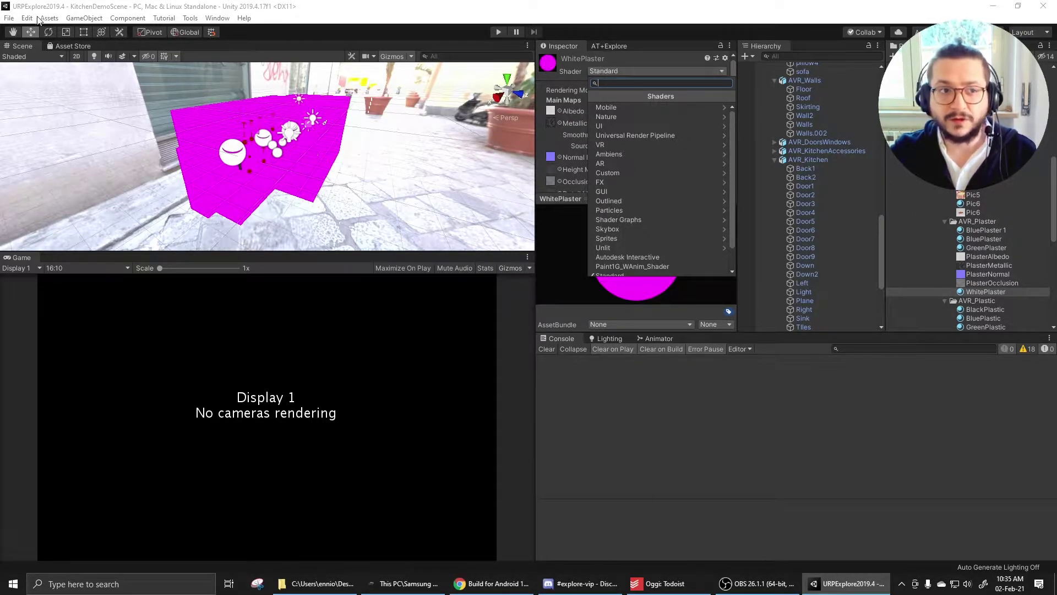
Step: Run Edit > Render Pipeline > Upgrade Project Materials to UniversalRP Materials and confirm
{"action": "left_click", "coordinate": [23, 9]}
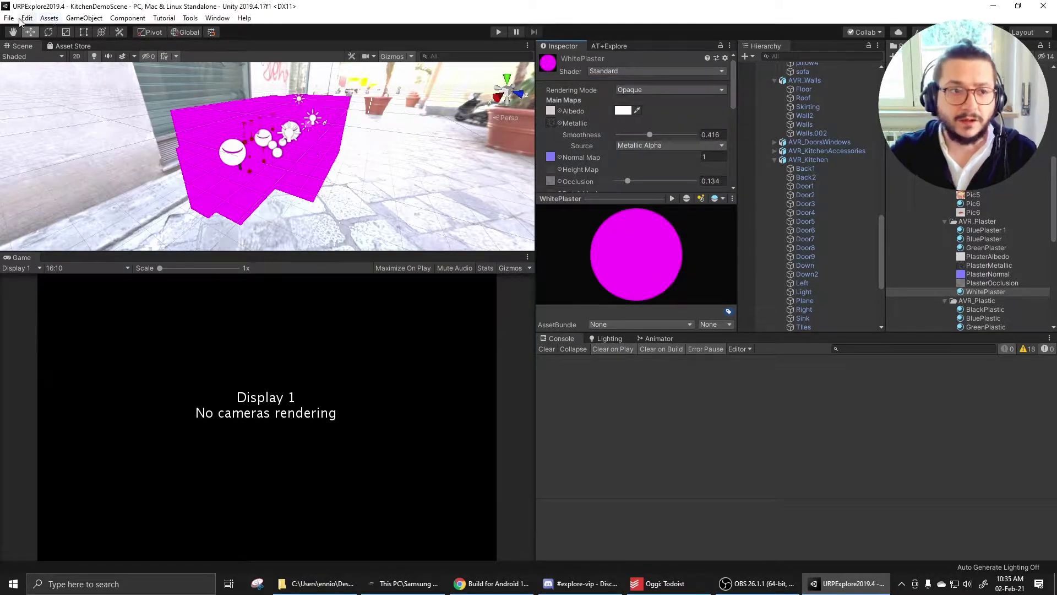
{"action": "left_click", "coordinate": [27, 18]}
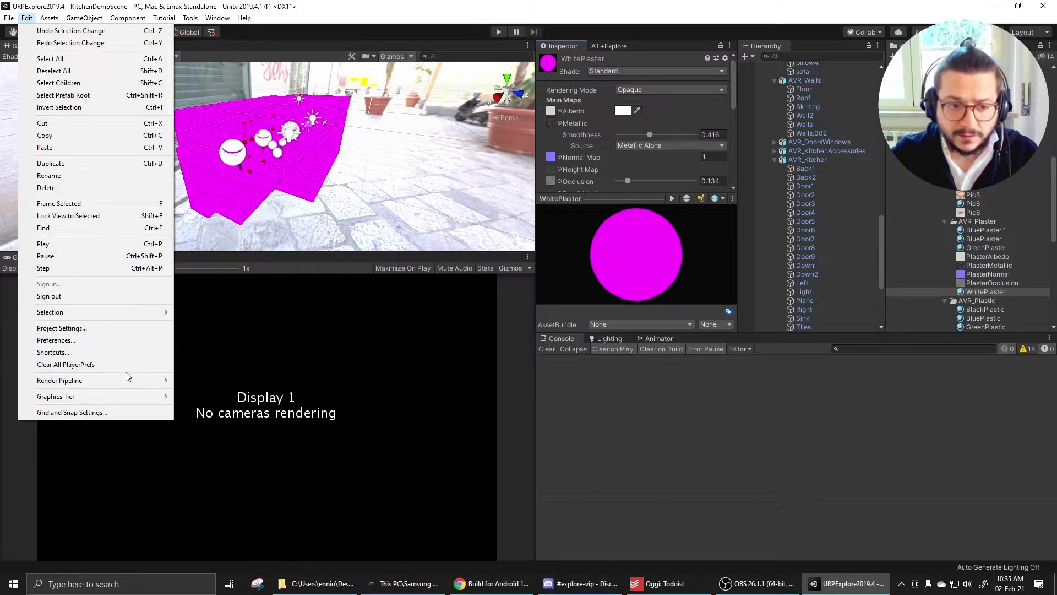
{"action": "mouse_move", "coordinate": [128, 382]}
{"action": "mouse_move", "coordinate": [264, 397]}
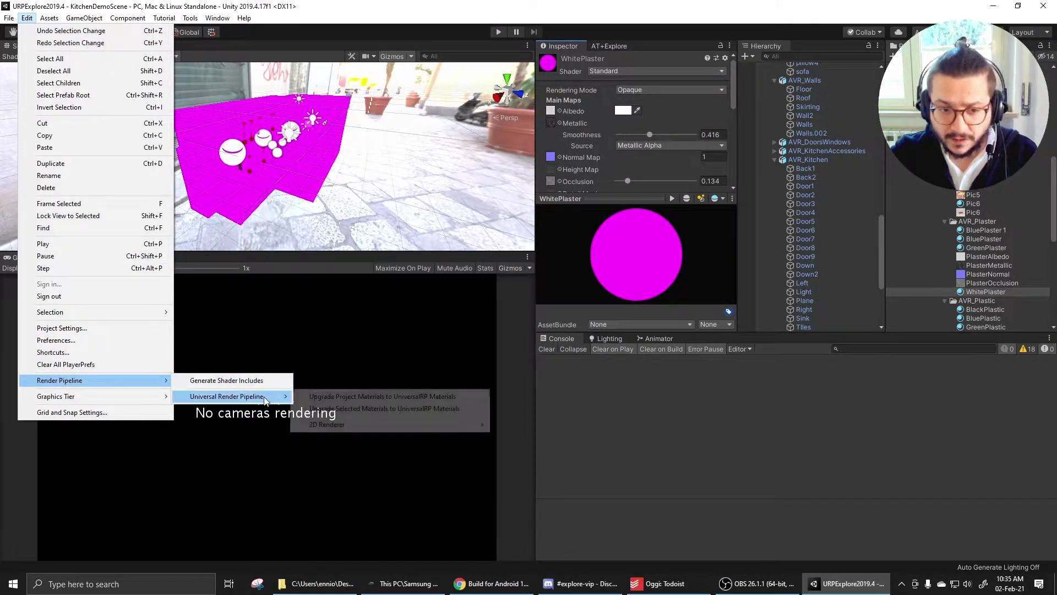
{"action": "left_click", "coordinate": [384, 396]}
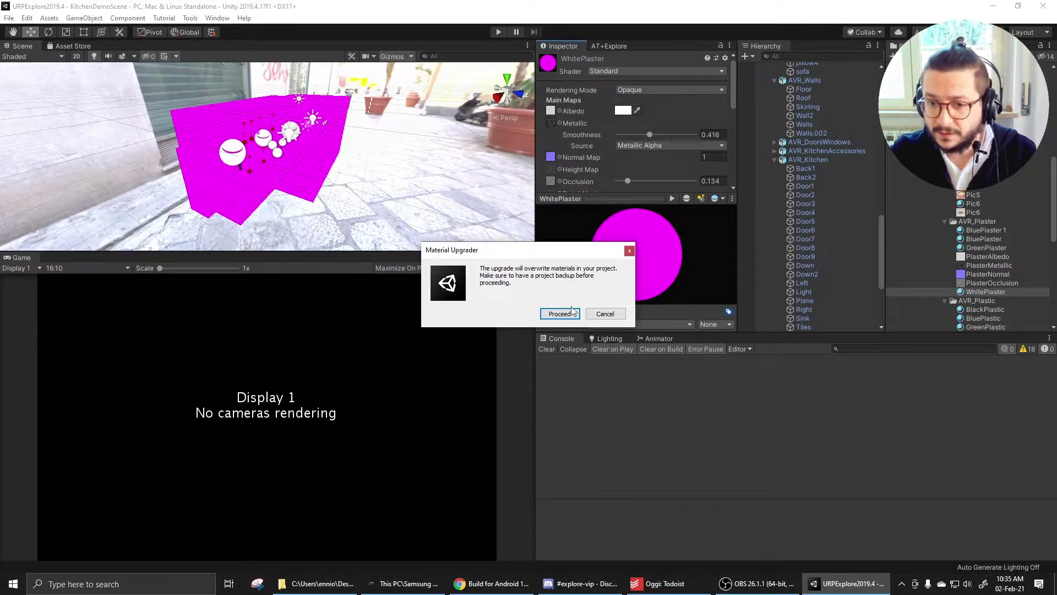
{"action": "left_click", "coordinate": [560, 314]}
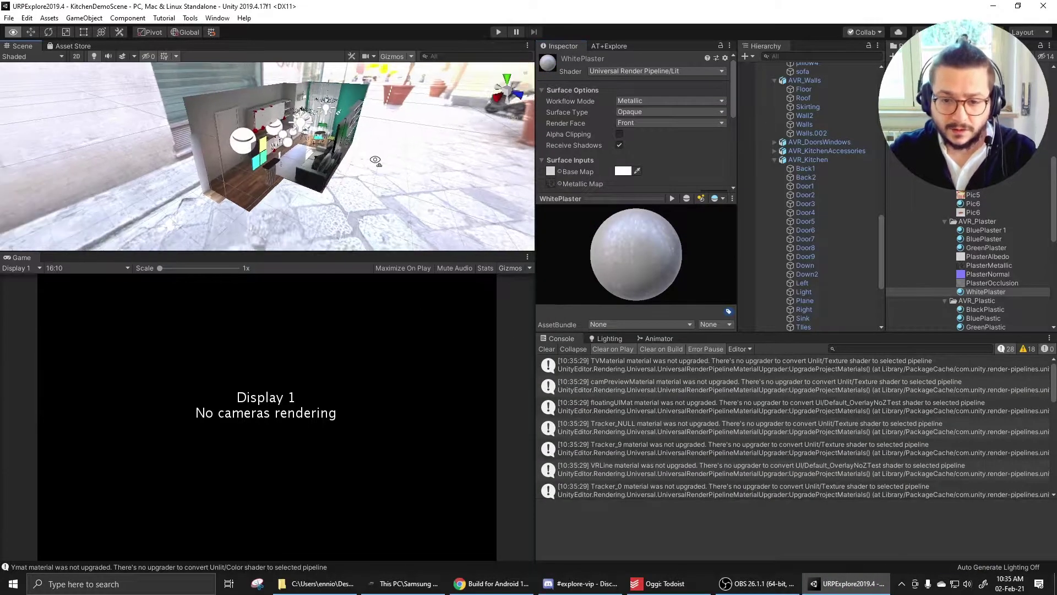
Step: Look around the now-textured kitchen and collapse the expanded Hierarchy groups
{"action": "right_click_drag", "start_coordinate": [377, 173], "coordinate": [317, 149]}
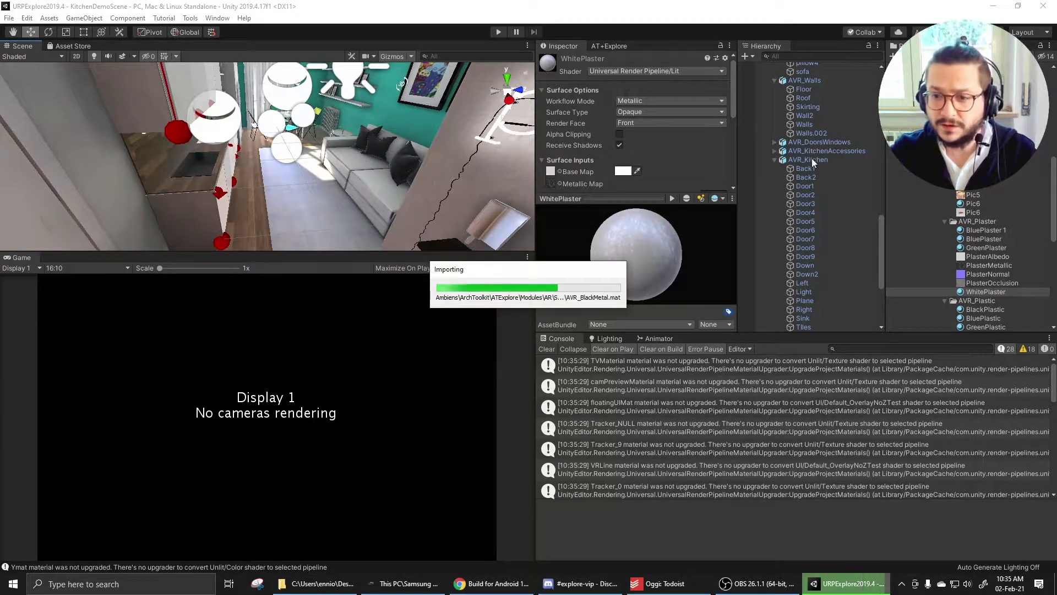
{"action": "scroll", "coordinate": [810, 153], "scroll_direction": "up", "scroll_amount": 10}
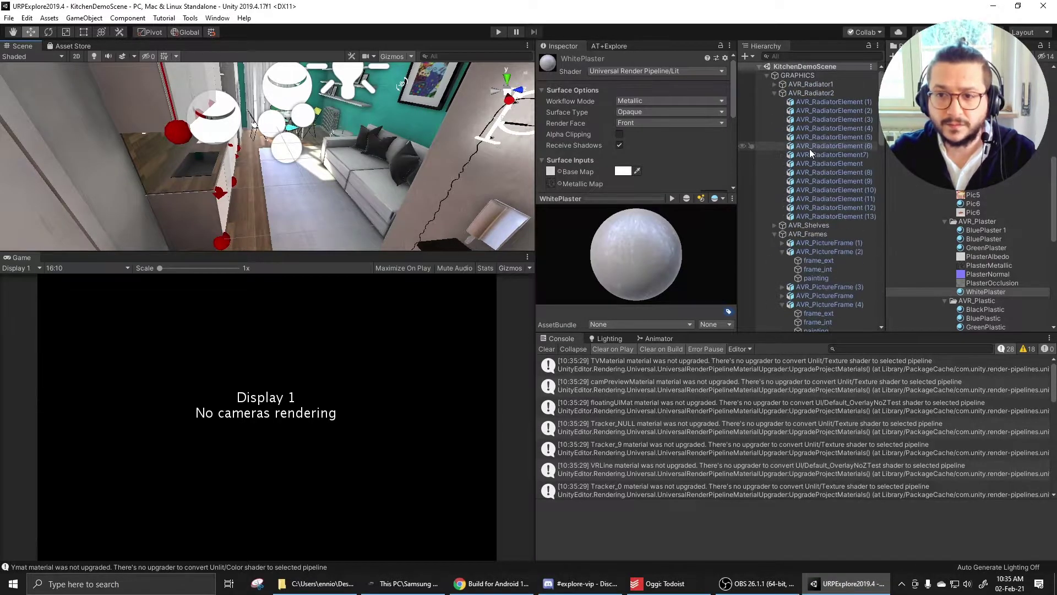
{"action": "left_click", "coordinate": [775, 93]}
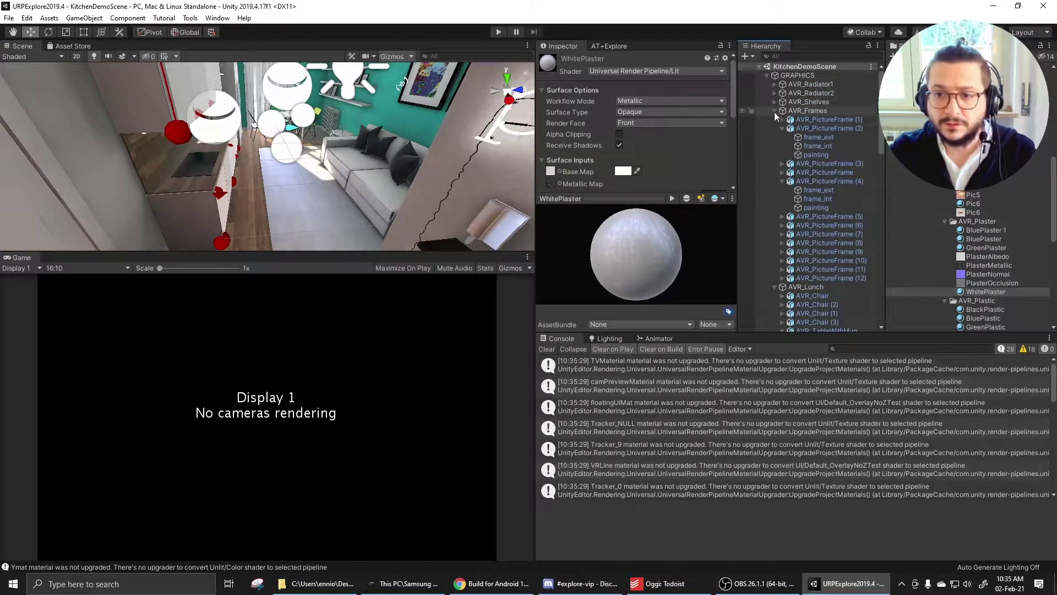
{"action": "left_click", "coordinate": [774, 111]}
{"action": "left_click", "coordinate": [774, 119]}
{"action": "left_click", "coordinate": [774, 128]}
{"action": "left_click", "coordinate": [767, 75]}
{"action": "left_click", "coordinate": [793, 180]}
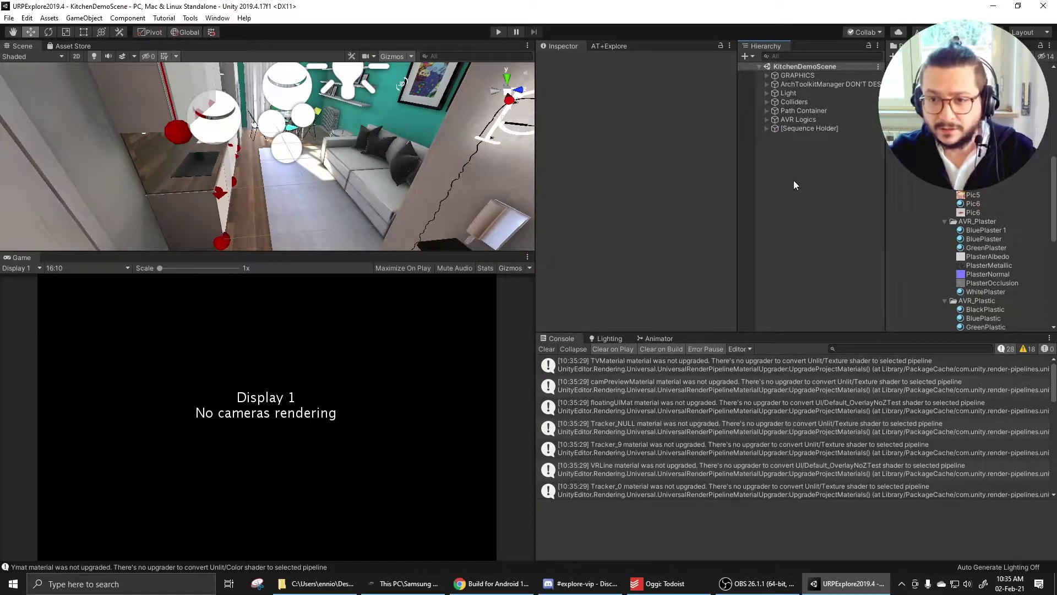
{"action": "right_click_drag", "start_coordinate": [308, 221], "coordinate": [327, 126]}
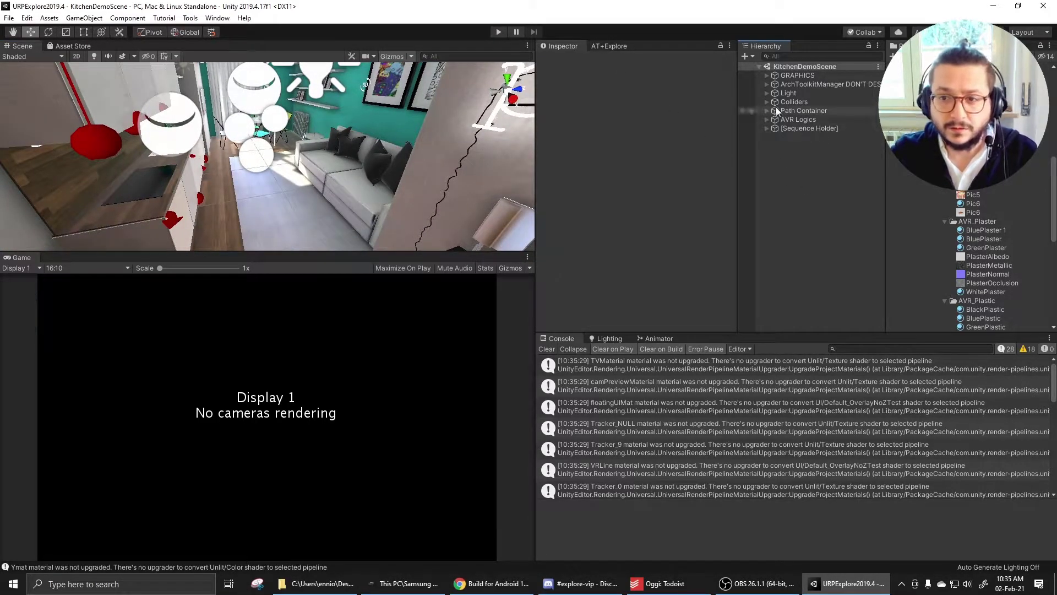
Step: Apply the Android AR build template from AT+Explore's Build section
{"action": "left_click", "coordinate": [612, 45]}
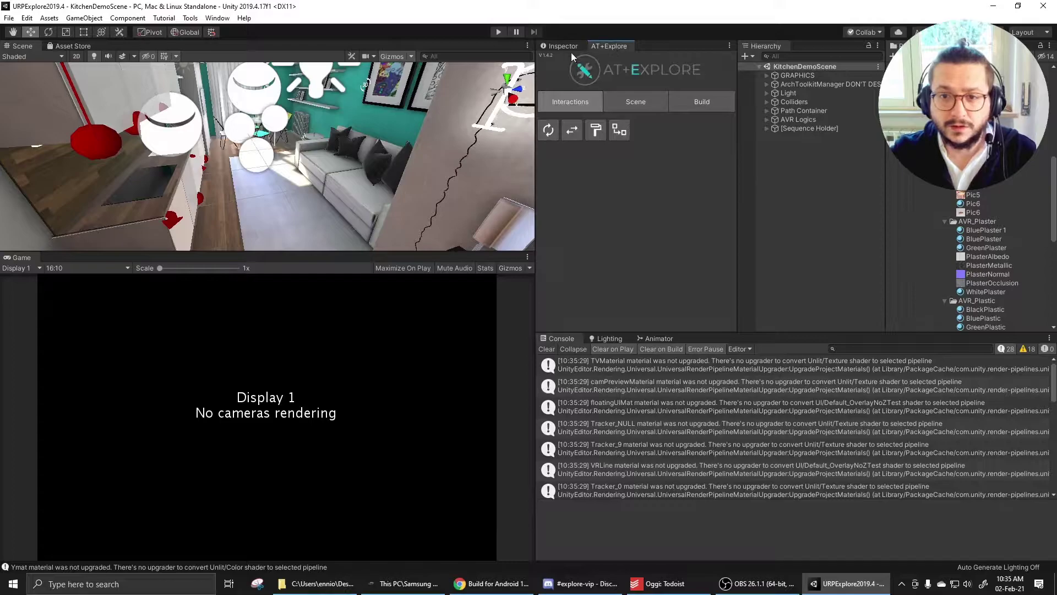
{"action": "left_click", "coordinate": [693, 100]}
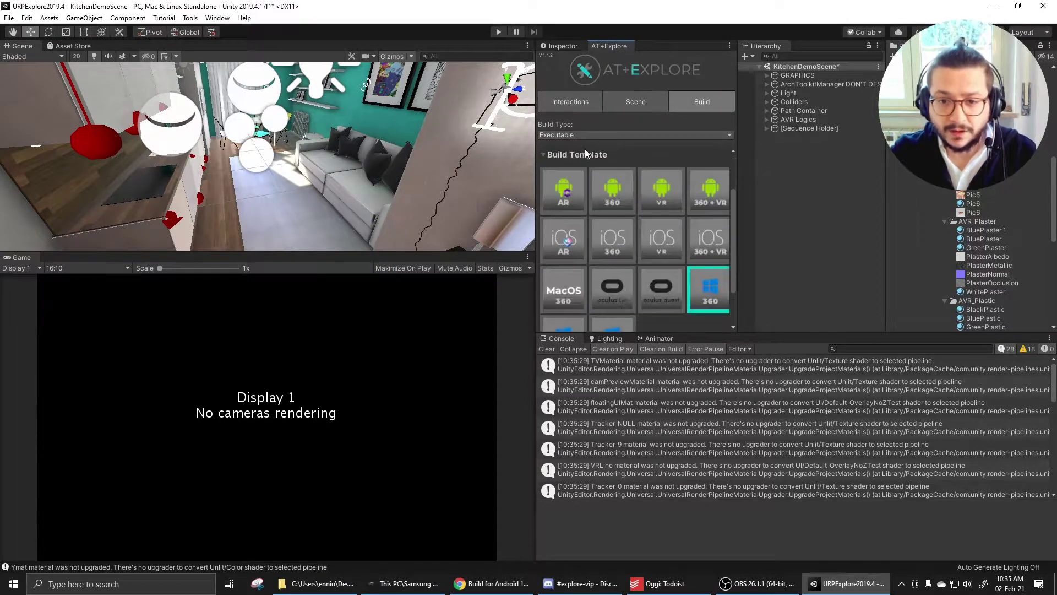
{"action": "left_click", "coordinate": [562, 192]}
{"action": "scroll", "coordinate": [565, 192], "scroll_direction": "down", "scroll_amount": 3}
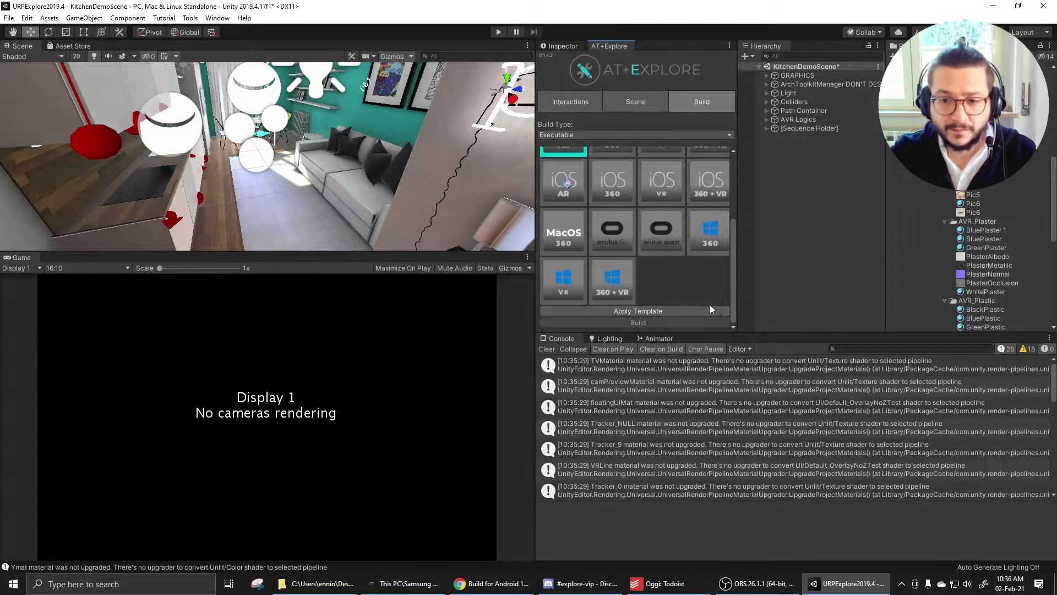
{"action": "left_click", "coordinate": [662, 311]}
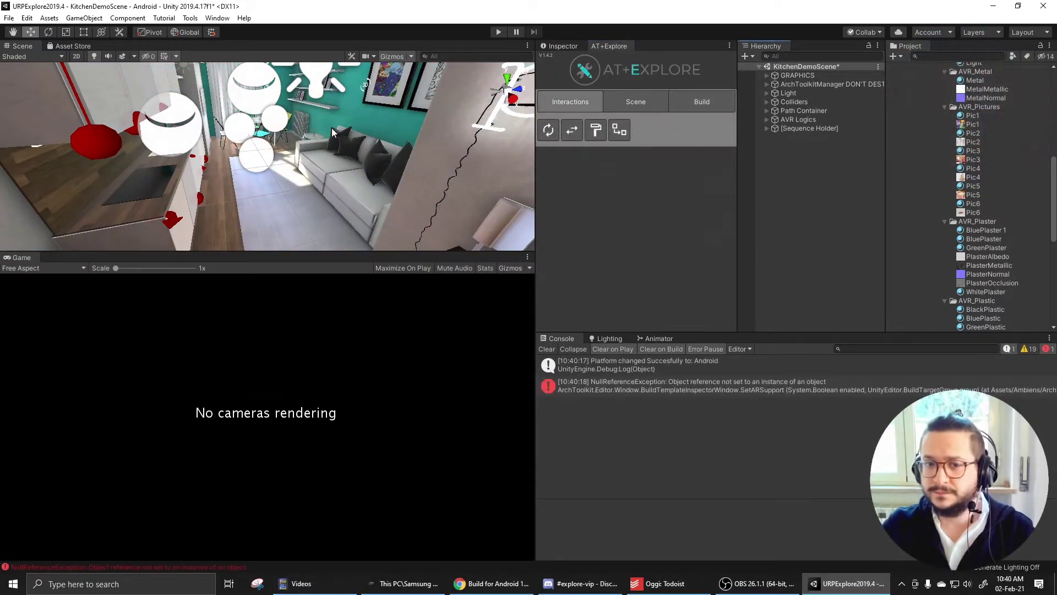
Step: Clear the Console and recheck AT+Explore's build settings after the Android switch
{"action": "middle_click_drag", "start_coordinate": [331, 128], "coordinate": [344, 185]}
{"action": "scroll", "coordinate": [336, 174], "scroll_direction": "up", "scroll_amount": 10}
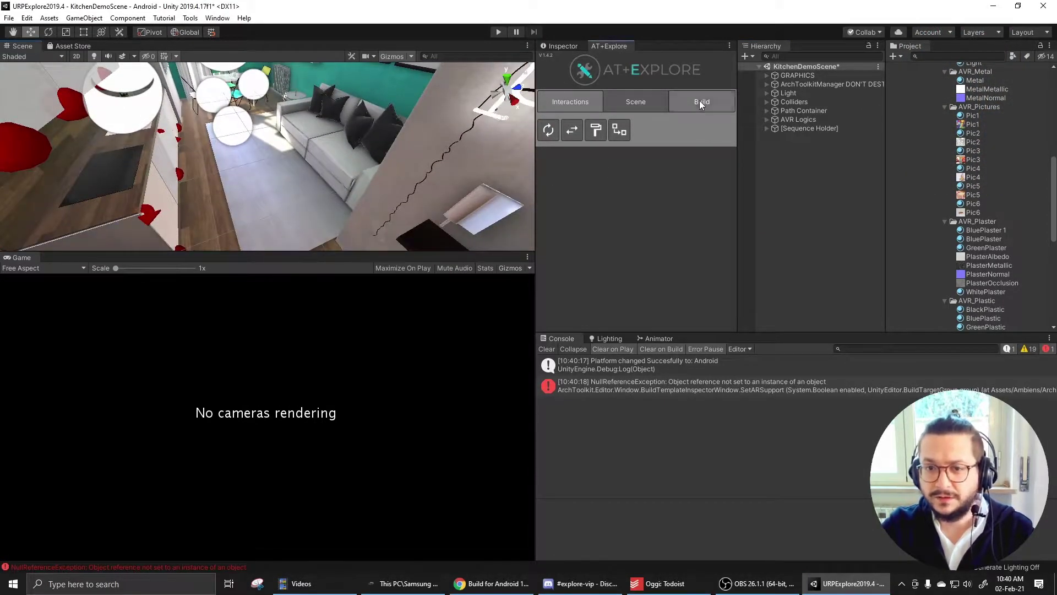
{"action": "left_click", "coordinate": [699, 101]}
{"action": "left_click", "coordinate": [545, 348]}
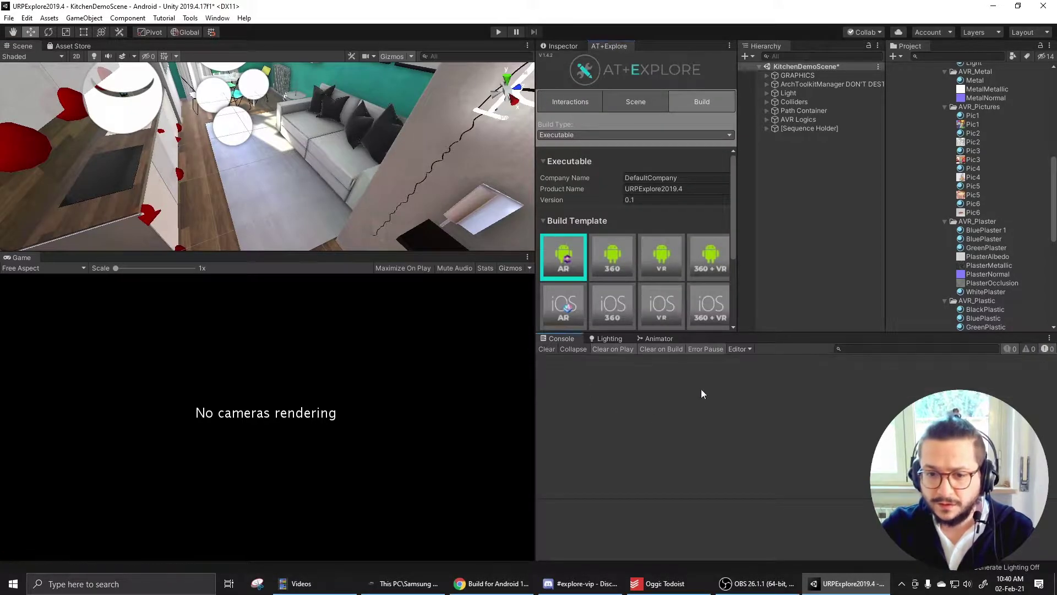
{"action": "right_click_drag", "start_coordinate": [306, 142], "coordinate": [346, 172]}
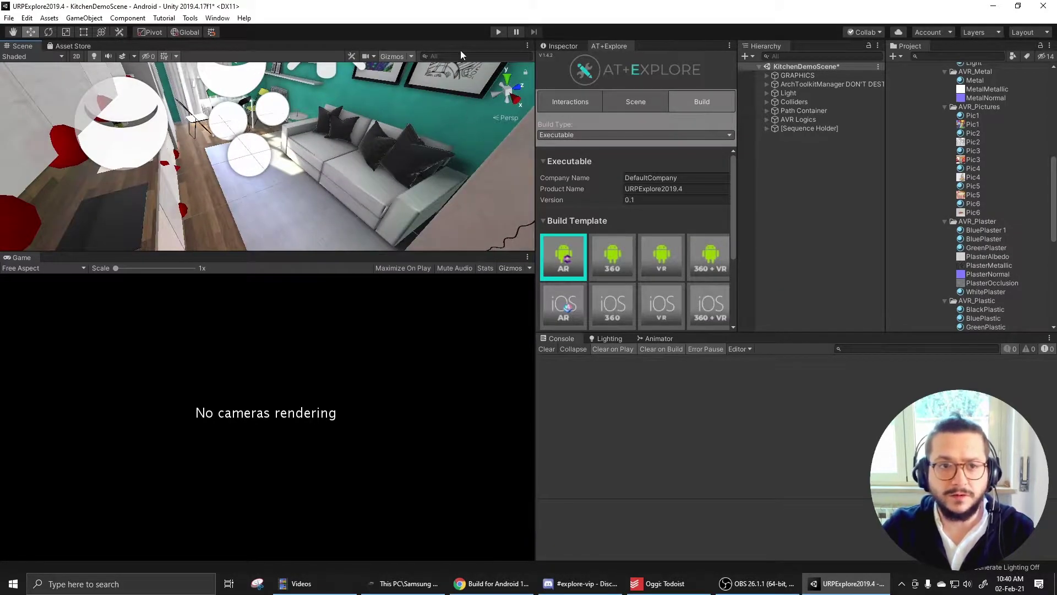
Step: Add an AR Image Marker Reference to the scene from AT+Explore's scene options
{"action": "left_click", "coordinate": [864, 196]}
{"action": "left_click", "coordinate": [641, 100]}
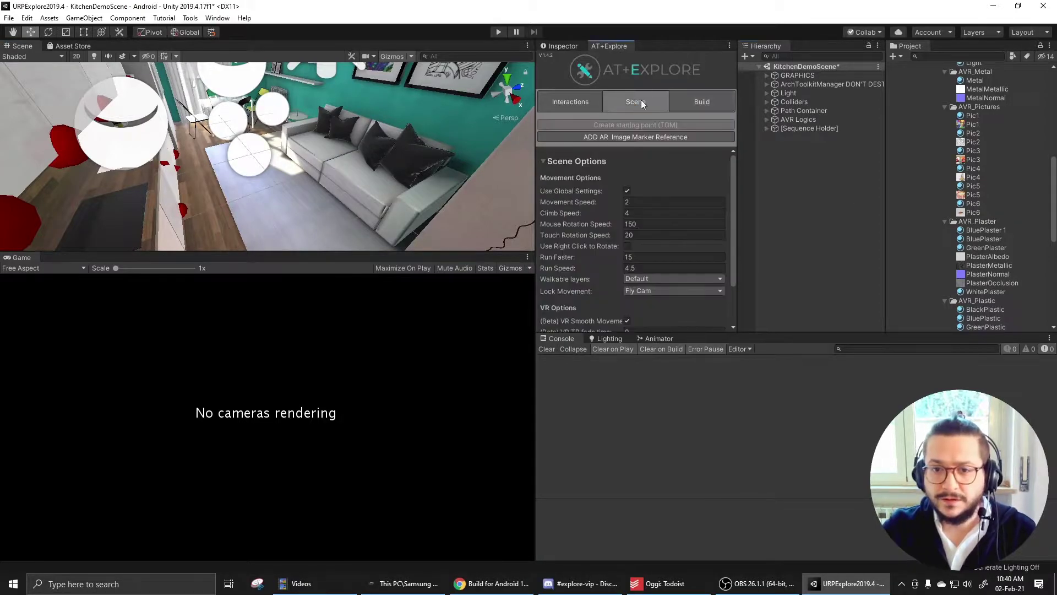
{"action": "left_click", "coordinate": [690, 101]}
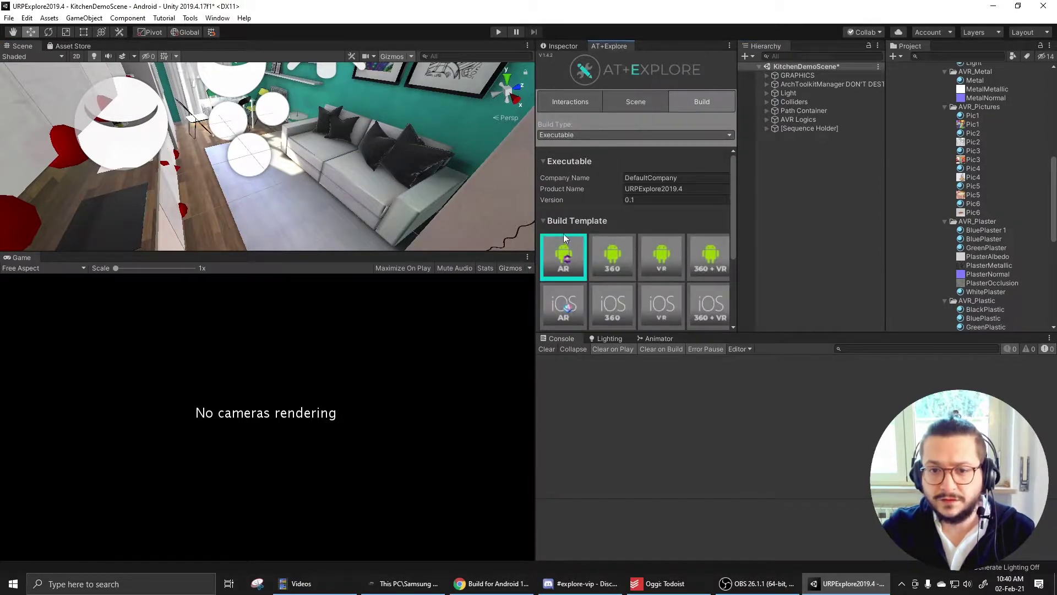
{"action": "scroll", "coordinate": [572, 257], "scroll_direction": "down", "scroll_amount": 1}
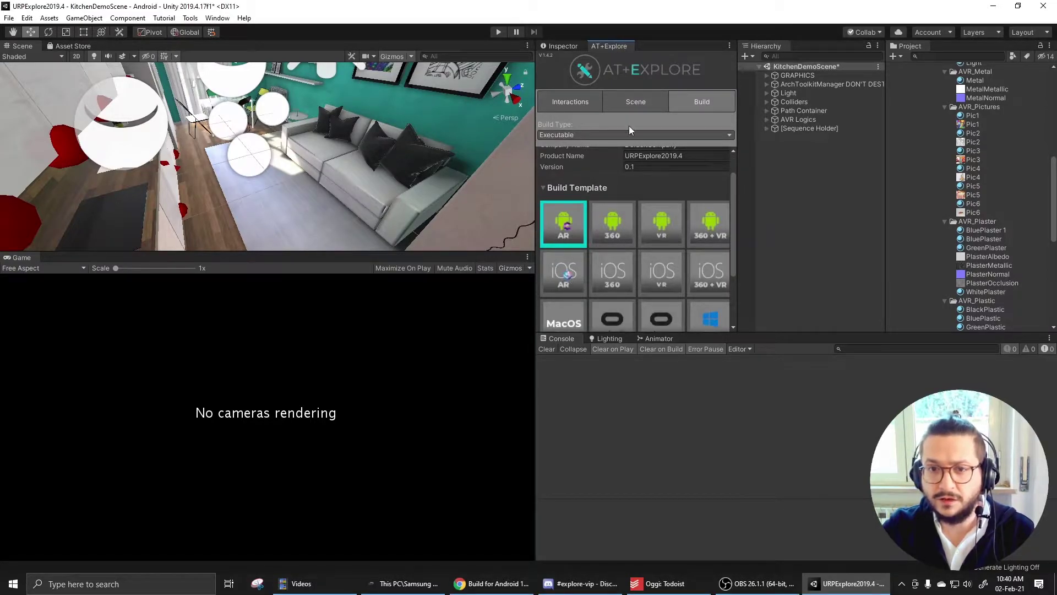
{"action": "left_click", "coordinate": [633, 101]}
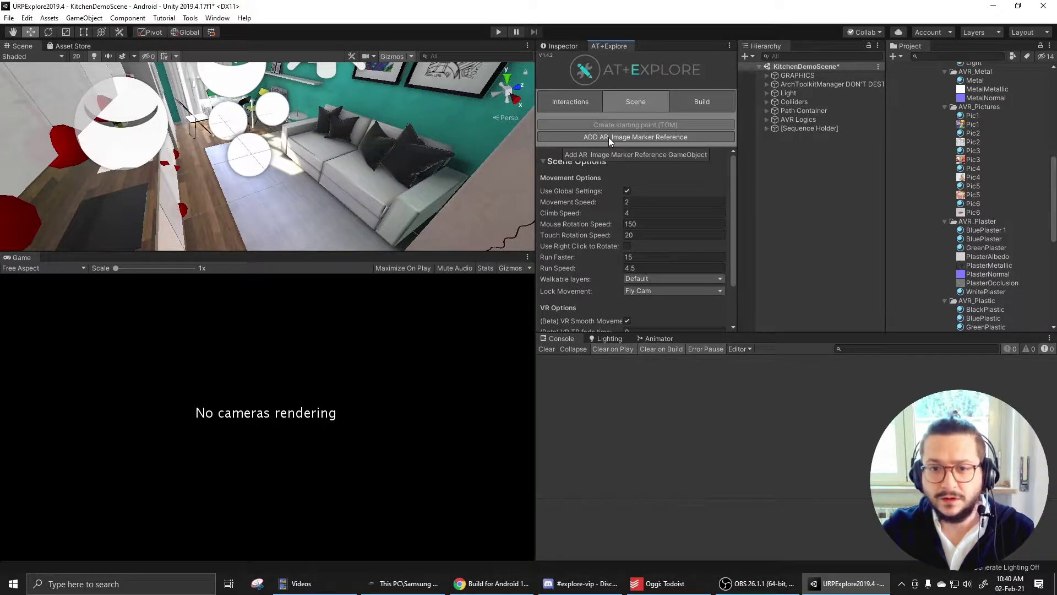
{"action": "left_click", "coordinate": [609, 137]}
Step: Place the marker on the floor at 1.625, 0.033, 0.03 with Y rotation 0, and save
{"action": "mouse_move", "coordinate": [295, 185]}
{"action": "left_mouse_down"}
{"action": "mouse_move", "coordinate": [332, 221]}
{"action": "mouse_move", "coordinate": [365, 186]}
{"action": "mouse_move", "coordinate": [319, 239]}
{"action": "left_mouse_up"}
{"action": "key", "text": "f"}
{"action": "left_click_drag", "start_coordinate": [382, 231], "coordinate": [435, 230], "text": "alt"}
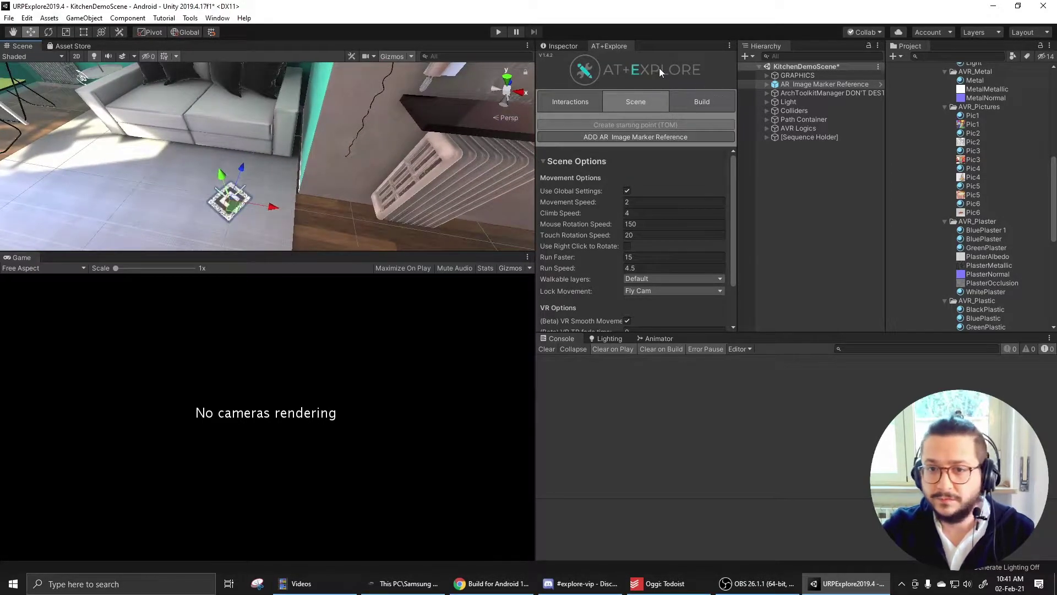
{"action": "left_click", "coordinate": [563, 46]}
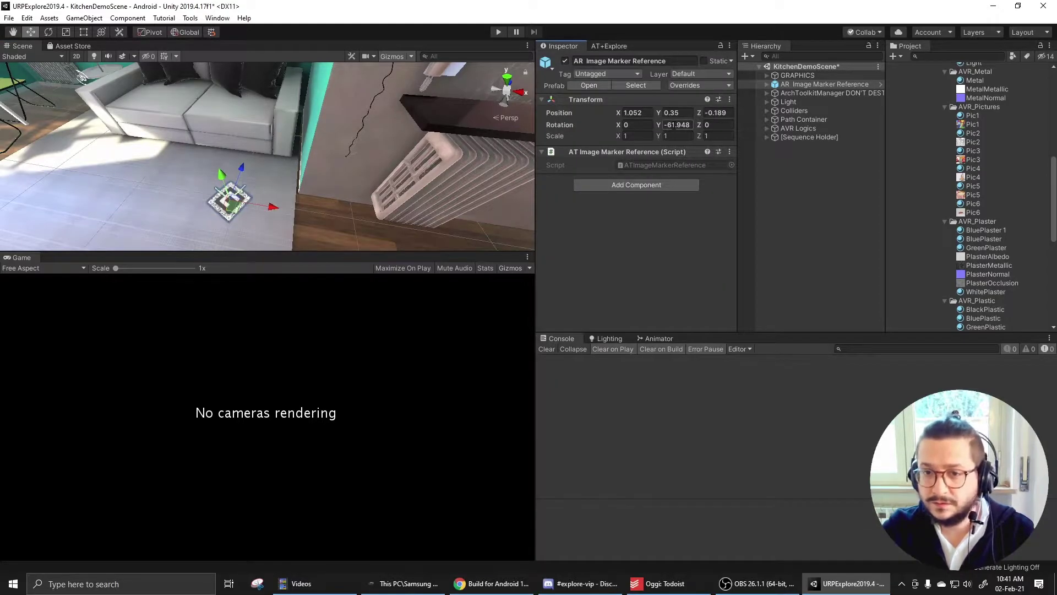
{"action": "left_click", "coordinate": [674, 124]}
{"action": "type", "text": "0"}
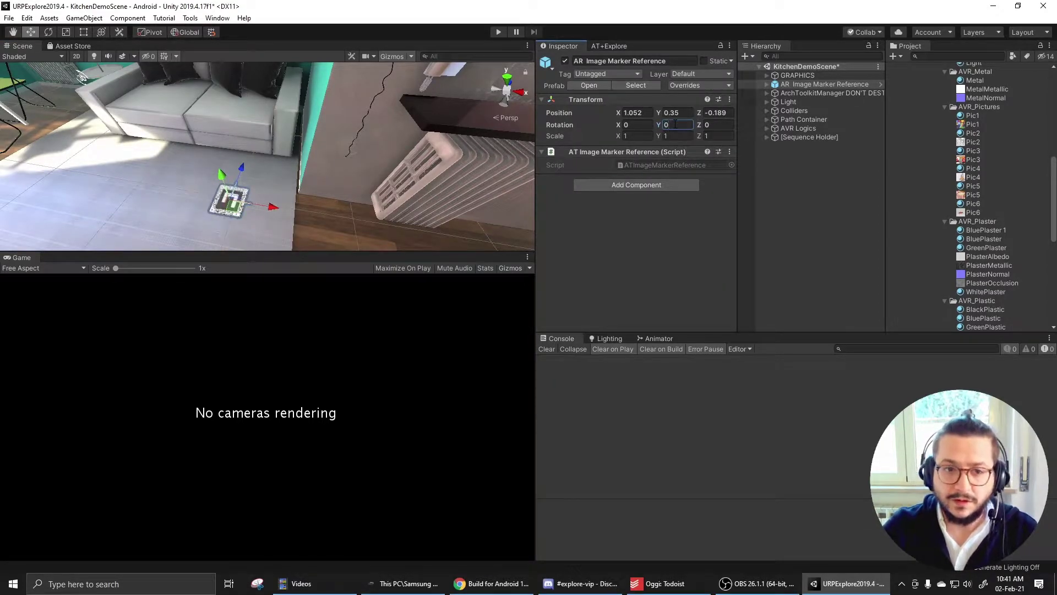
{"action": "mouse_move", "coordinate": [234, 210]}
{"action": "left_mouse_down"}
{"action": "mouse_move", "coordinate": [455, 242]}
{"action": "mouse_move", "coordinate": [537, 143]}
{"action": "mouse_move", "coordinate": [532, 73]}
{"action": "mouse_move", "coordinate": [437, 109]}
{"action": "left_mouse_up"}
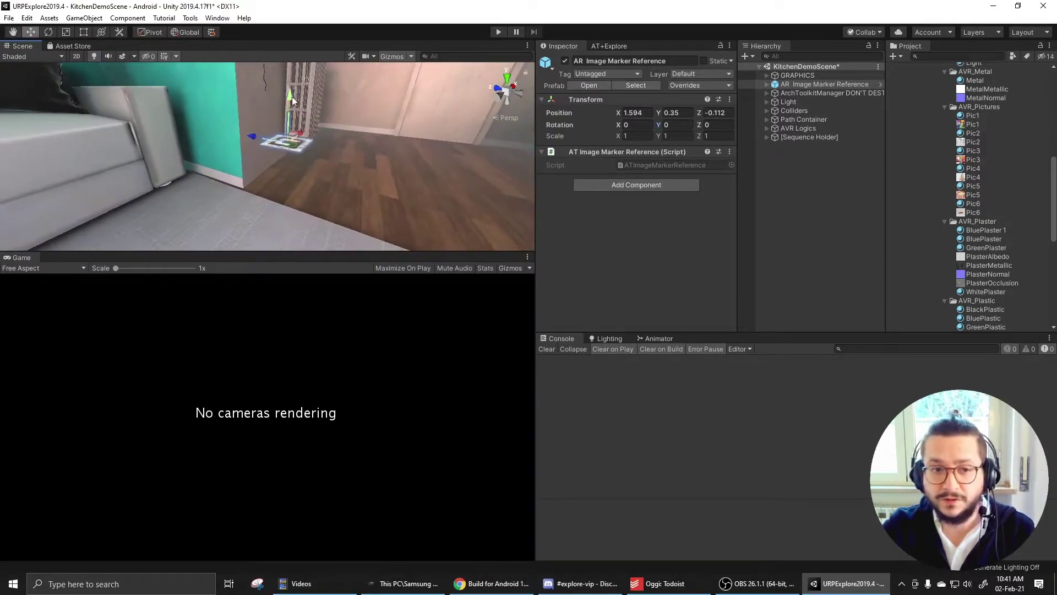
{"action": "left_click_drag", "start_coordinate": [292, 96], "coordinate": [296, 154]}
{"action": "left_click_drag", "start_coordinate": [283, 192], "coordinate": [267, 191]}
{"action": "mouse_move", "coordinate": [330, 182]}
{"action": "left_mouse_down", "text": "alt"}
{"action": "mouse_move", "coordinate": [166, 187]}
{"action": "mouse_move", "coordinate": [176, 232]}
{"action": "left_mouse_up", "text": "alt"}
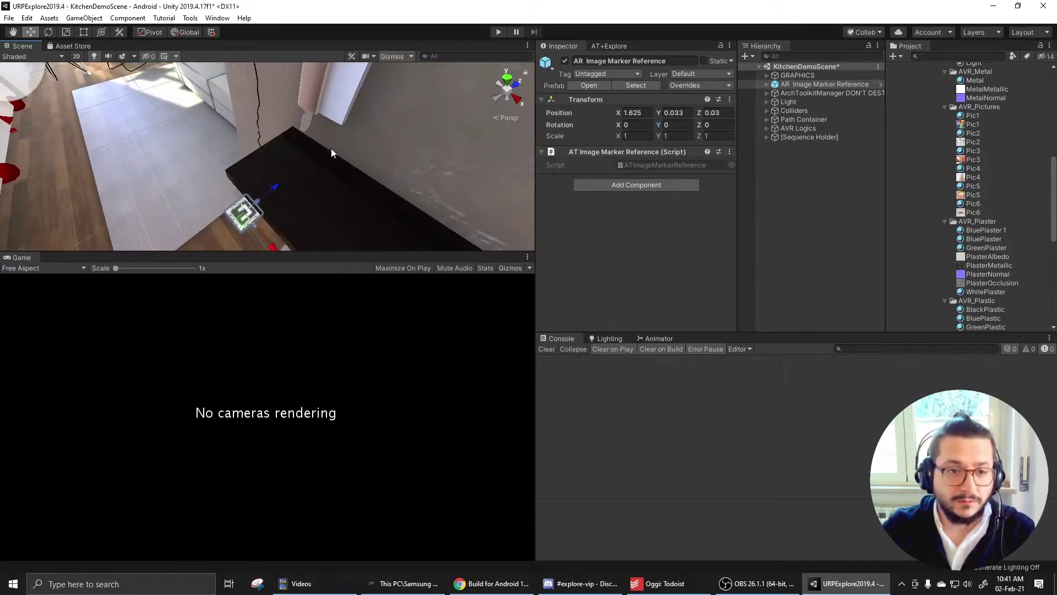
{"action": "mouse_move", "coordinate": [335, 149]}
{"action": "left_mouse_down", "text": "alt"}
{"action": "mouse_move", "coordinate": [333, 186]}
{"action": "mouse_move", "coordinate": [337, 164]}
{"action": "left_mouse_up", "text": "alt"}
{"action": "key", "text": "ctrl+s"}
{"action": "left_click", "coordinate": [824, 197]}
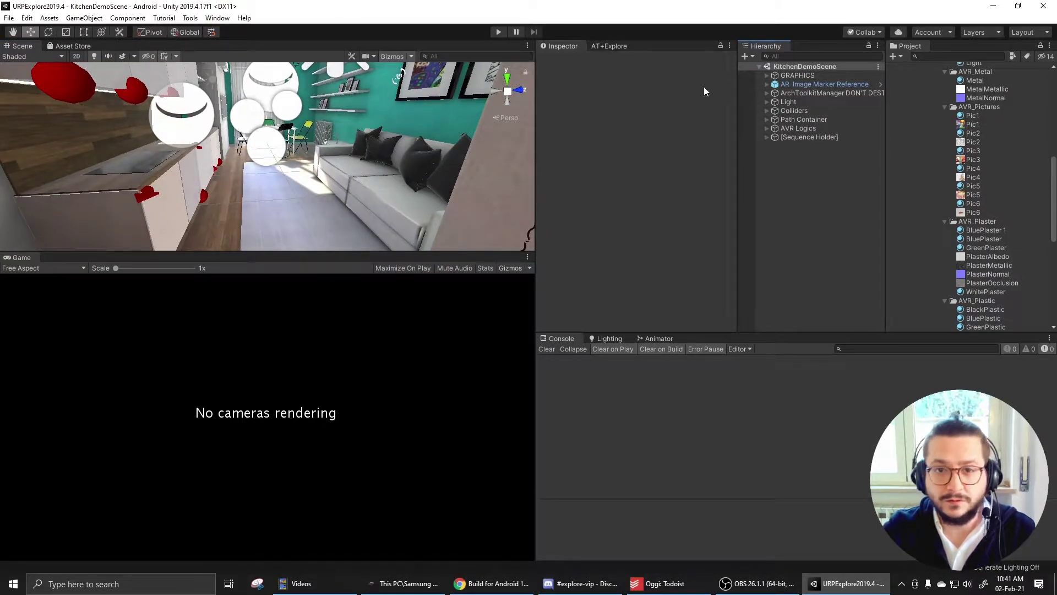
Step: Show AT+Explore's Android AR build options: Executable, product URPExplore2019.4, version 0.1
{"action": "left_click", "coordinate": [609, 45]}
{"action": "left_click", "coordinate": [705, 110]}
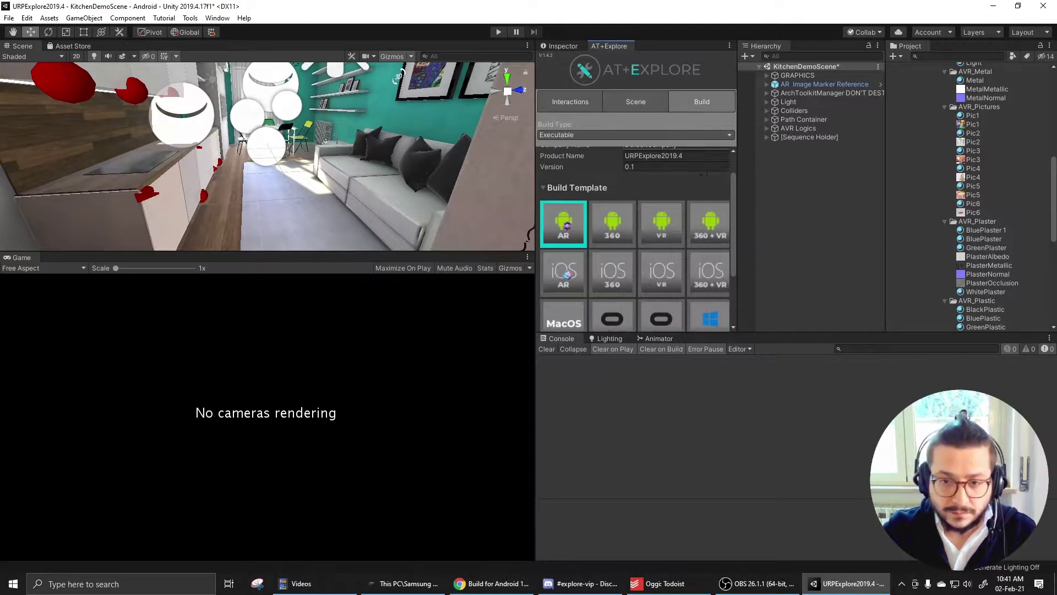
{"action": "scroll", "coordinate": [583, 183], "scroll_direction": "down", "scroll_amount": 1}
{"action": "scroll", "coordinate": [611, 184], "scroll_direction": "up", "scroll_amount": 2}
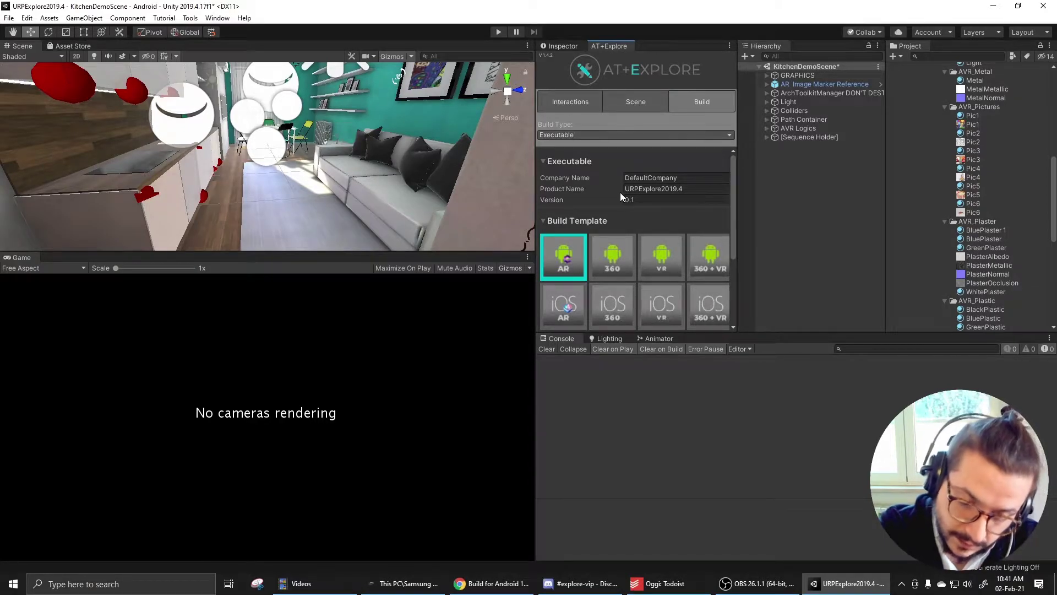
Step: Replace SampleScene with KitchenDemoScene in the Build Settings scene list
{"action": "left_click", "coordinate": [10, 19]}
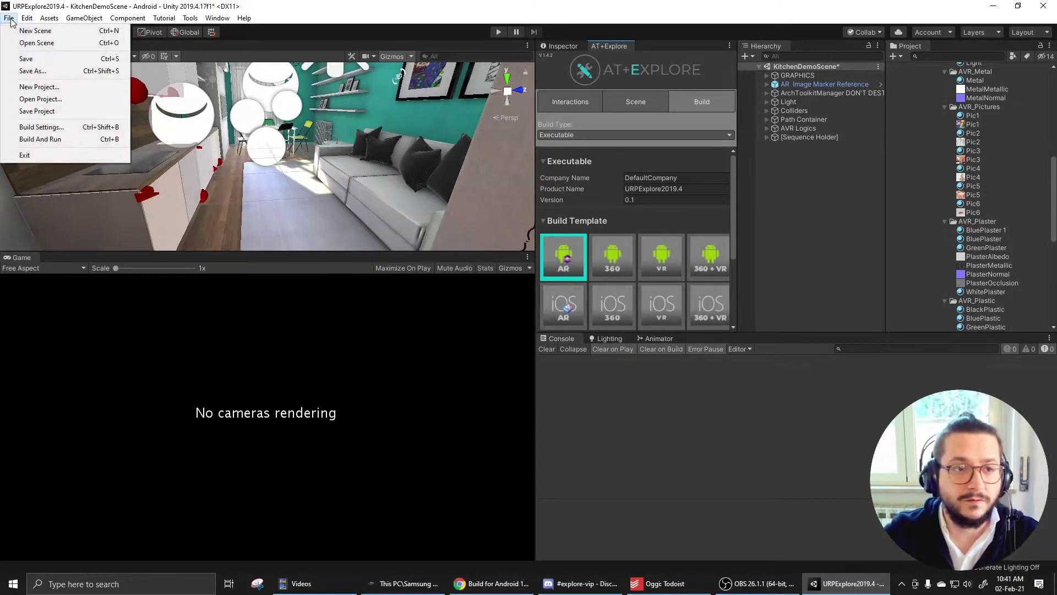
{"action": "left_click", "coordinate": [55, 128]}
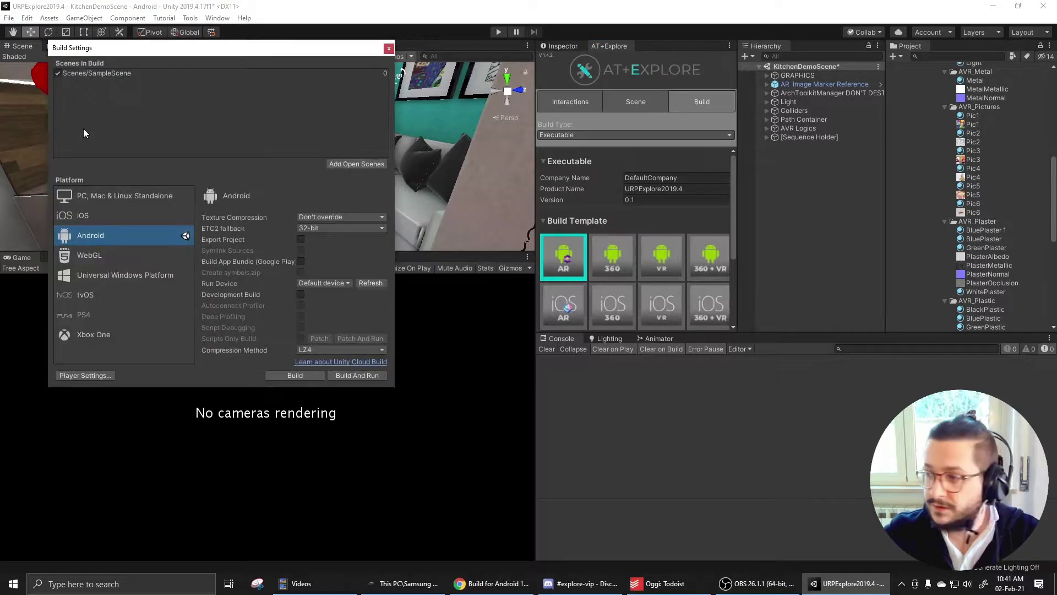
{"action": "left_click", "coordinate": [112, 74]}
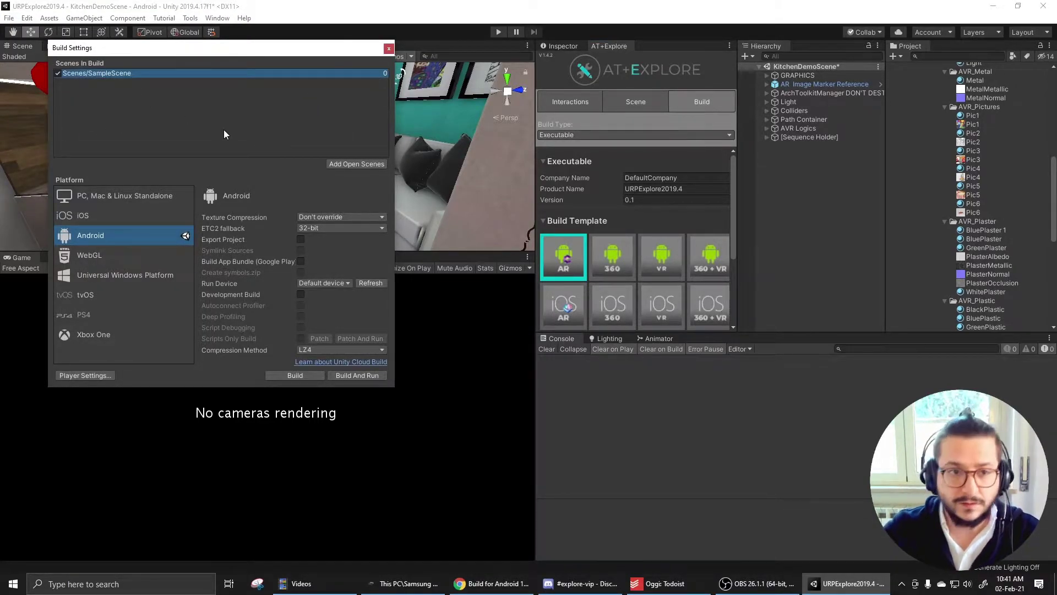
{"action": "key", "text": "Delete"}
{"action": "left_click", "coordinate": [363, 163]}
{"action": "left_click", "coordinate": [281, 77]}
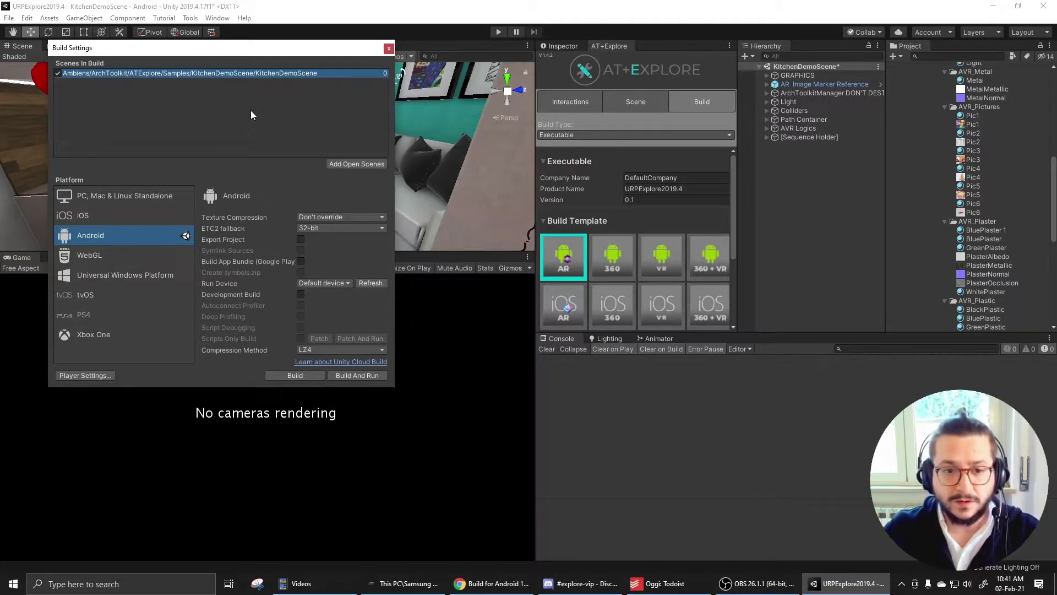
Step: Build and Run for Android on the default run device, saving the APK as 'build'
{"action": "left_click", "coordinate": [345, 282]}
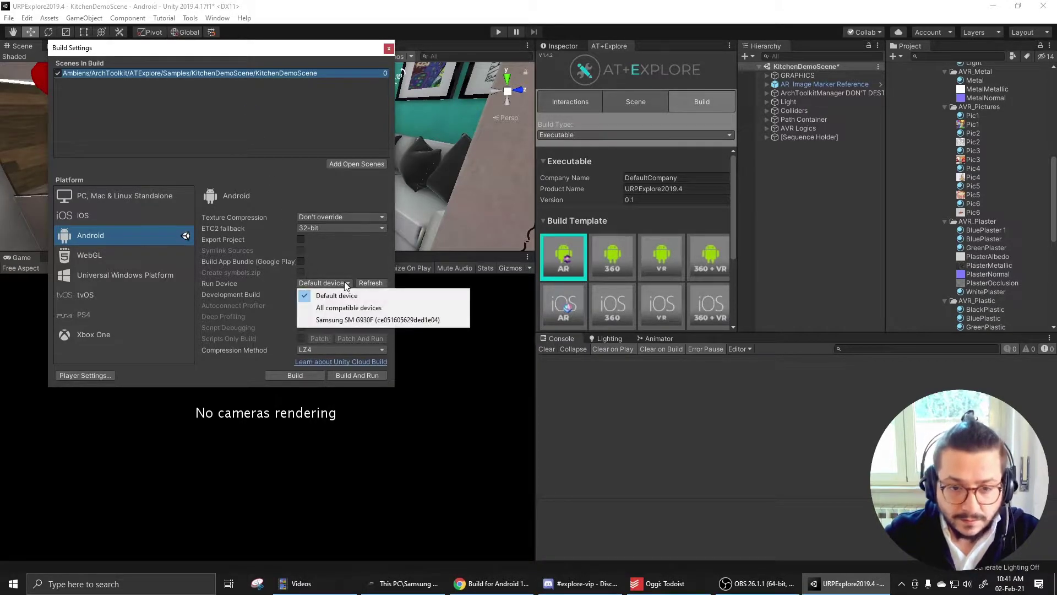
{"action": "left_click", "coordinate": [261, 279]}
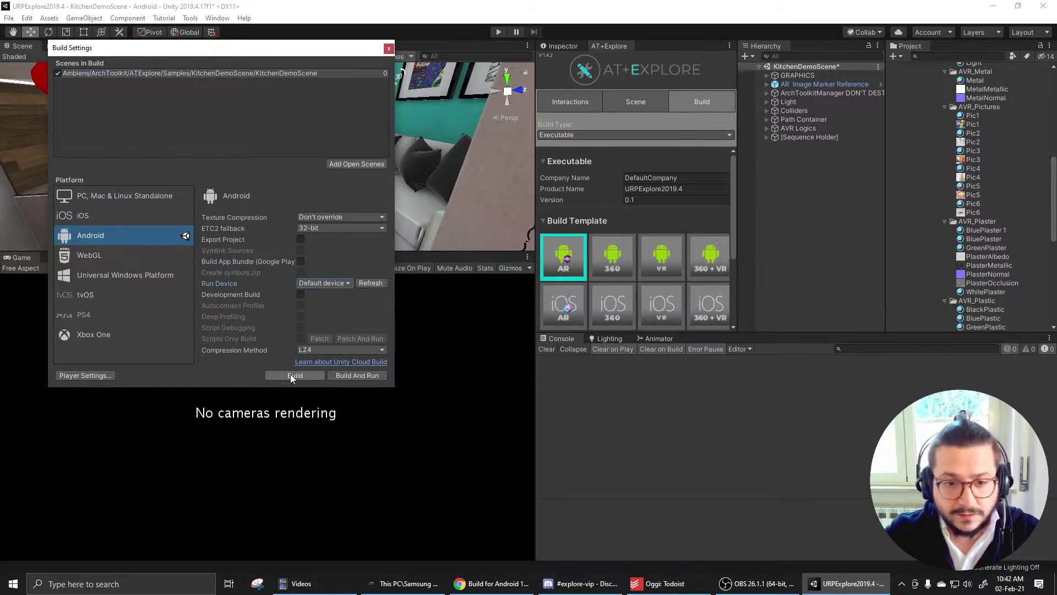
{"action": "left_click", "coordinate": [348, 375]}
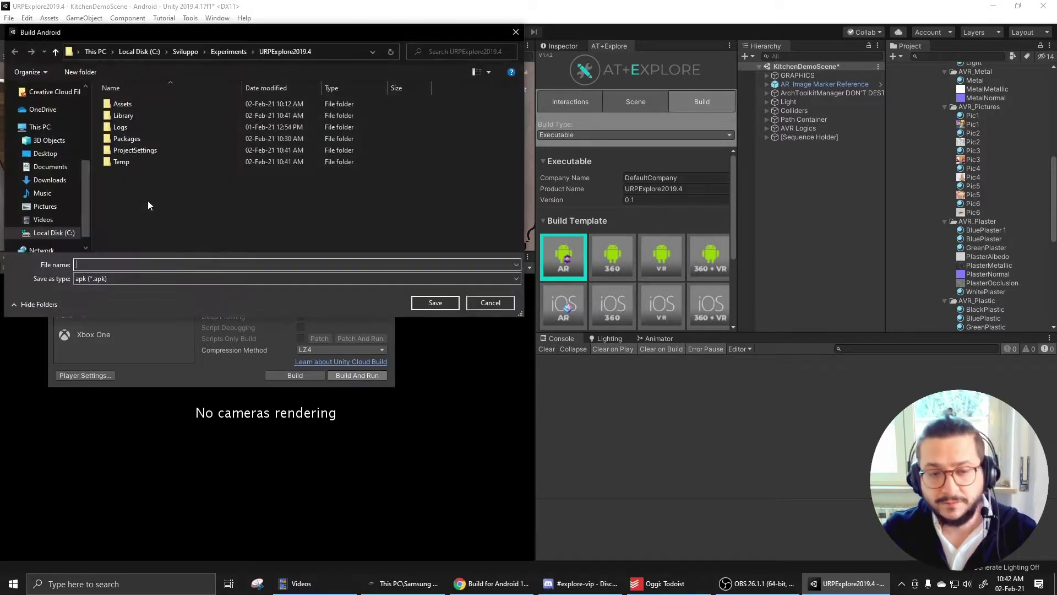
{"action": "type", "text": "build"}
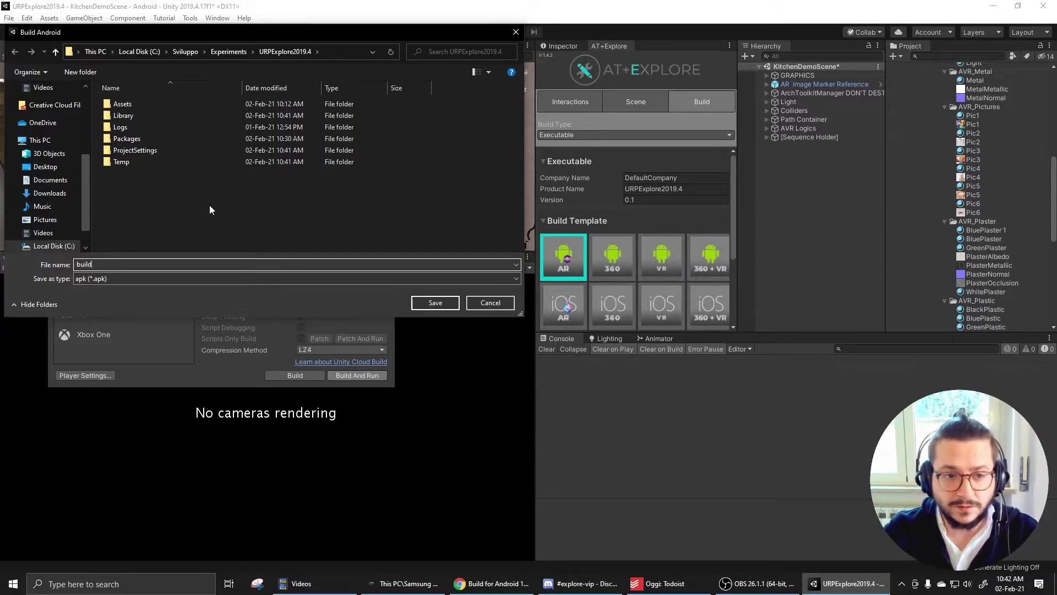
{"action": "left_click", "coordinate": [436, 303]}
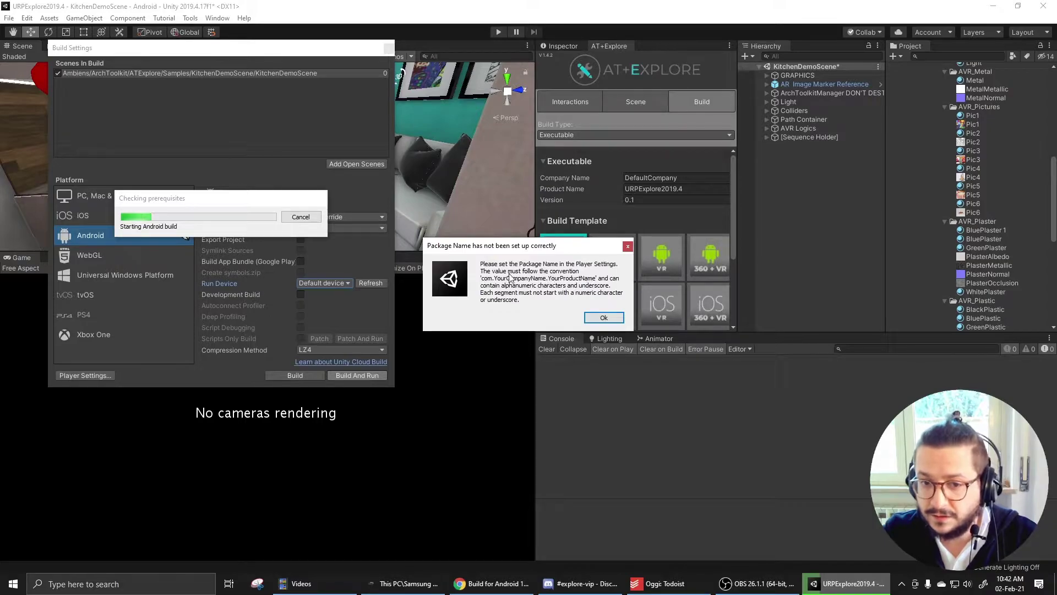
Step: Dismiss the Package Name error dialog and review the failed Android build errors in the Console
{"action": "left_click", "coordinate": [596, 318]}
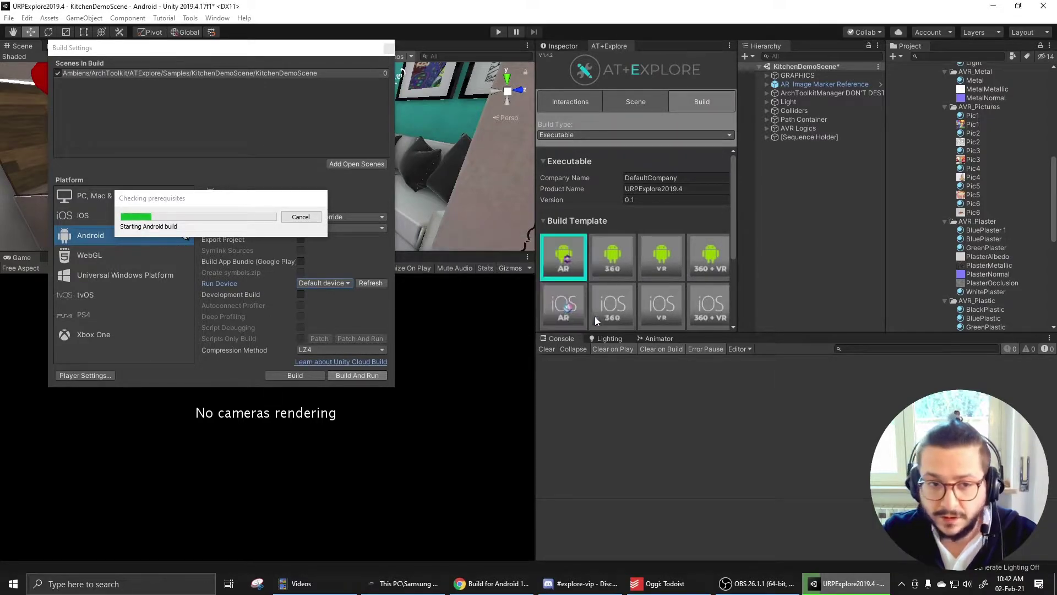
Step: In Other Settings, replace DefaultCompany with ambiensvr so the Package Name reads com.ambiensvr.URPExplore2019.4
{"action": "left_click", "coordinate": [85, 375]}
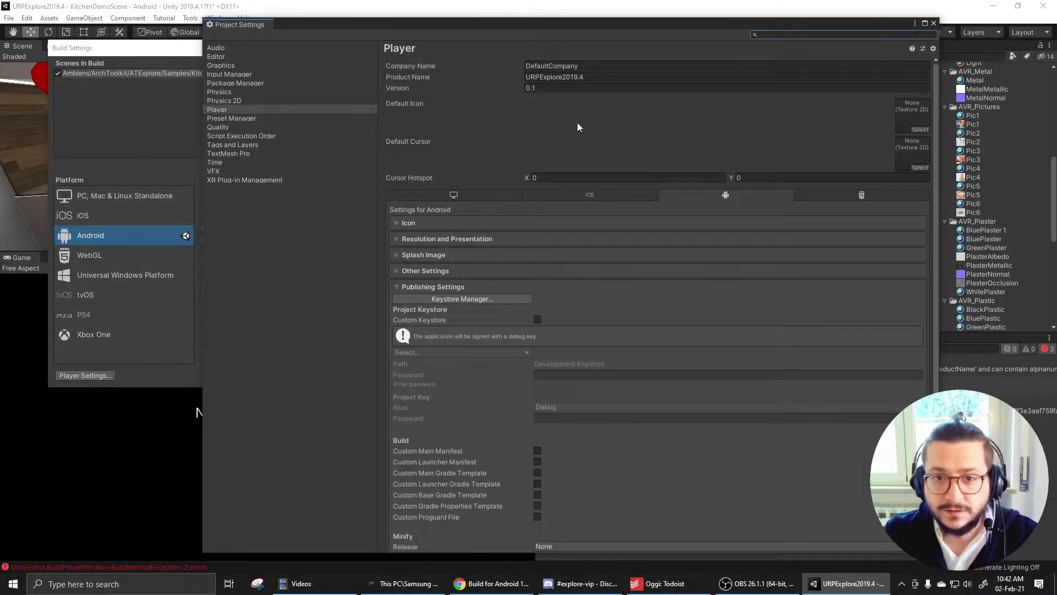
{"action": "scroll", "coordinate": [556, 88], "scroll_direction": "down", "scroll_amount": 2}
{"action": "scroll", "coordinate": [473, 306], "scroll_direction": "up", "scroll_amount": 2}
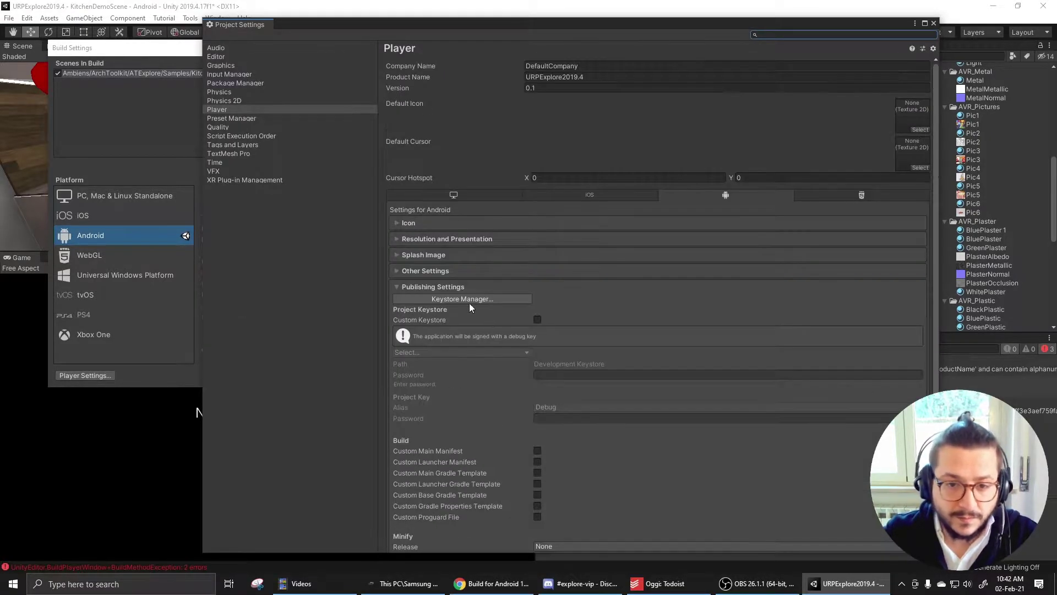
{"action": "left_click", "coordinate": [394, 269]}
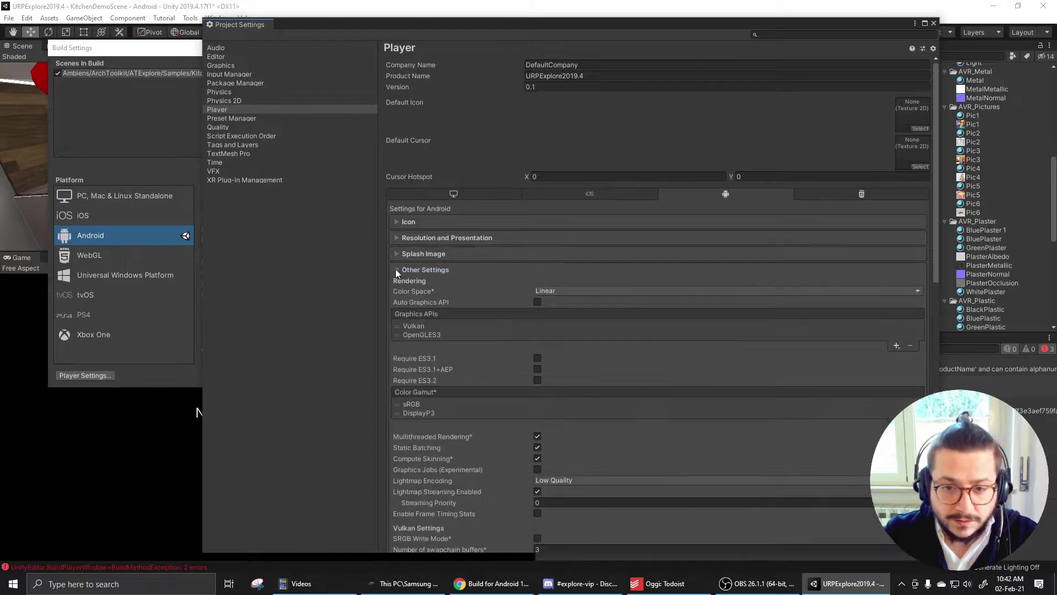
{"action": "scroll", "coordinate": [488, 246], "scroll_direction": "down", "scroll_amount": 6}
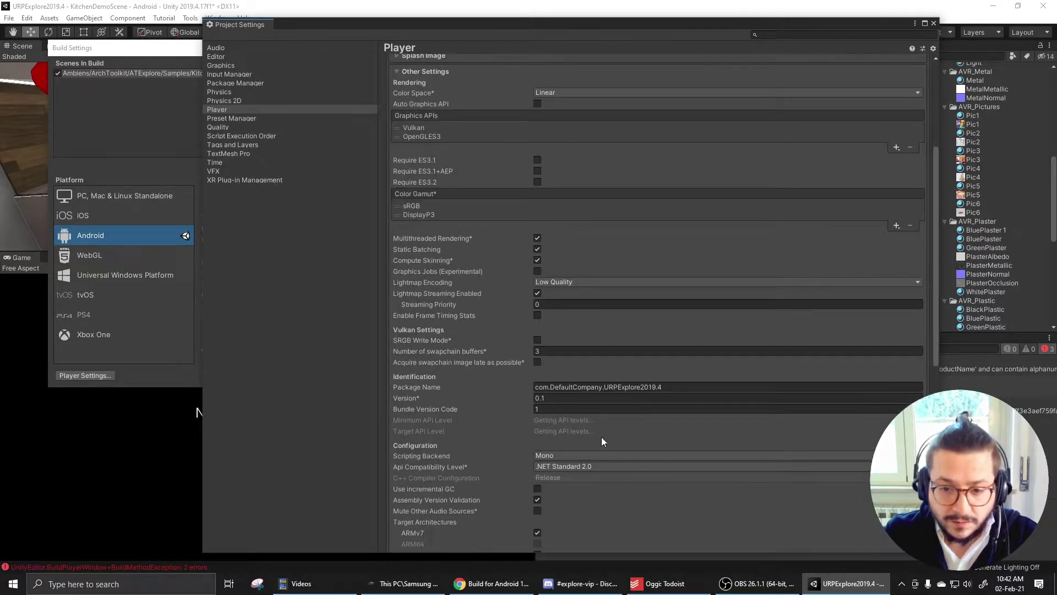
{"action": "left_click", "coordinate": [549, 386]}
{"action": "left_click", "coordinate": [550, 387]}
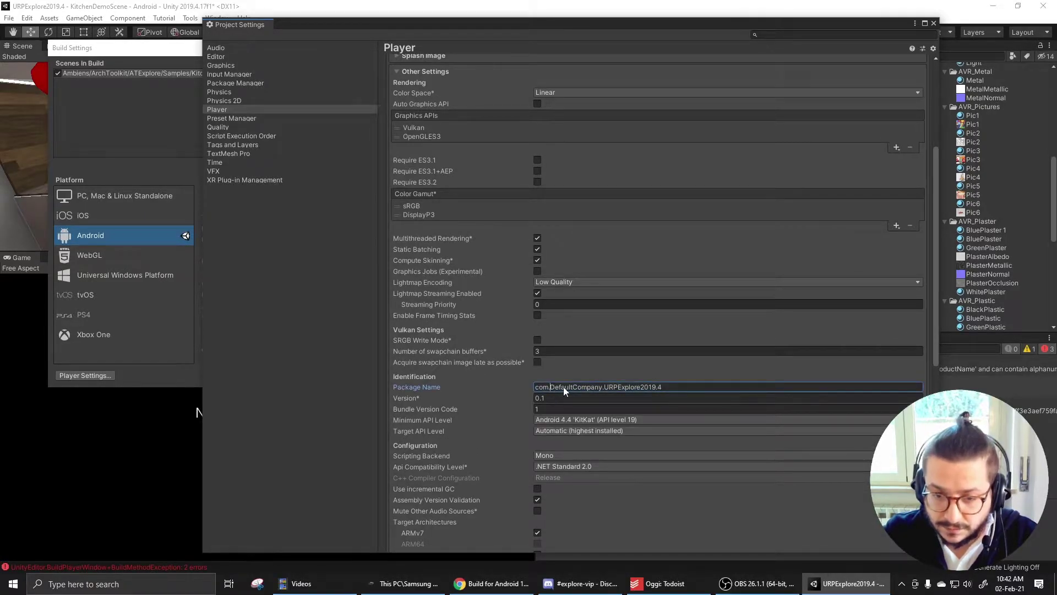
{"action": "type", "text": "ambiensvr"}
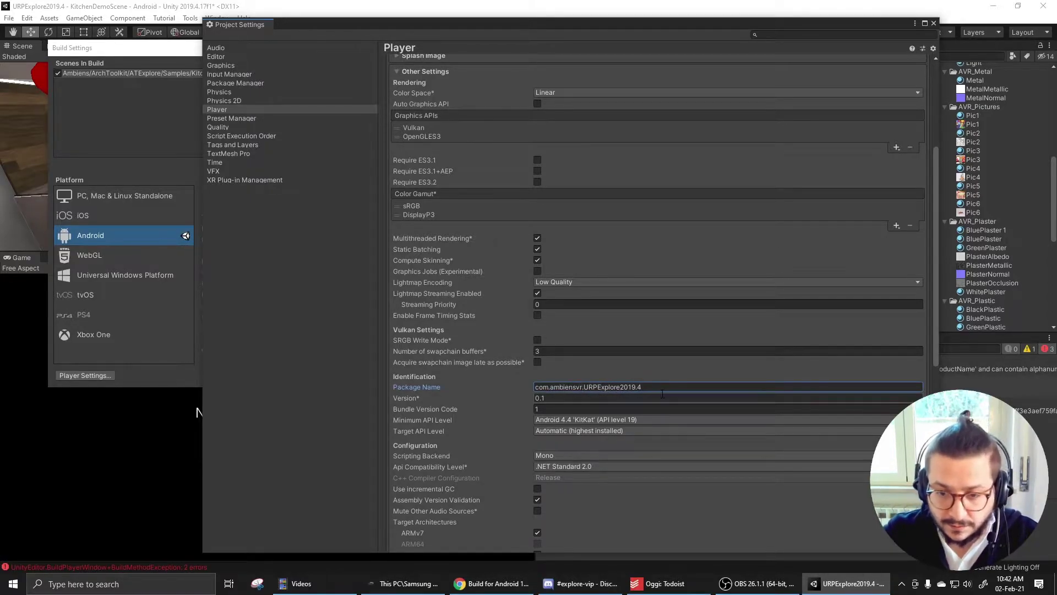
{"action": "left_click", "coordinate": [660, 385]}
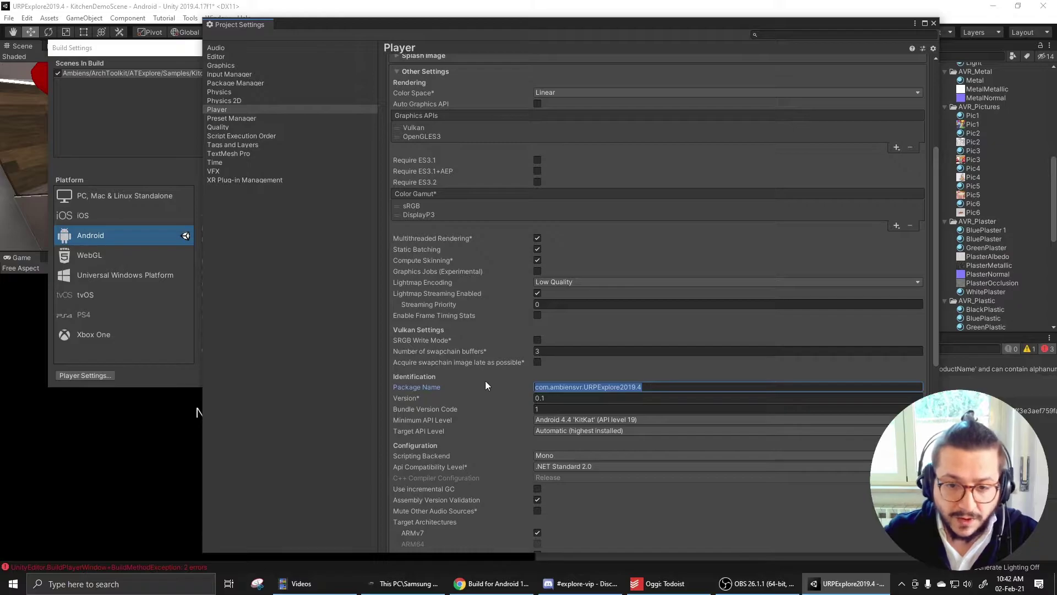
Step: Retry the Android build, which fails on the package name, then enter 'amb' as the company name
{"action": "left_click", "coordinate": [933, 23]}
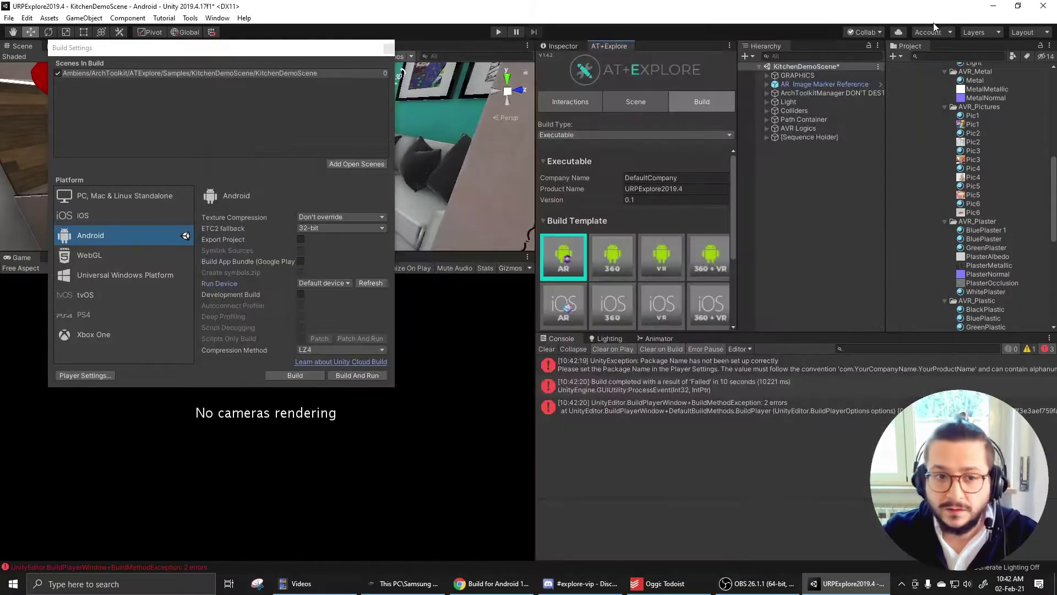
{"action": "left_click", "coordinate": [548, 348]}
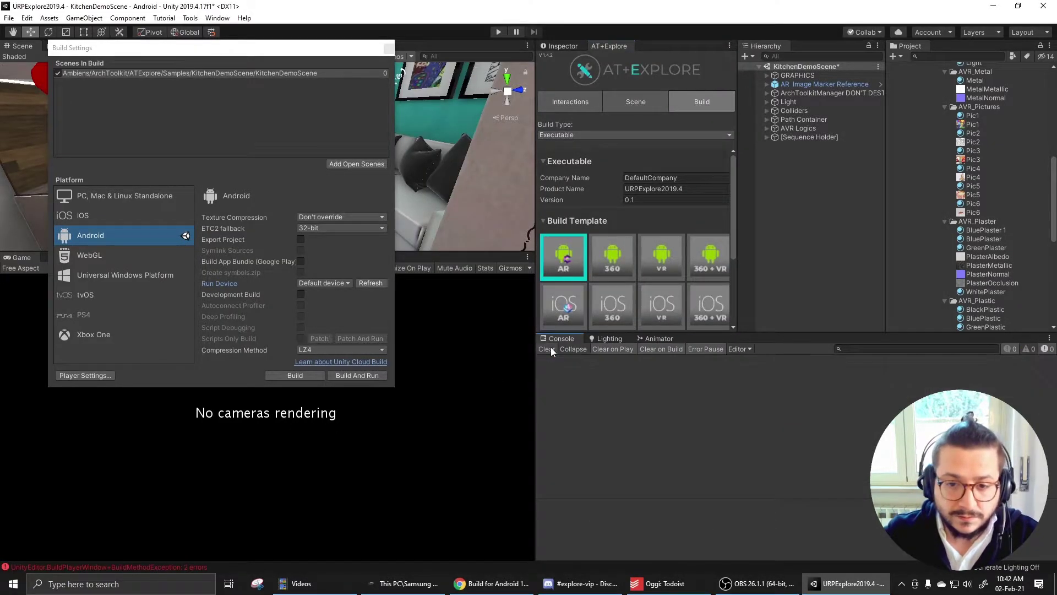
{"action": "left_click", "coordinate": [348, 378]}
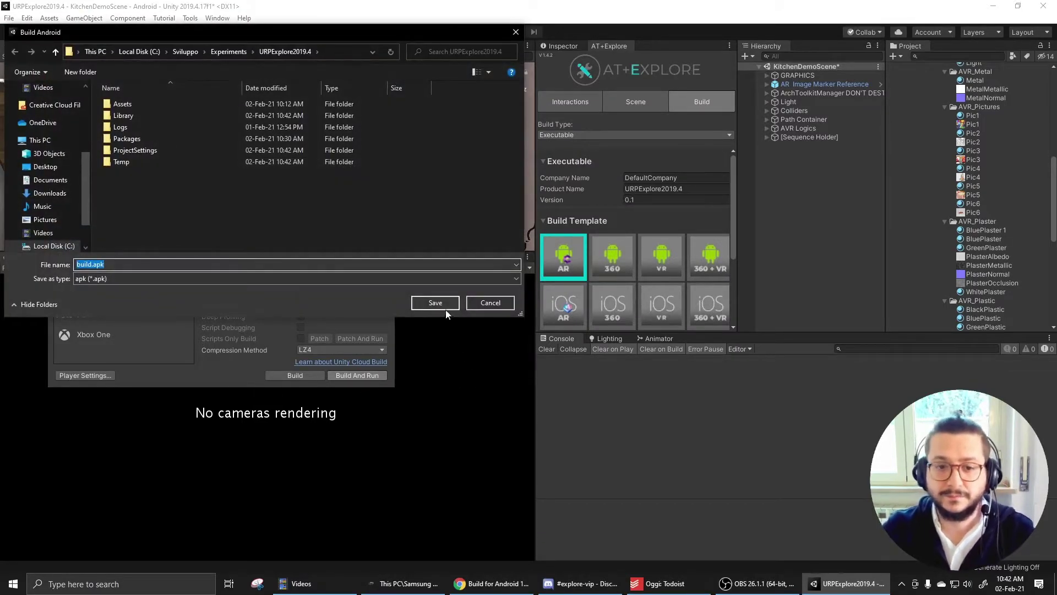
{"action": "left_click", "coordinate": [439, 300]}
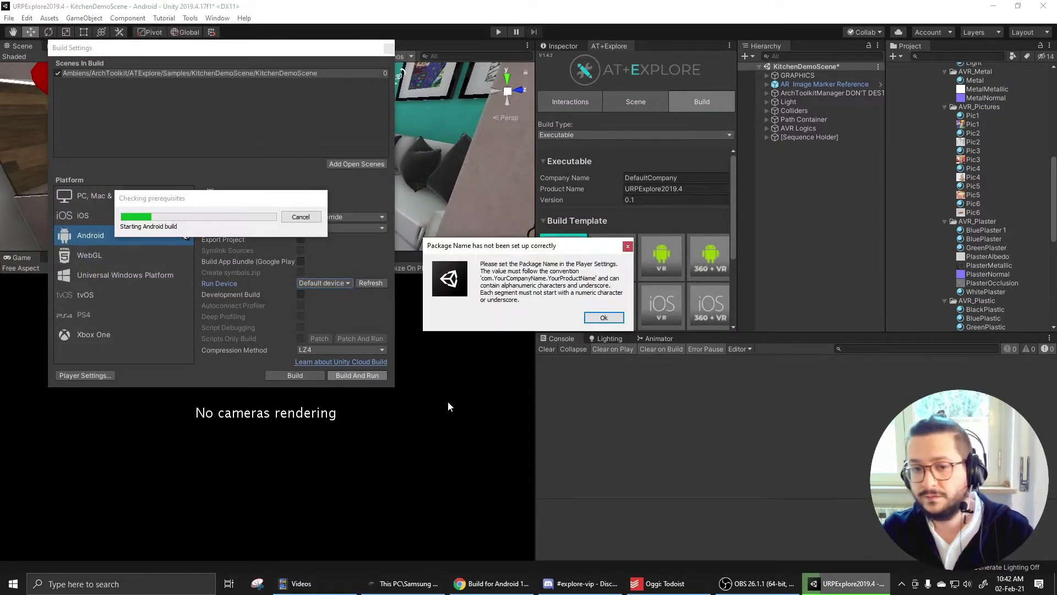
{"action": "left_click", "coordinate": [604, 318]}
{"action": "left_click", "coordinate": [658, 177]}
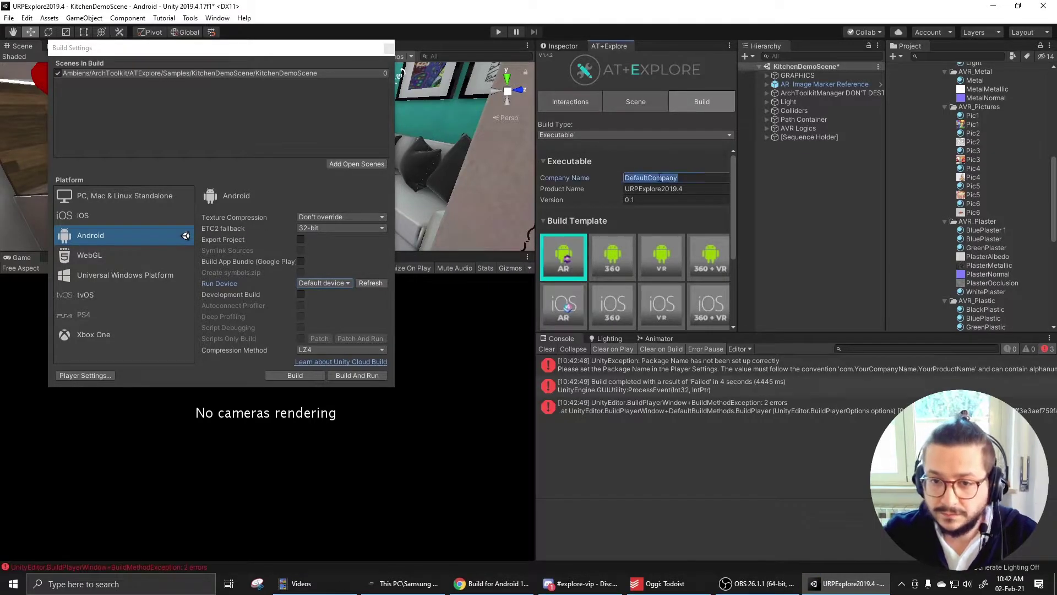
{"action": "type", "text": "ambiensvr"}
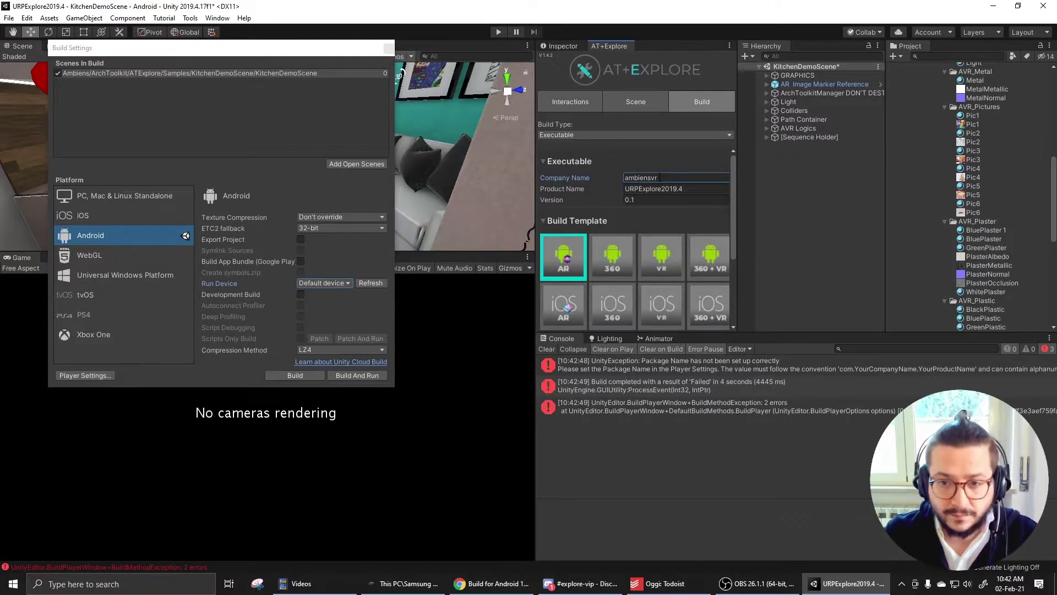
Step: Rebuild to build.apk, dismiss the package name error again, and trim the Product Name to URPExplore
{"action": "left_click", "coordinate": [548, 348]}
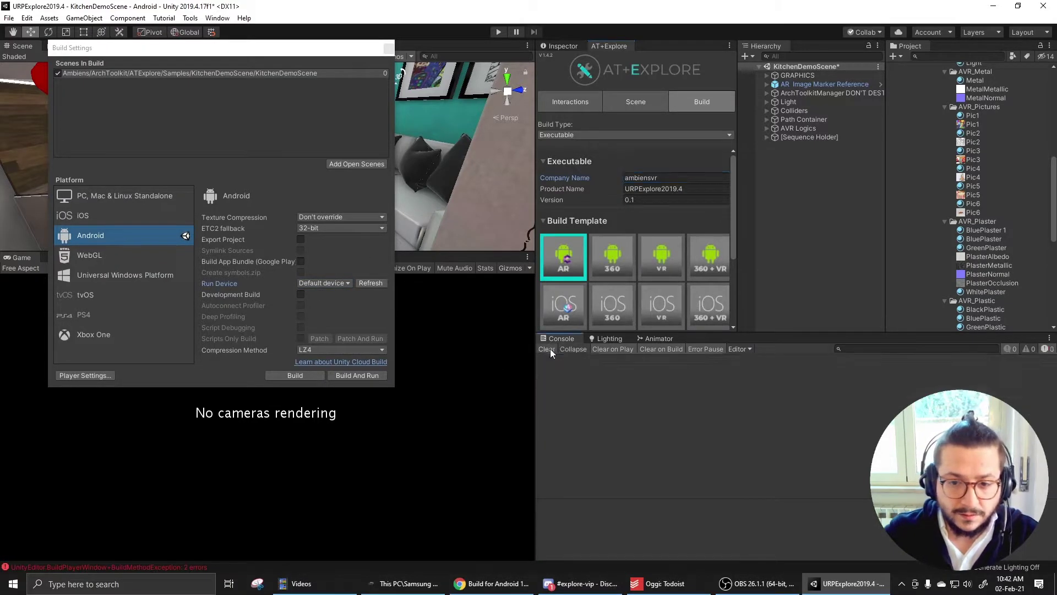
{"action": "left_click", "coordinate": [356, 376]}
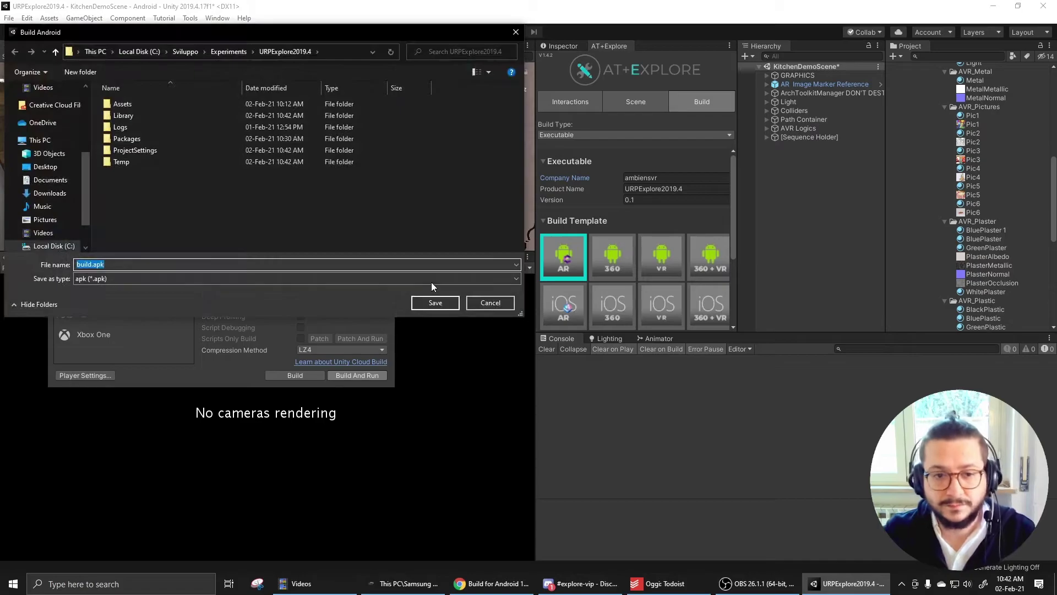
{"action": "left_click", "coordinate": [430, 305]}
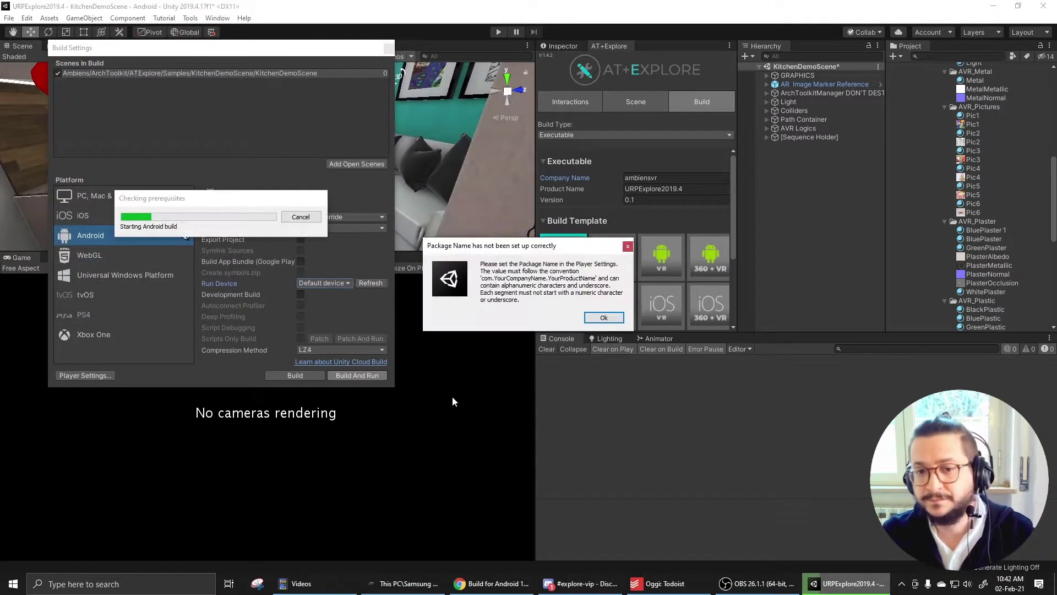
{"action": "left_click", "coordinate": [603, 317]}
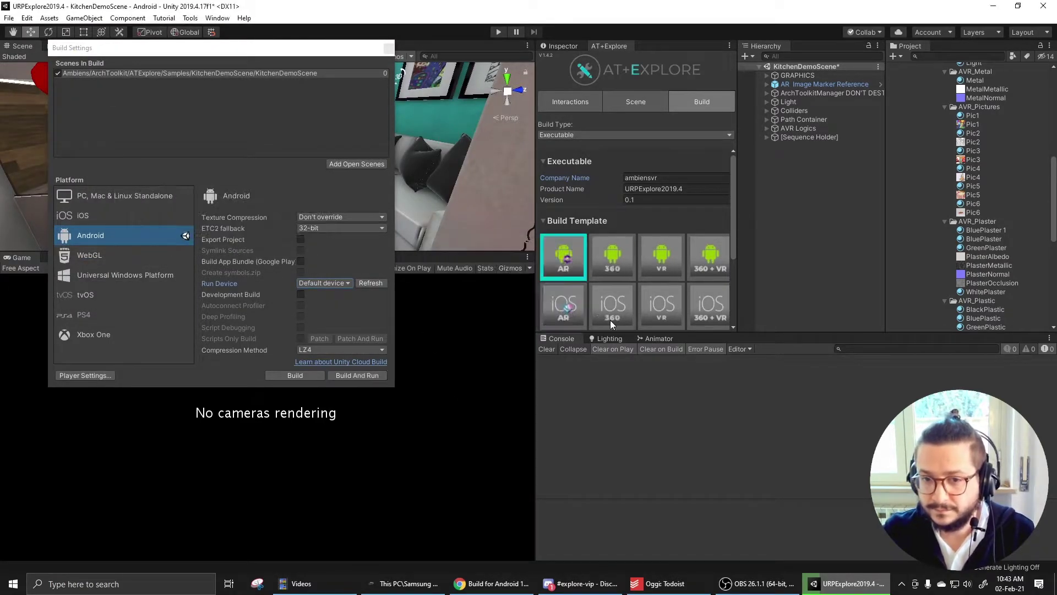
{"action": "left_click", "coordinate": [680, 189]}
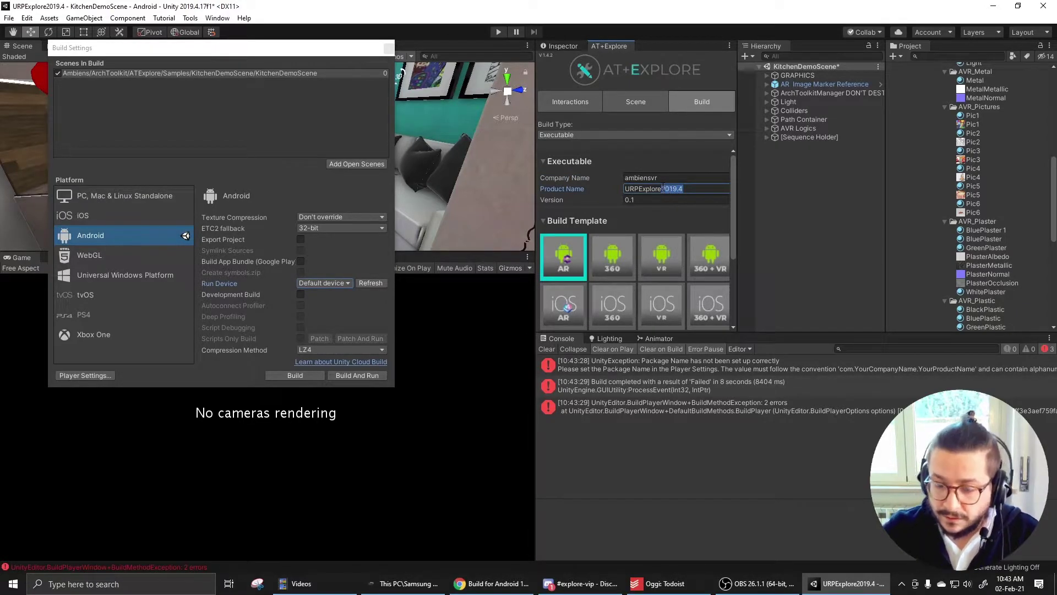
{"action": "key", "text": "BackSpace"}
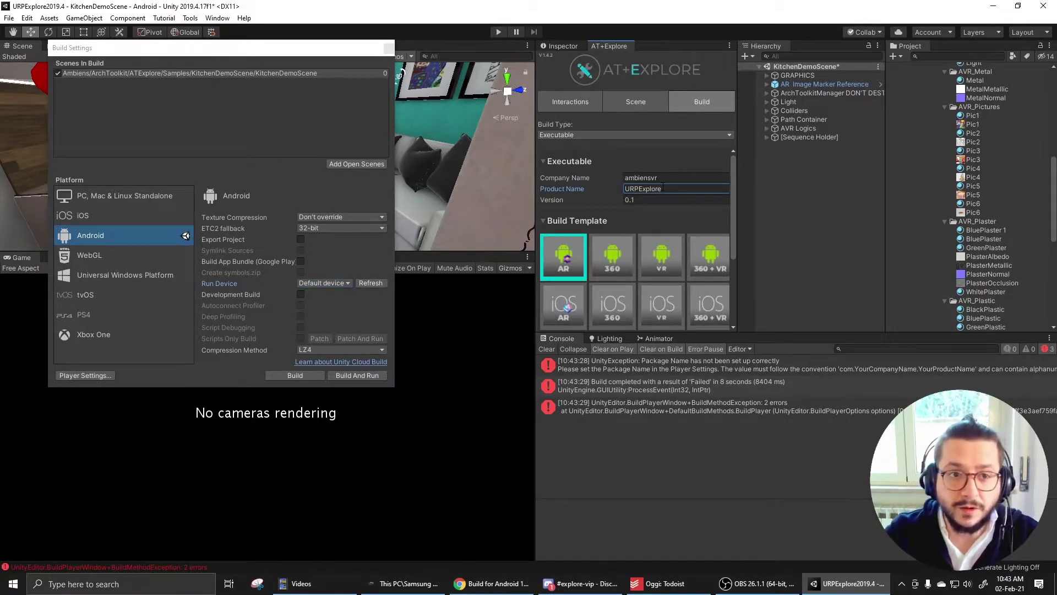
Step: Clear the Console and remove the version dot so the Package Name reads com.ambiensvr.URPExplore20194
{"action": "left_click", "coordinate": [548, 349]}
{"action": "left_click", "coordinate": [95, 374]}
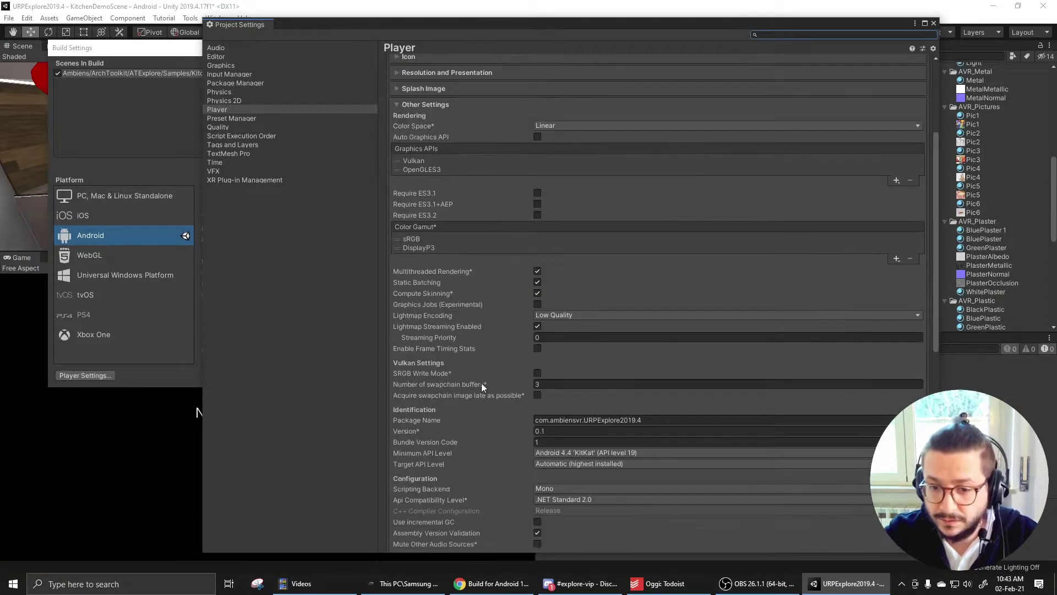
{"action": "scroll", "coordinate": [478, 395], "scroll_direction": "down", "scroll_amount": 1}
{"action": "left_click", "coordinate": [636, 387]}
{"action": "left_click", "coordinate": [636, 389]}
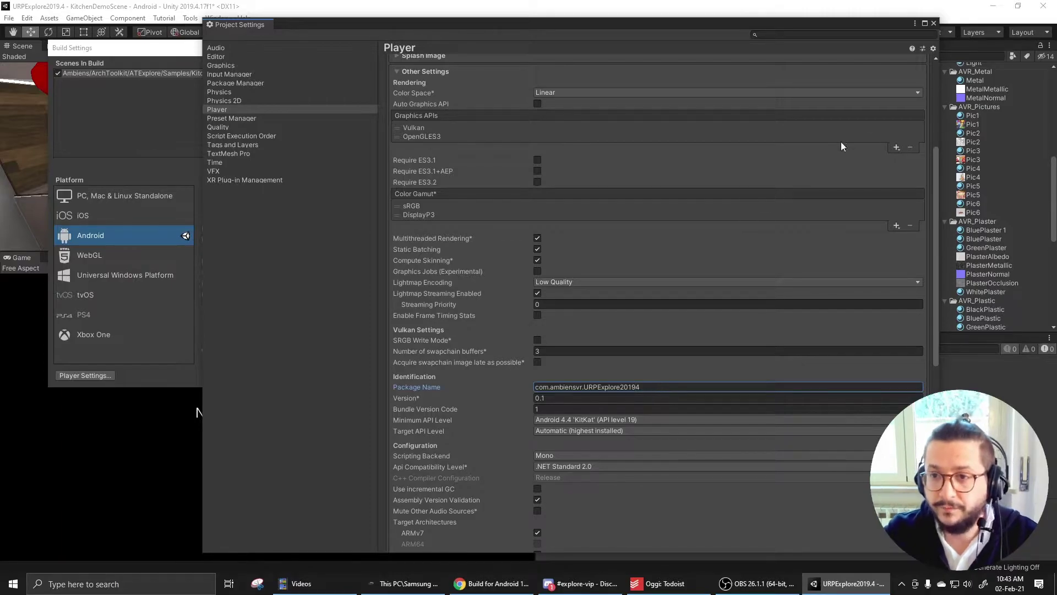
Step: Build and run for Android as build.apk, then reposition the Build Settings window
{"action": "left_click", "coordinate": [934, 23]}
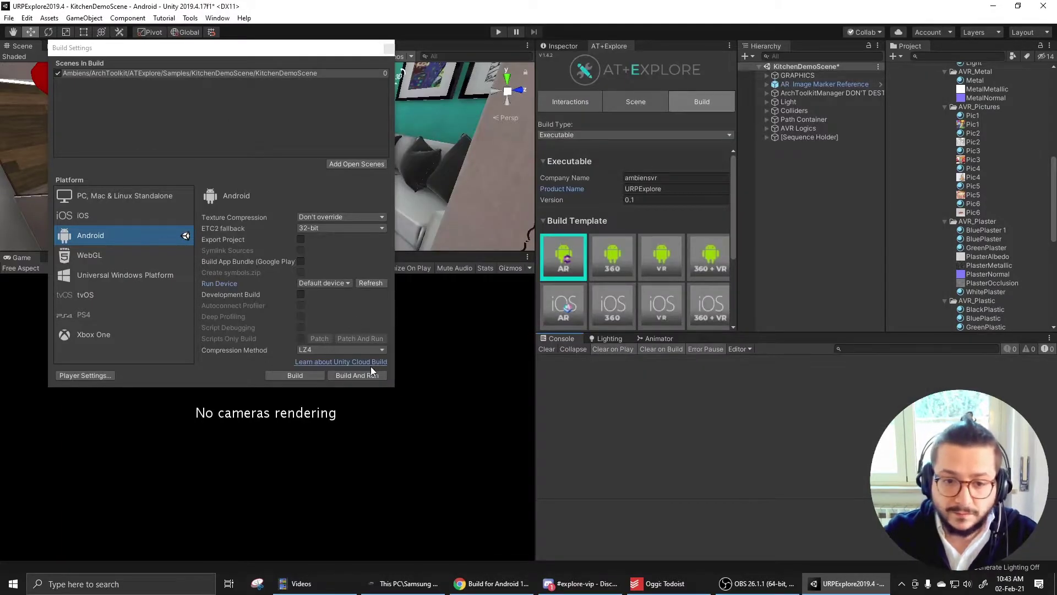
{"action": "left_click", "coordinate": [350, 376]}
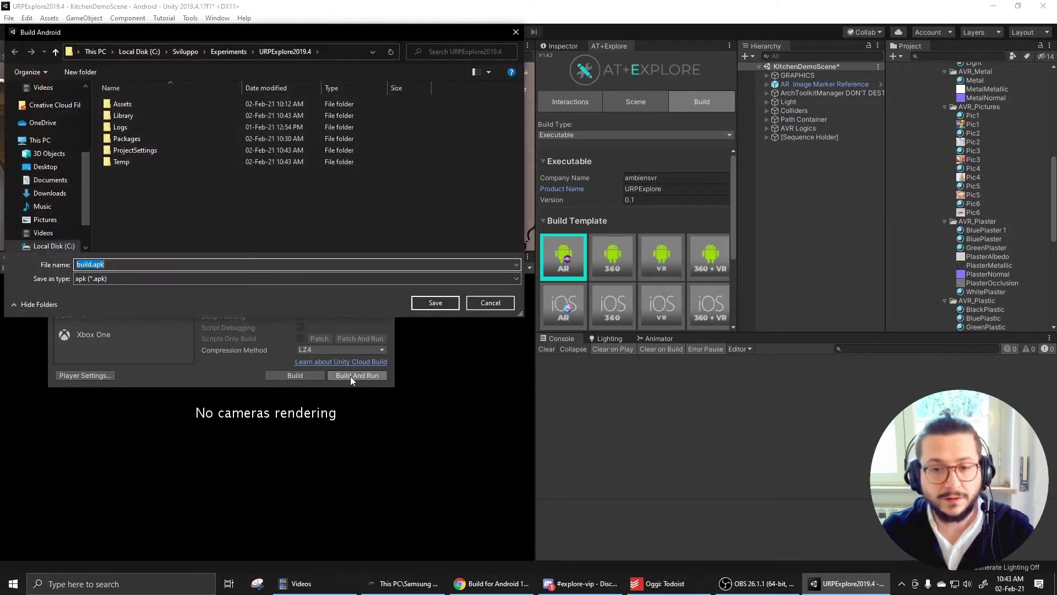
{"action": "left_click", "coordinate": [433, 303]}
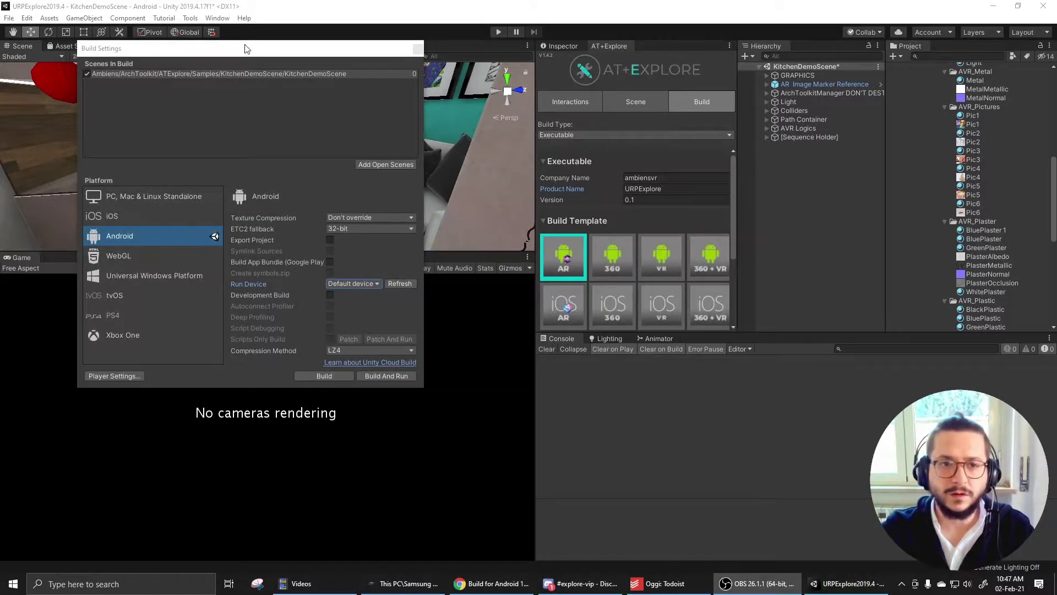
{"action": "left_click_drag", "start_coordinate": [245, 49], "coordinate": [282, 61]}
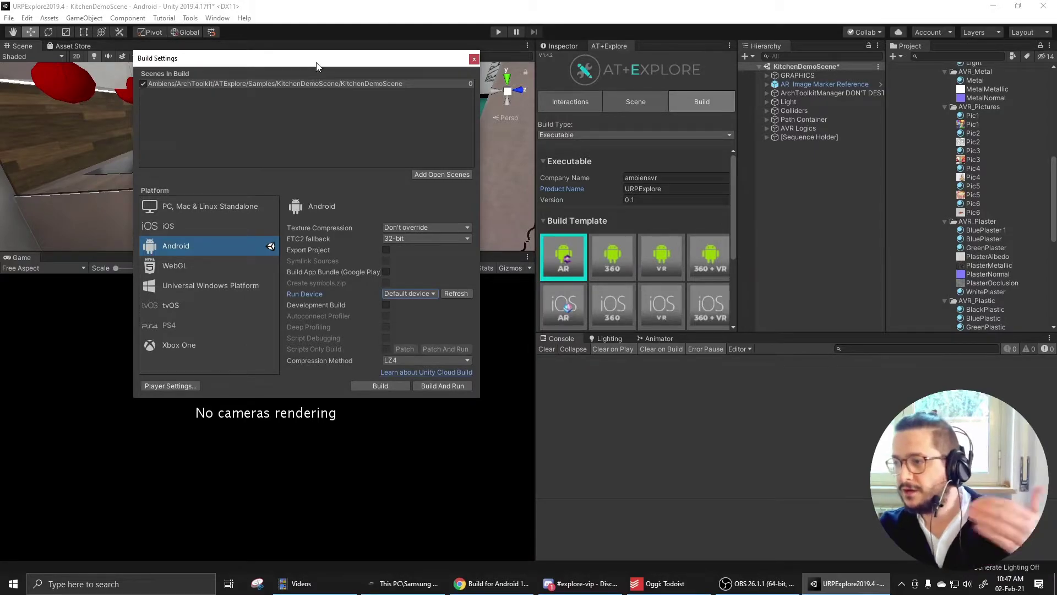
{"action": "left_click_drag", "start_coordinate": [316, 63], "coordinate": [315, 53]}
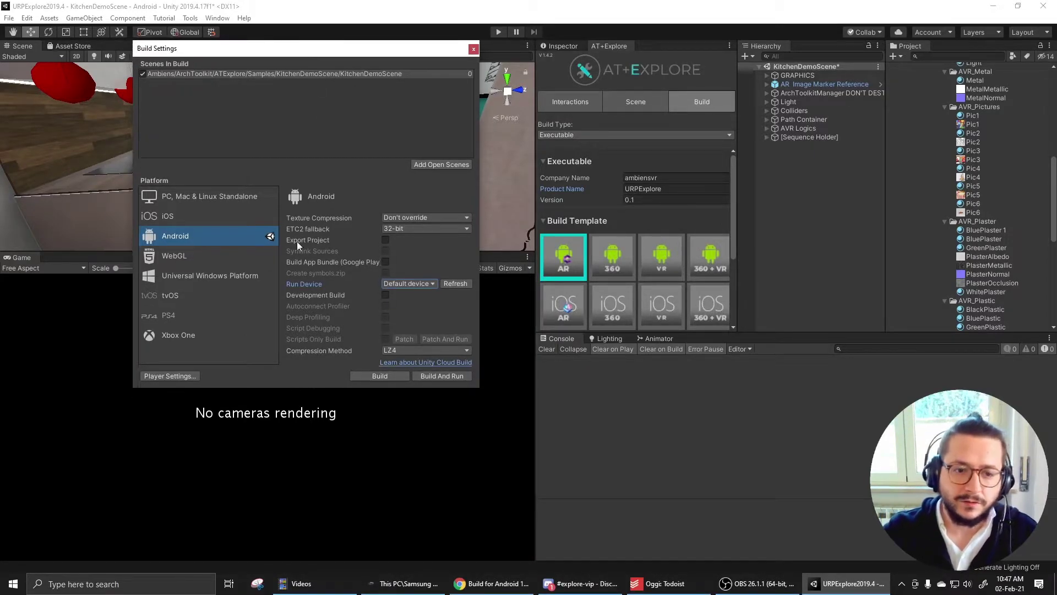
Step: Tick ARCore on the Android tab of XR Plug-in Management
{"action": "left_click", "coordinate": [174, 375]}
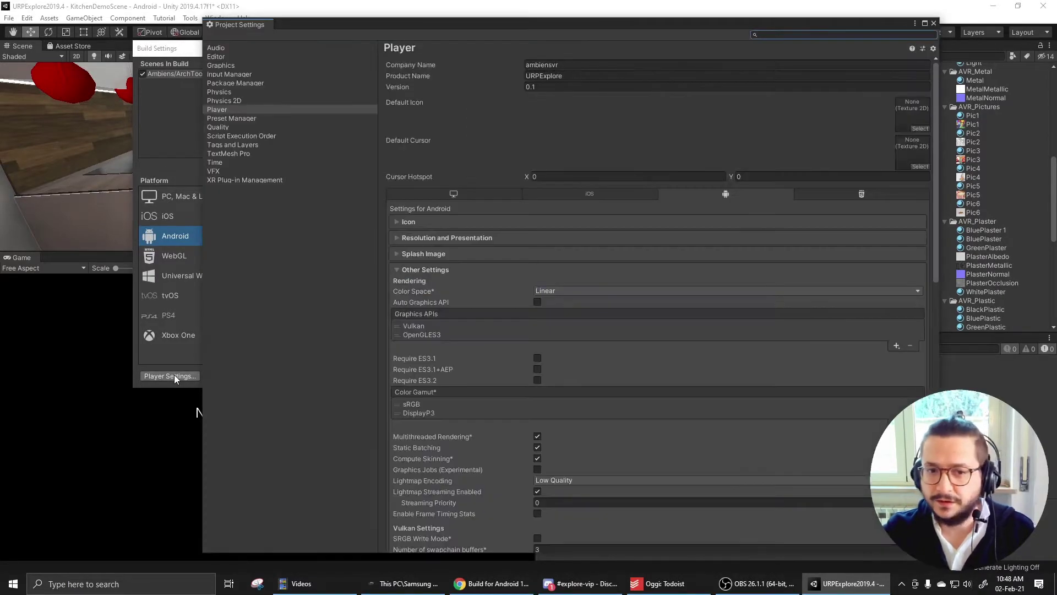
{"action": "left_click", "coordinate": [243, 180]}
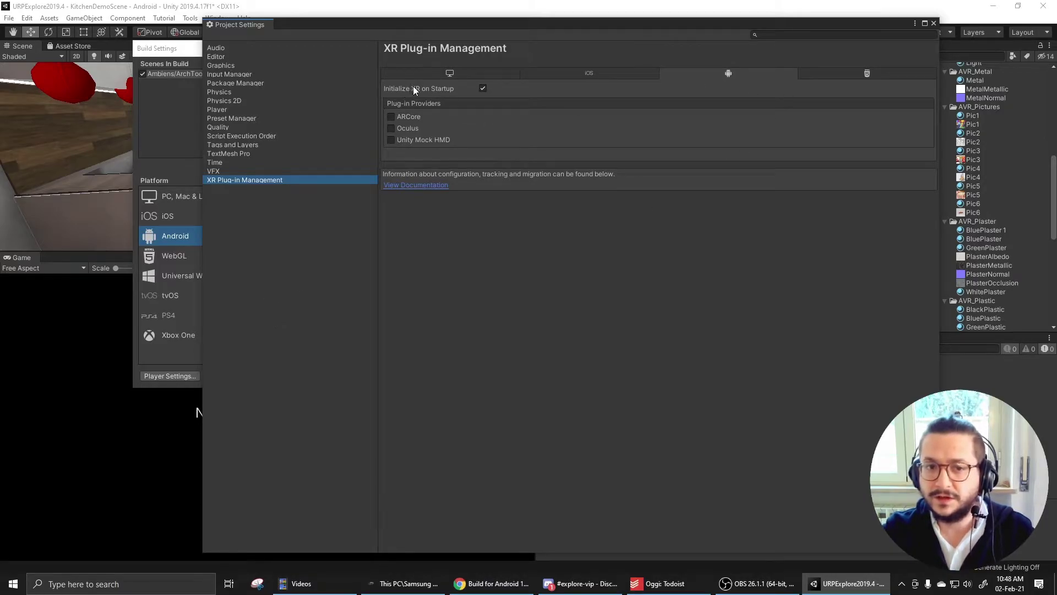
{"action": "left_click", "coordinate": [391, 117]}
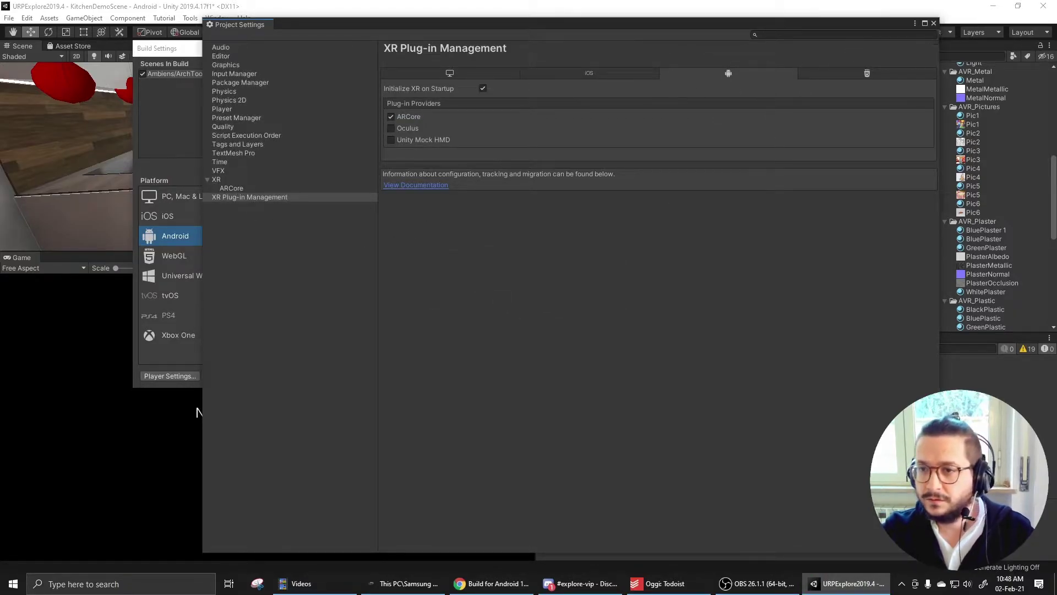
Step: Rebuild for Android, replacing build.apk, and read the ARCore minimum SDK error
{"action": "left_click", "coordinate": [933, 26]}
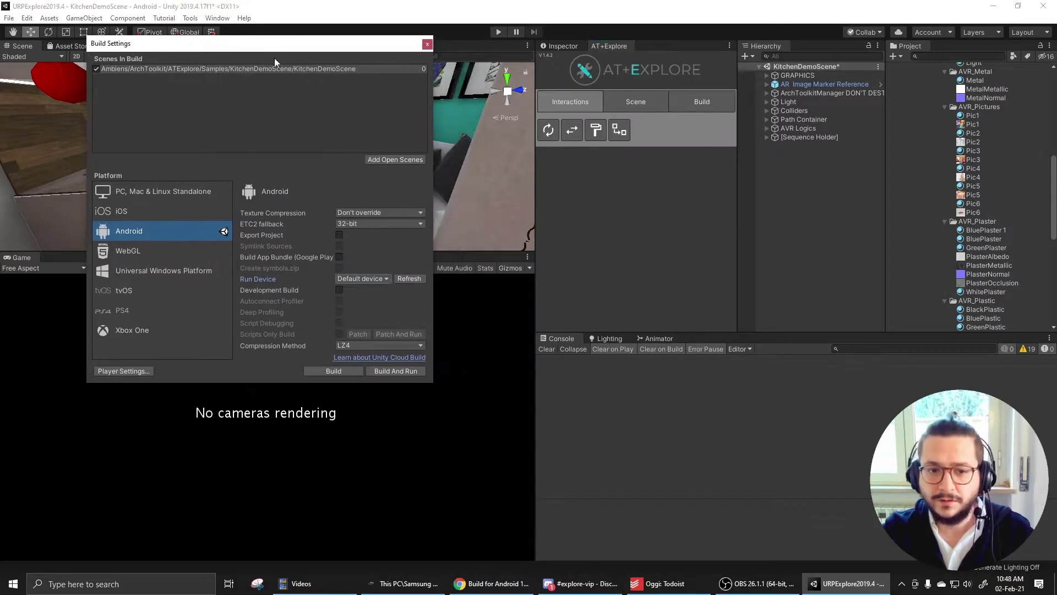
{"action": "left_click", "coordinate": [400, 370]}
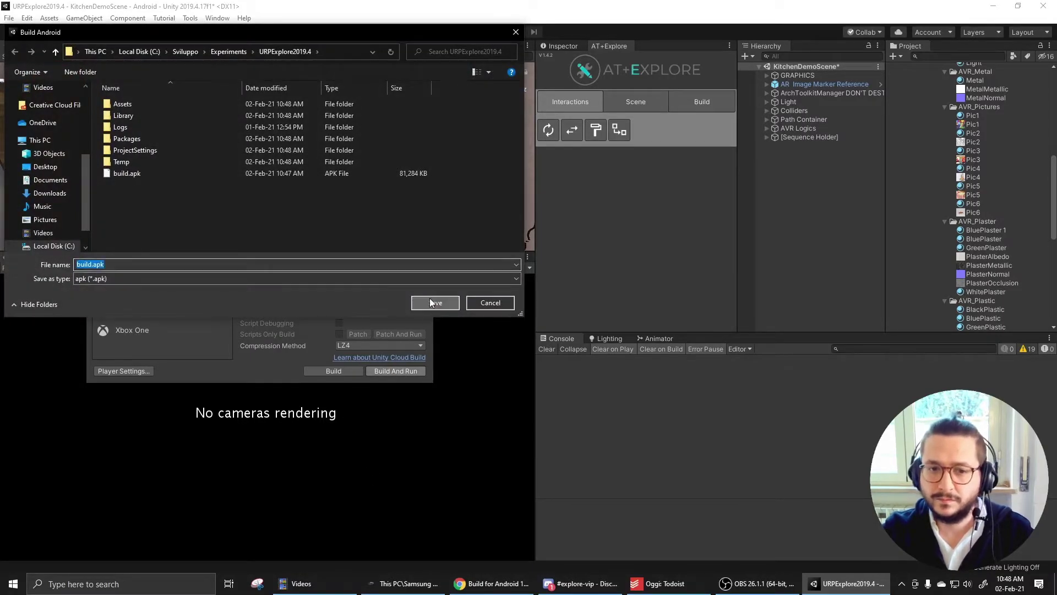
{"action": "key", "text": "Return"}
{"action": "left_click", "coordinate": [555, 292]}
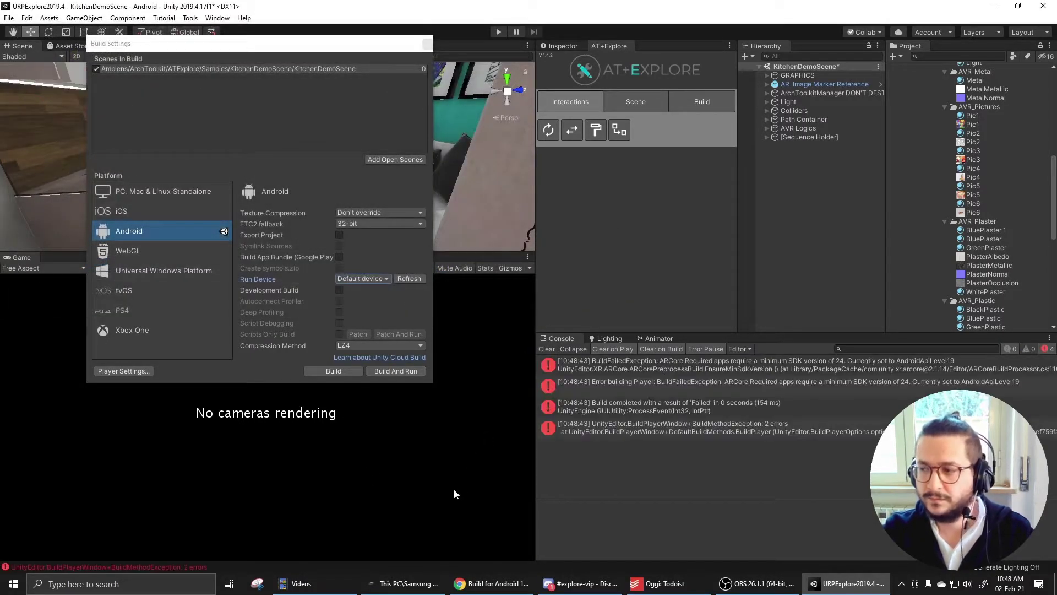
{"action": "left_click", "coordinate": [729, 361]}
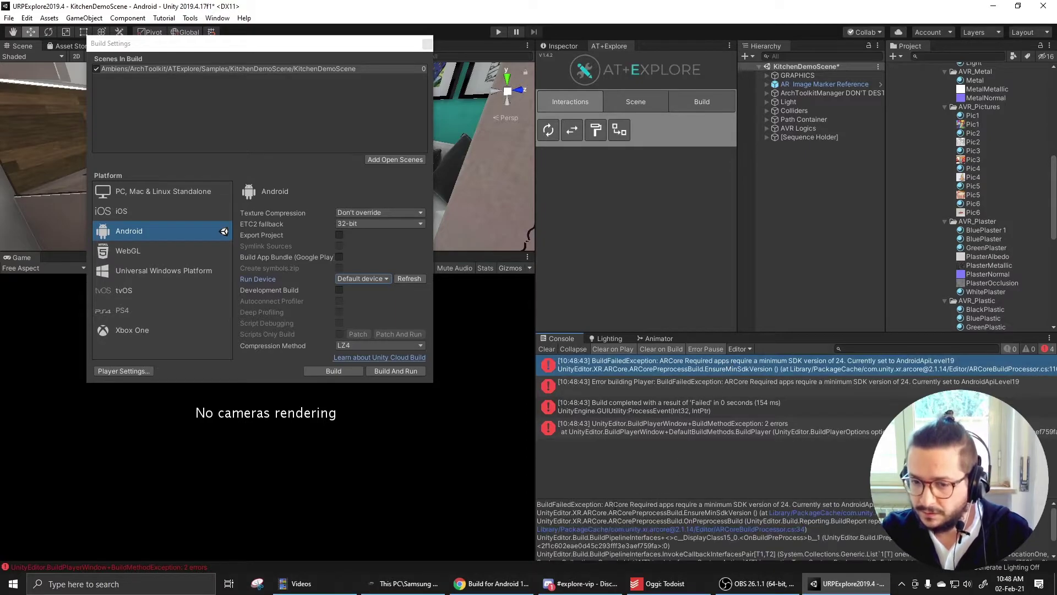
{"action": "left_click_drag", "start_coordinate": [540, 503], "coordinate": [608, 504]}
{"action": "left_click", "coordinate": [607, 504]}
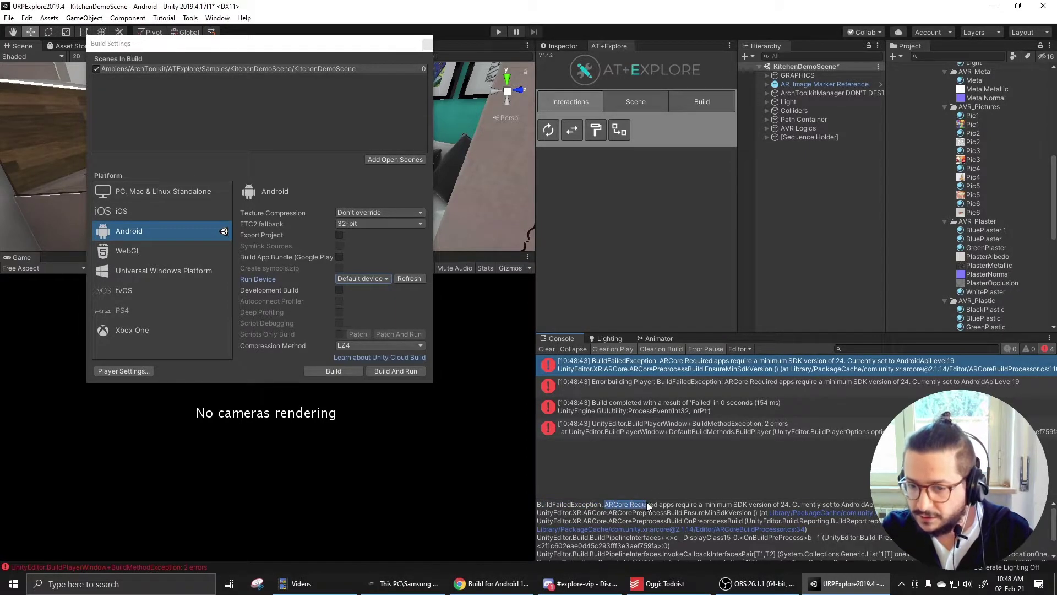
{"action": "left_click_drag", "start_coordinate": [687, 505], "coordinate": [790, 504]}
Step: Set the Minimum API Level to Android 7.0 'Nougat' (API level 24) and clear the Console
{"action": "left_click", "coordinate": [124, 371]}
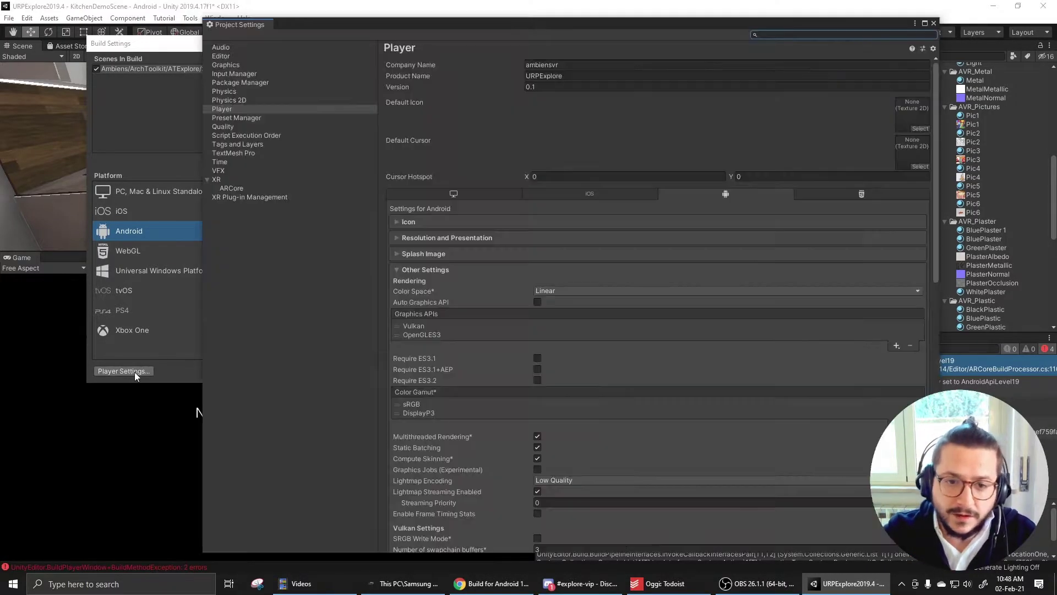
{"action": "scroll", "coordinate": [476, 346], "scroll_direction": "down", "scroll_amount": 9}
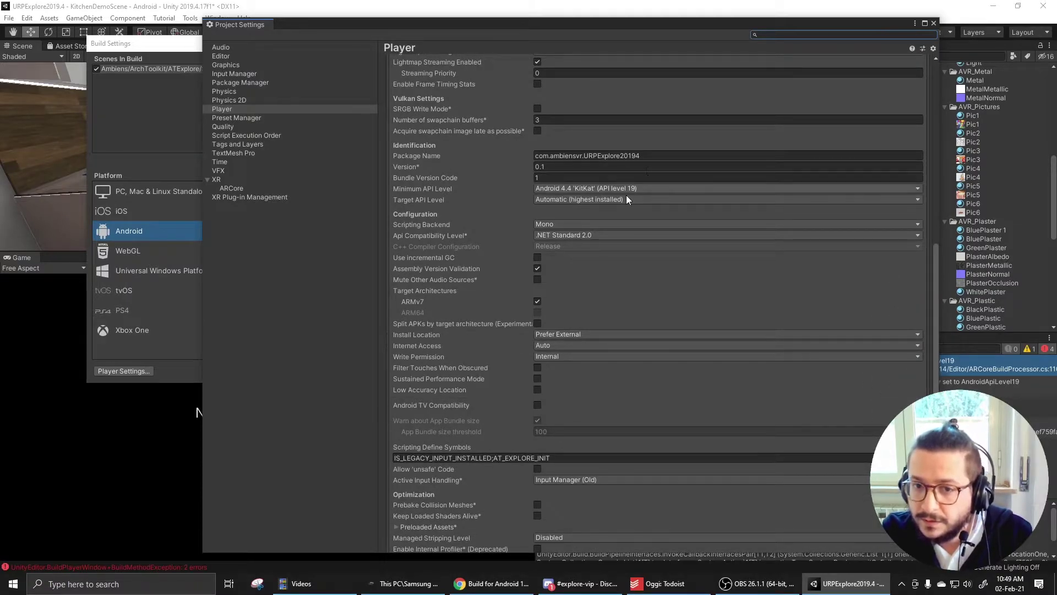
{"action": "left_click", "coordinate": [582, 190]}
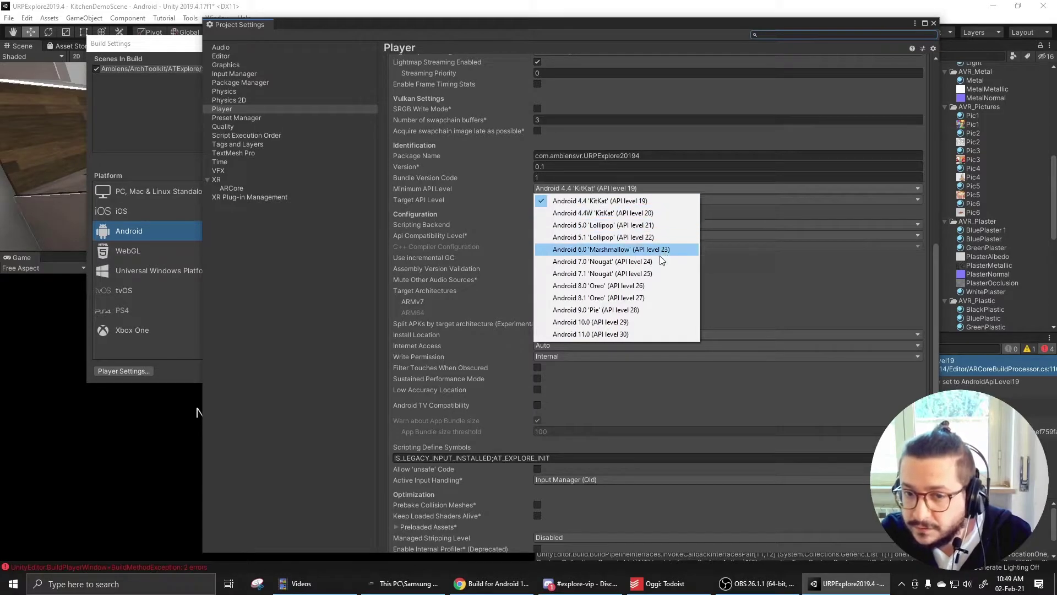
{"action": "left_click", "coordinate": [654, 262]}
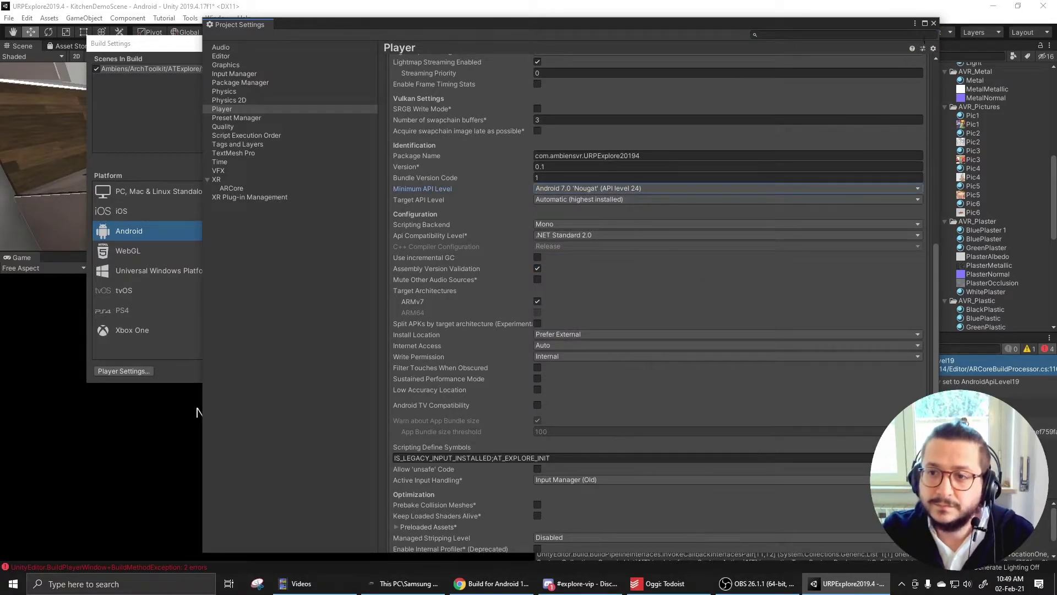
{"action": "left_click", "coordinate": [933, 24]}
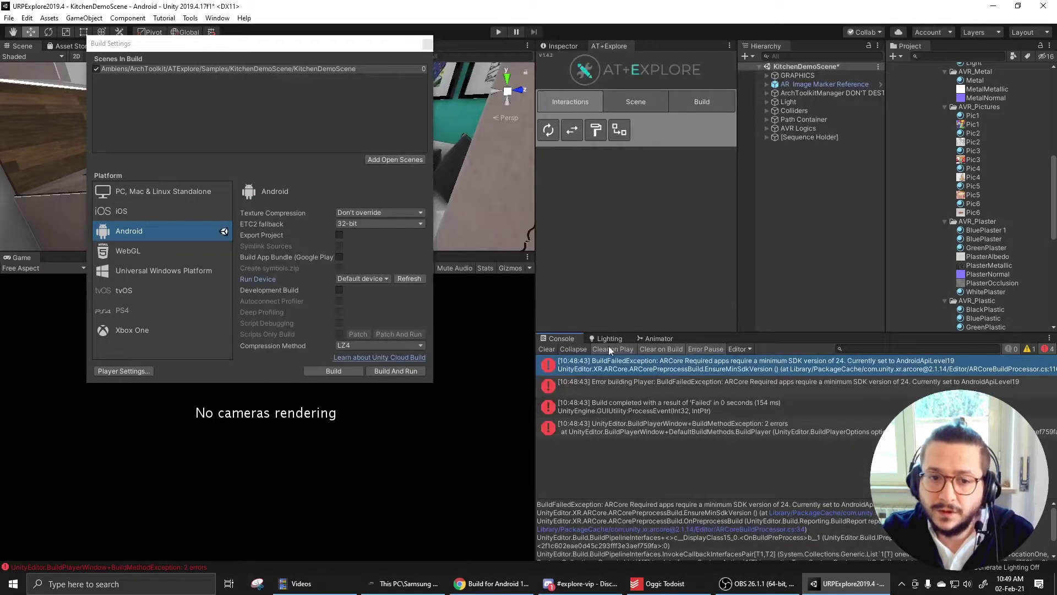
{"action": "left_click", "coordinate": [548, 349]}
Step: Rebuild for Android over build.apk and read the Vulkan graphics API error
{"action": "left_click", "coordinate": [395, 371]}
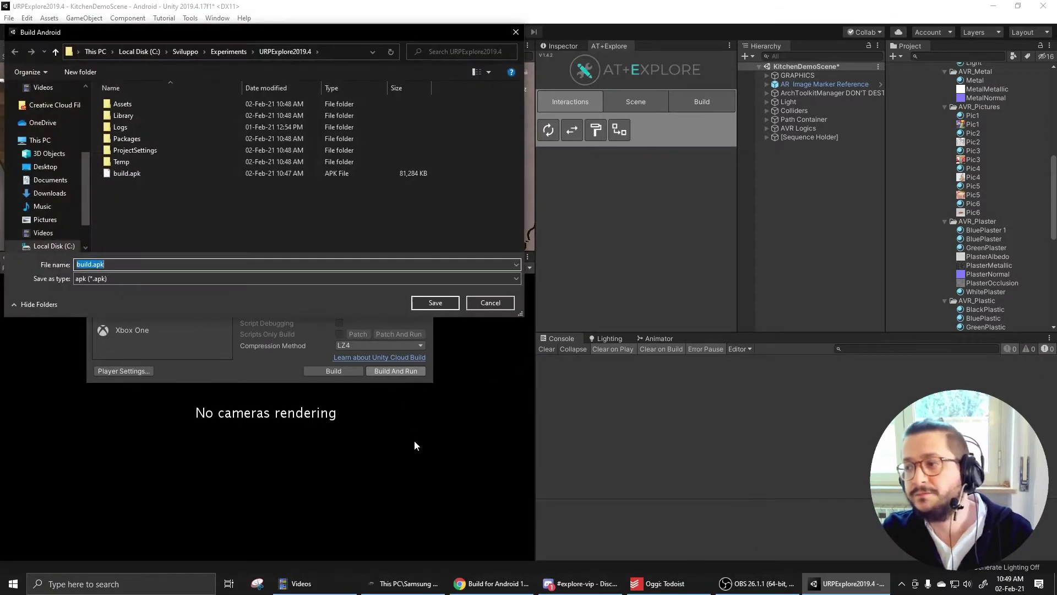
{"action": "left_click", "coordinate": [440, 303]}
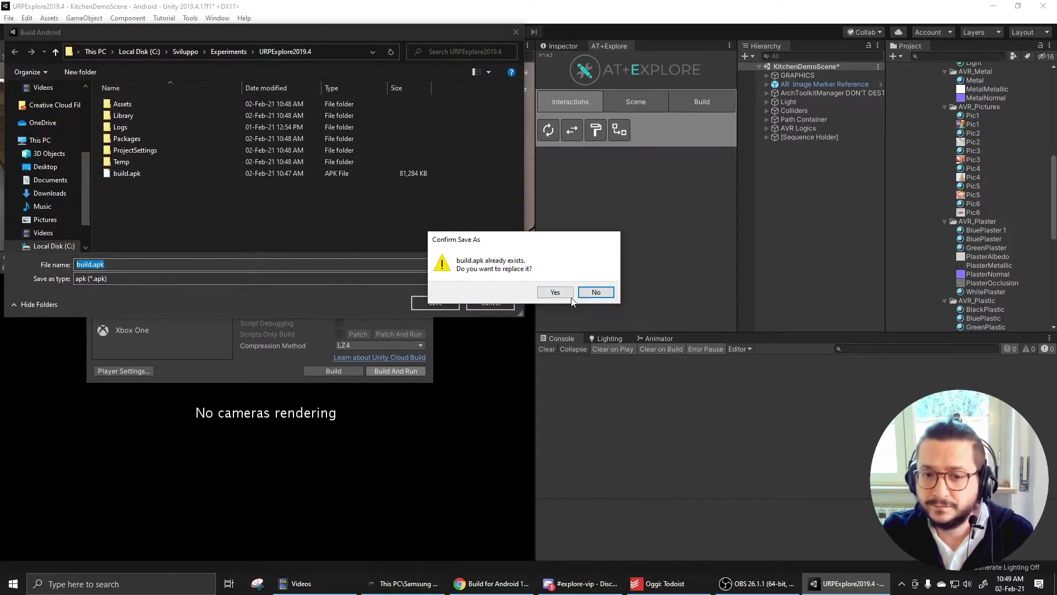
{"action": "left_click", "coordinate": [555, 292]}
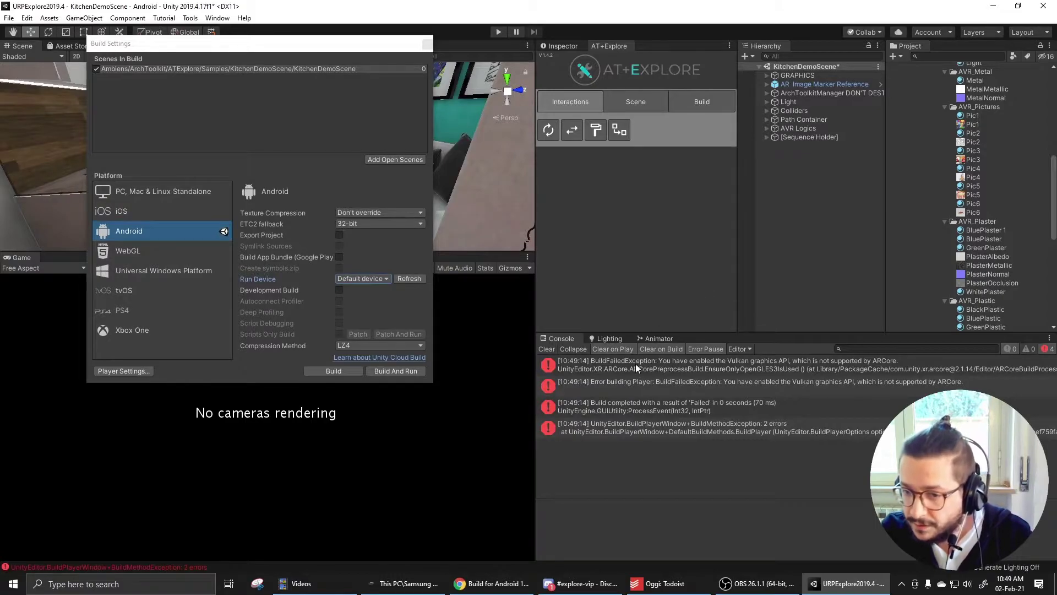
{"action": "left_click", "coordinate": [663, 363]}
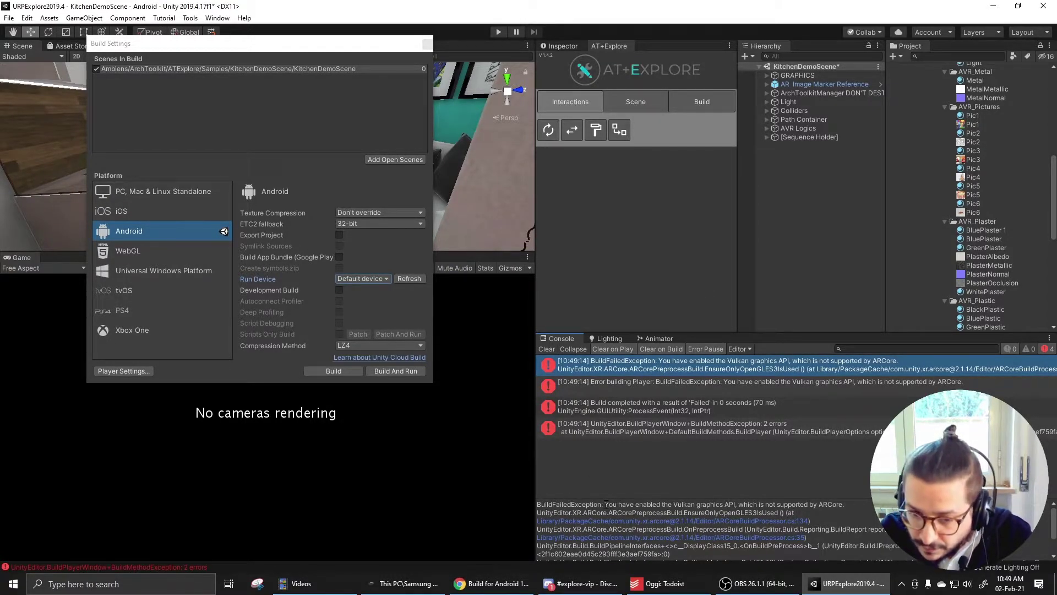
{"action": "left_click_drag", "start_coordinate": [605, 504], "coordinate": [737, 507]}
{"action": "left_click_drag", "start_coordinate": [673, 504], "coordinate": [837, 503]}
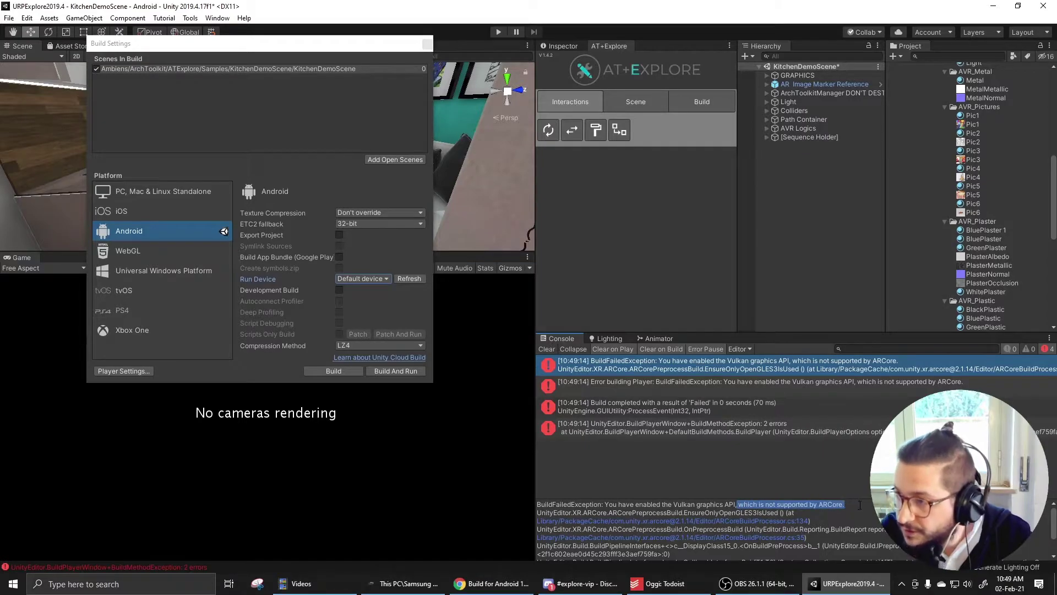
Step: Remove Vulkan from the Android Graphics APIs, leaving only OpenGLES3
{"action": "left_click", "coordinate": [134, 369]}
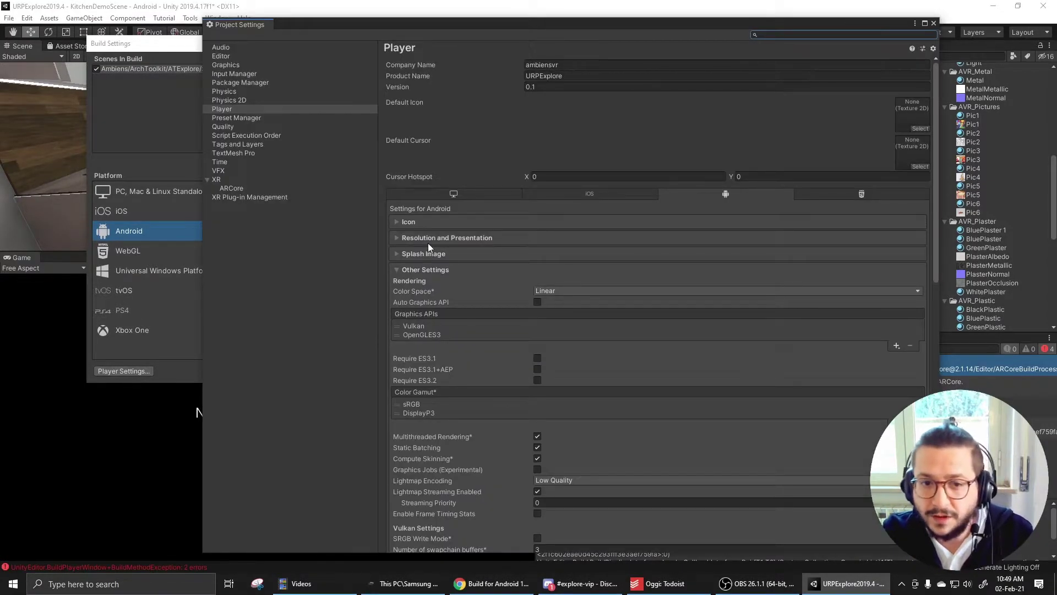
{"action": "left_click", "coordinate": [410, 325]}
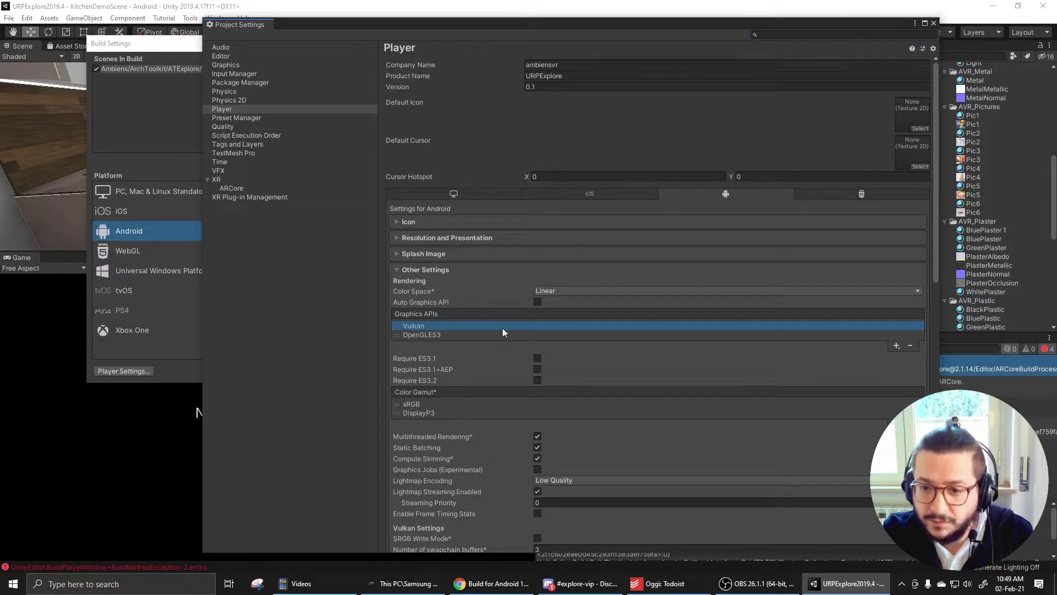
{"action": "left_click", "coordinate": [910, 345]}
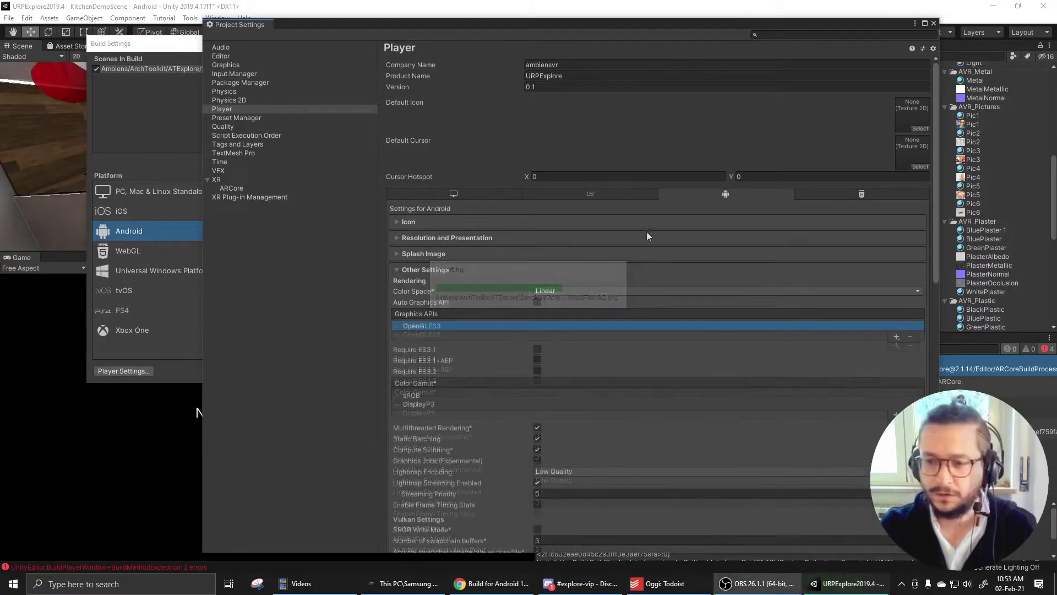
{"action": "left_click_drag", "start_coordinate": [569, 26], "coordinate": [465, 16]}
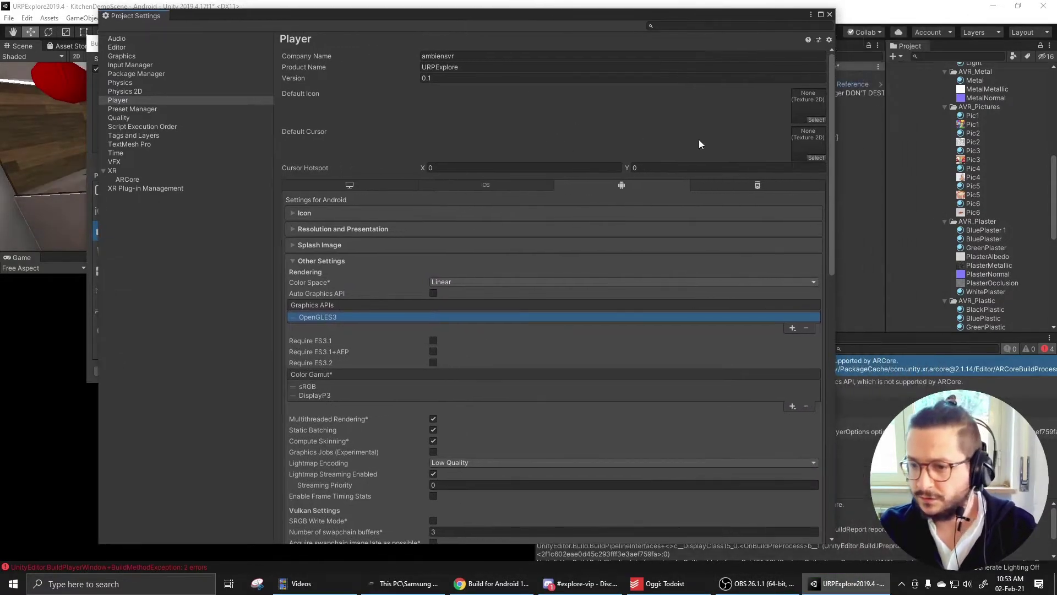
Step: Clear the Console and rebuild over build.apk, cancelling at the Gradle version warning
{"action": "left_click", "coordinate": [830, 15]}
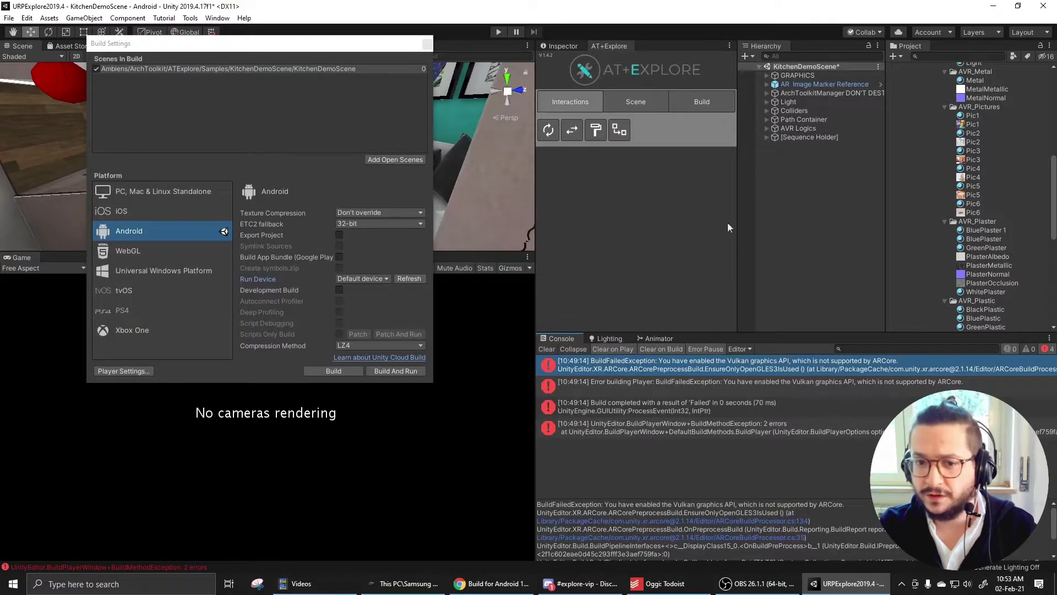
{"action": "left_click", "coordinate": [548, 348]}
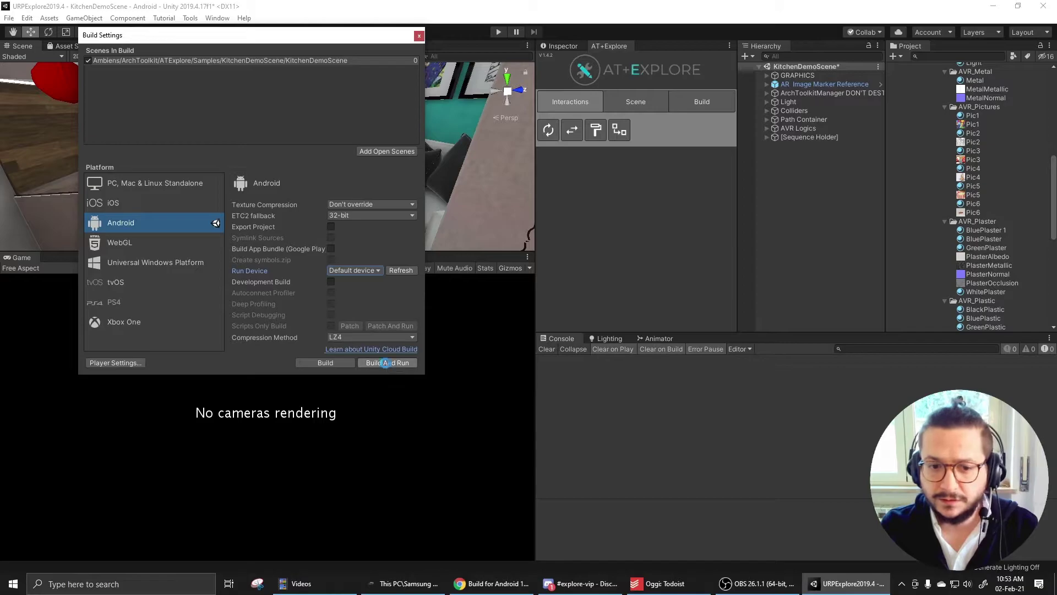
{"action": "left_click", "coordinate": [386, 362]}
{"action": "left_click", "coordinate": [434, 303]}
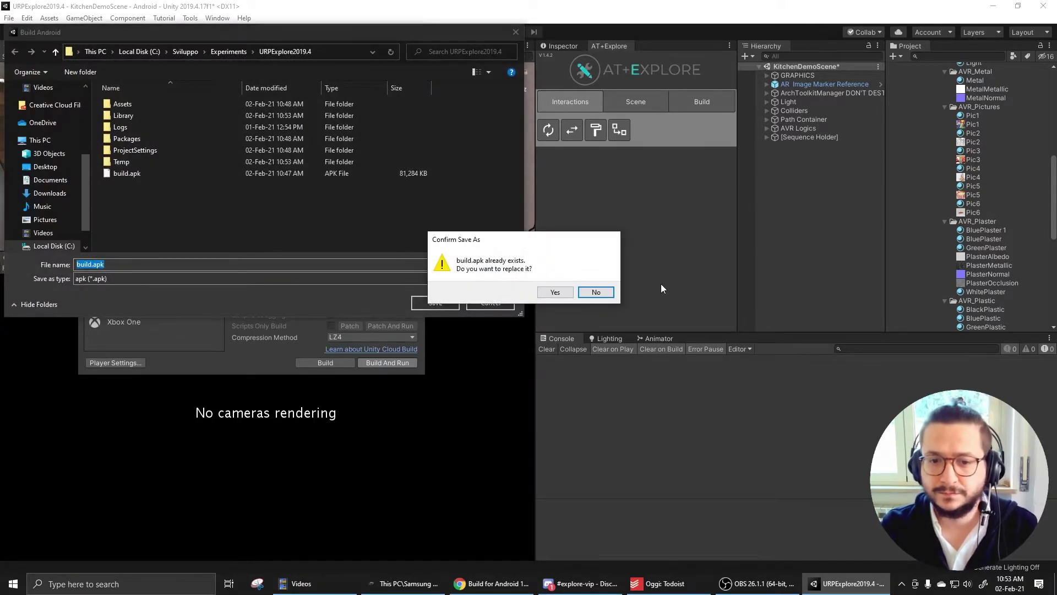
{"action": "key", "text": "Left"}
{"action": "key", "text": "Return"}
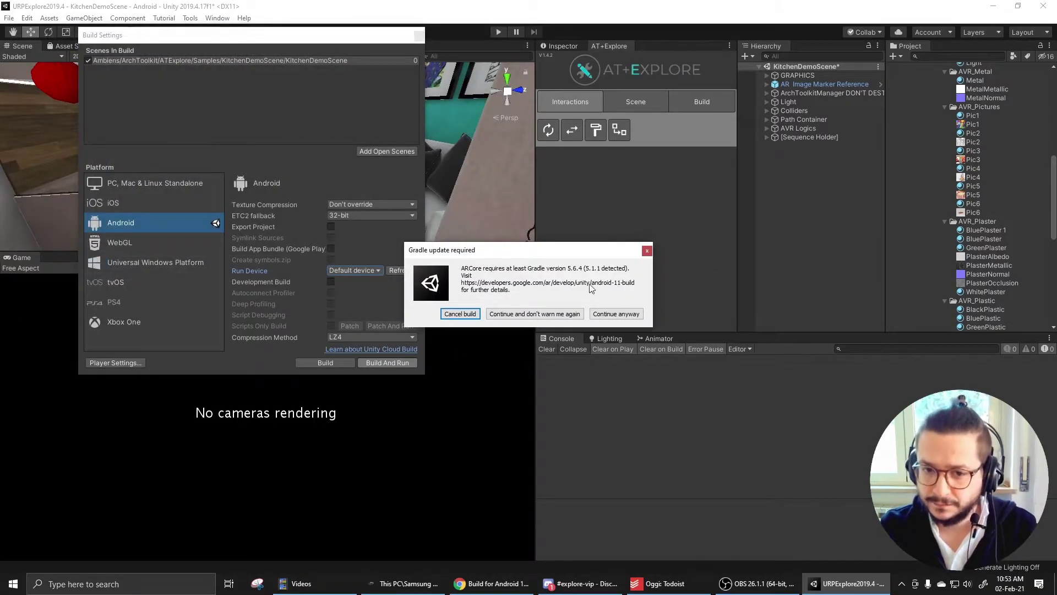
{"action": "left_click_drag", "start_coordinate": [477, 251], "coordinate": [455, 225]}
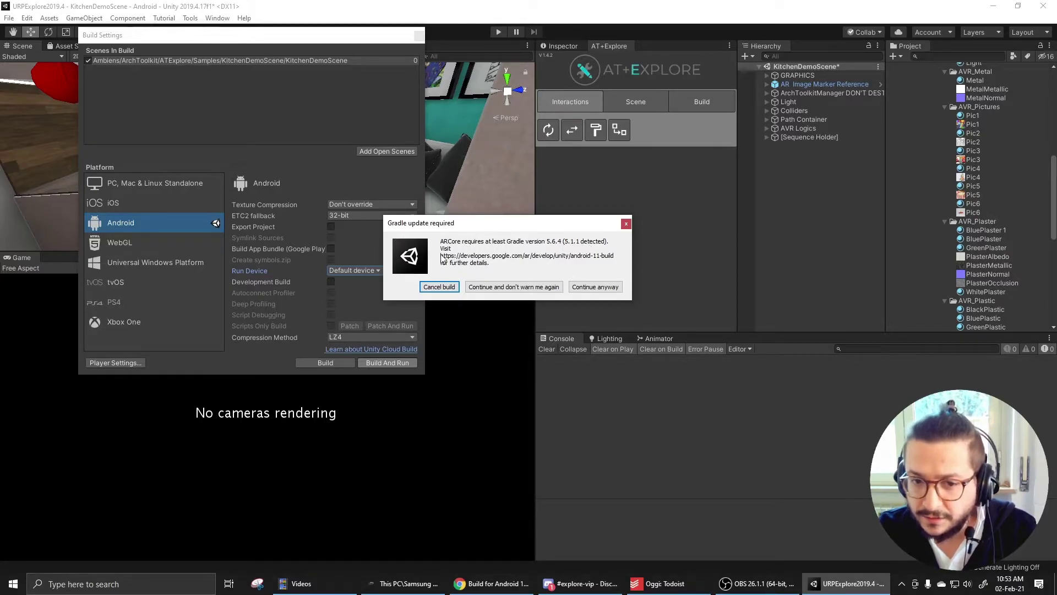
{"action": "left_click", "coordinate": [446, 287]}
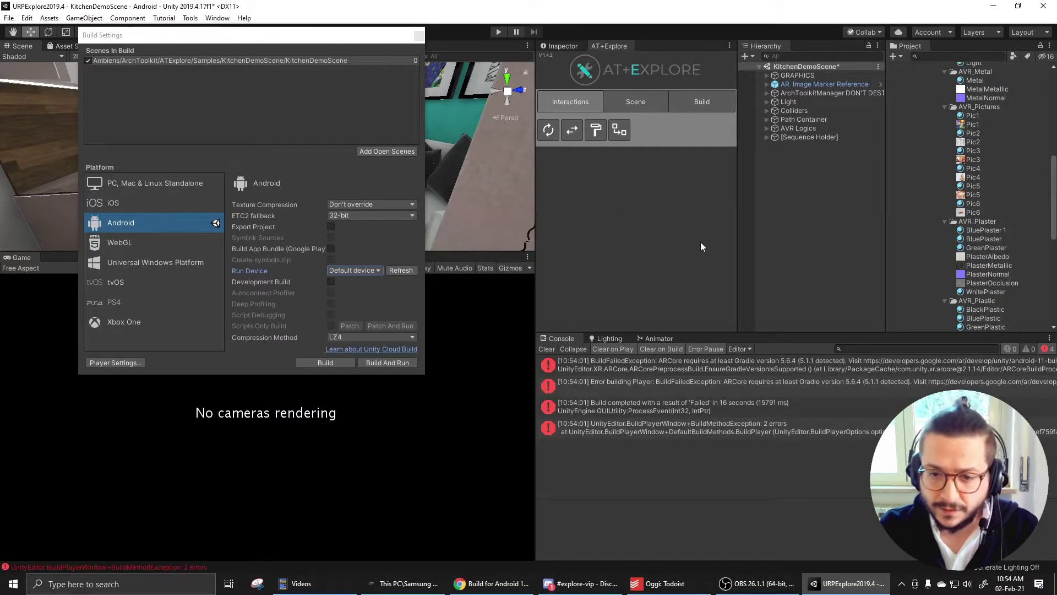
Step: Read the error requiring Gradle 5.6.4 for ARCore, clear the Console, and reposition Build Settings
{"action": "left_click", "coordinate": [761, 362]}
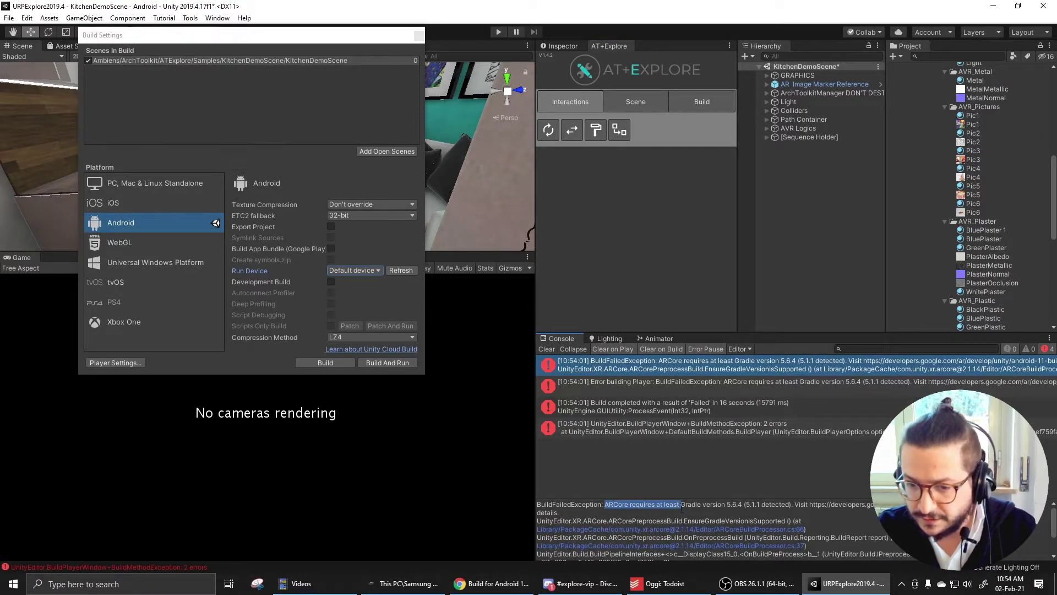
{"action": "left_click", "coordinate": [664, 505]}
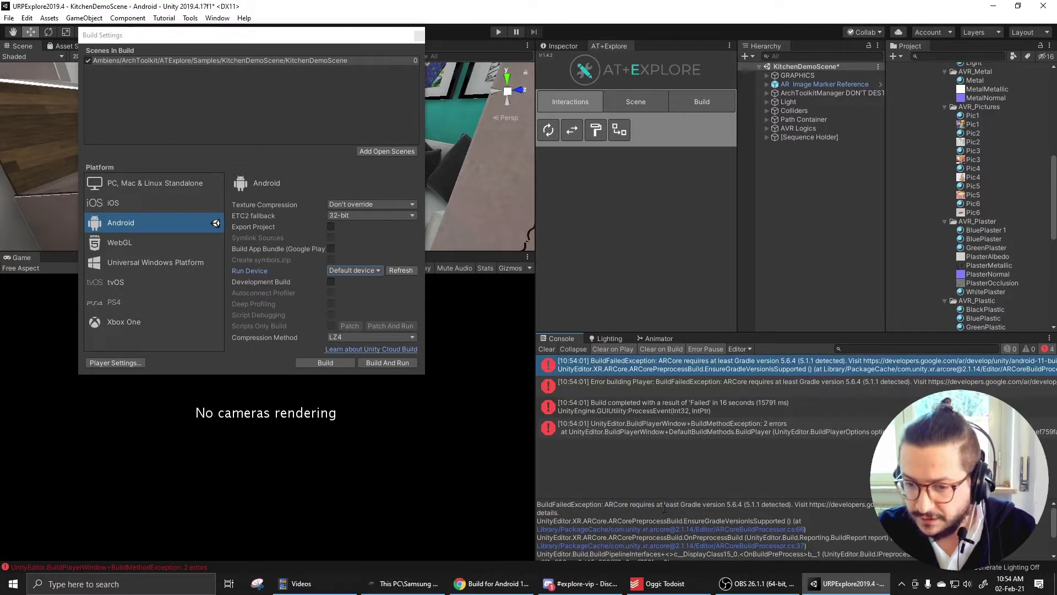
{"action": "left_click", "coordinate": [730, 505]}
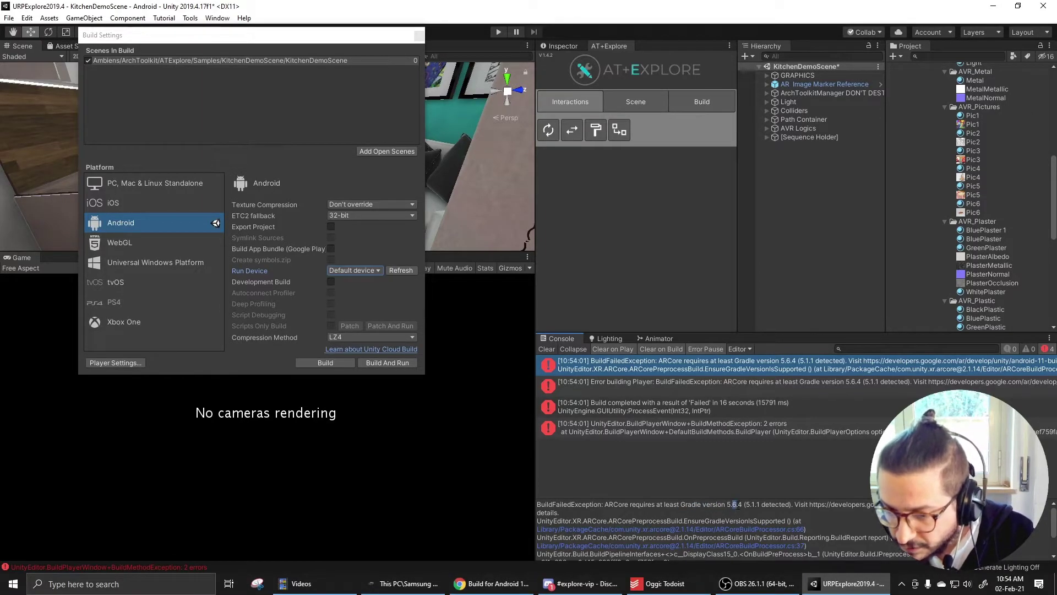
{"action": "left_click", "coordinate": [741, 503]}
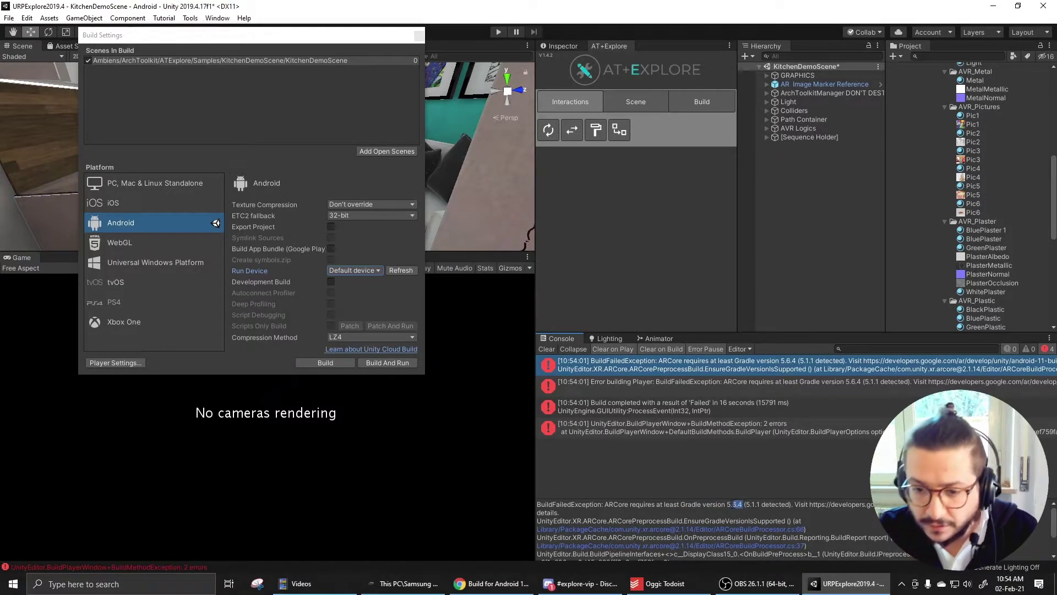
{"action": "left_click", "coordinate": [661, 284]}
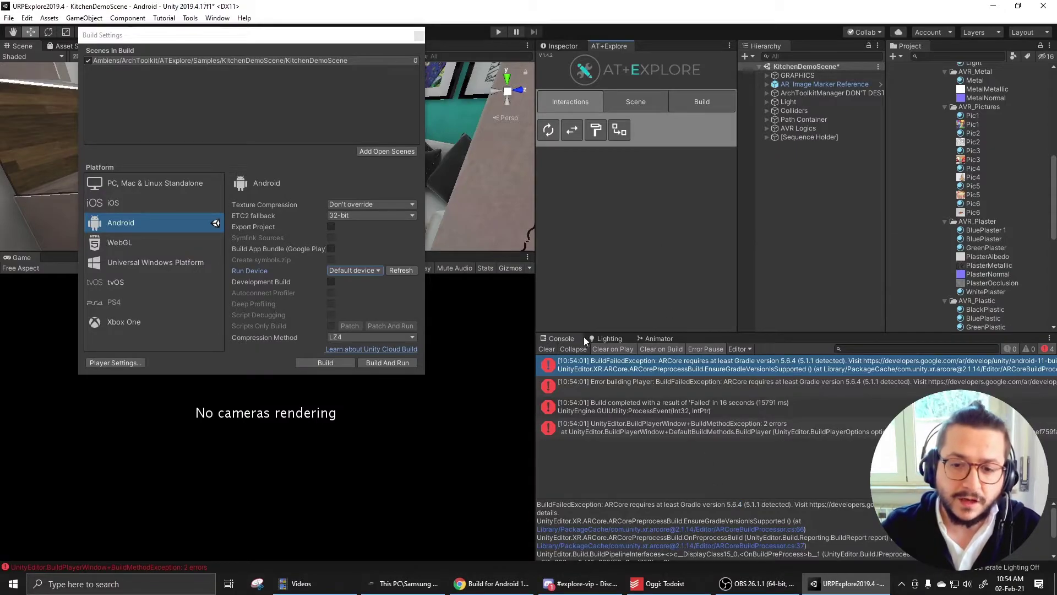
{"action": "left_click", "coordinate": [547, 349]}
{"action": "left_click_drag", "start_coordinate": [299, 36], "coordinate": [373, 47]}
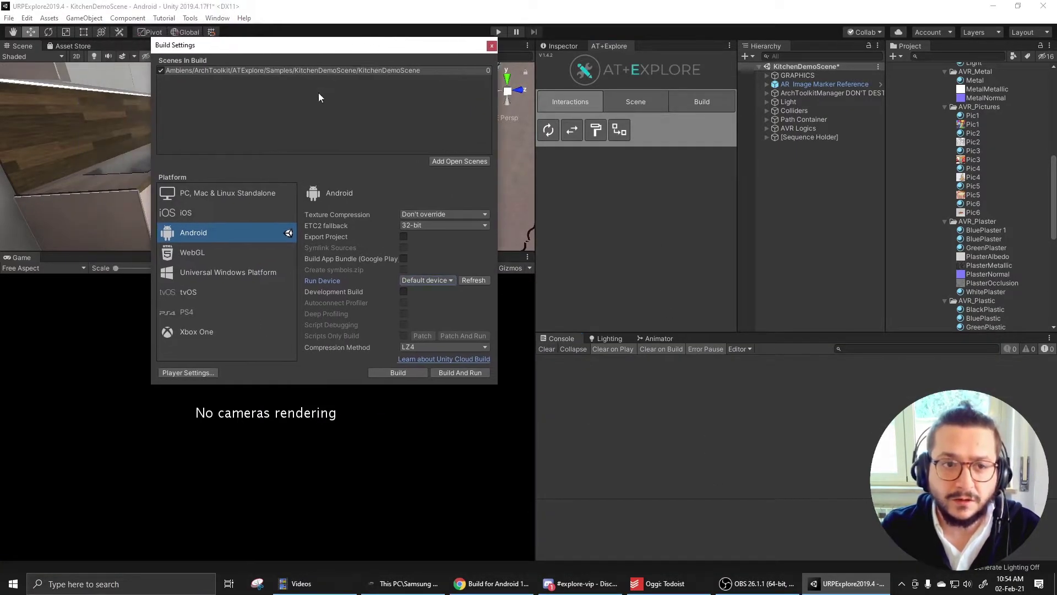
{"action": "left_click", "coordinate": [210, 8]}
{"action": "left_click_drag", "start_coordinate": [275, 50], "coordinate": [243, 43]}
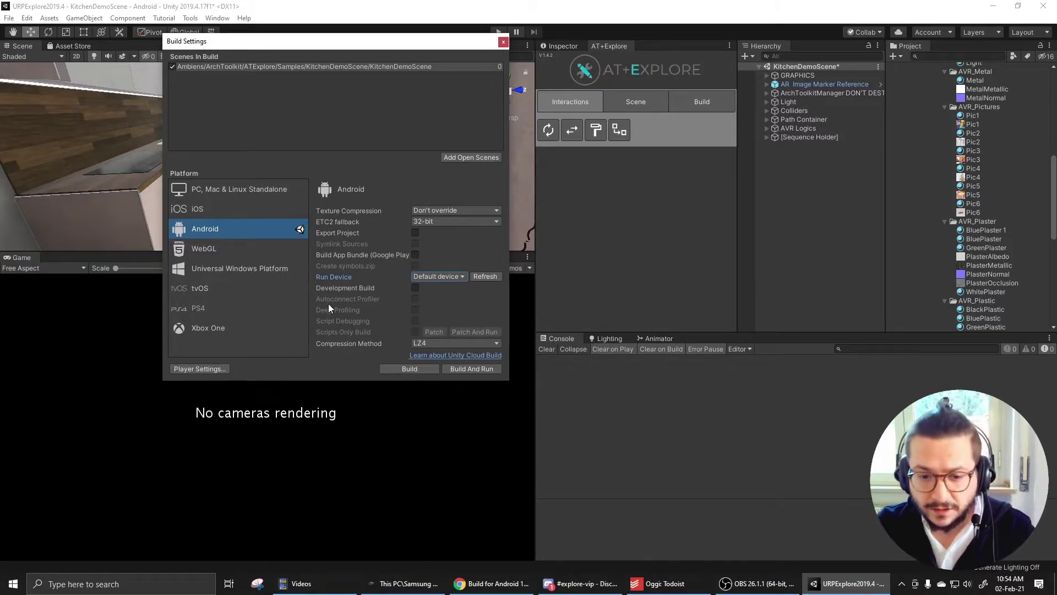
Step: Open the Gradle build tool link from the ARCore Android 11 build guide in Chrome
{"action": "left_click", "coordinate": [480, 585]}
{"action": "scroll", "coordinate": [710, 248], "scroll_direction": "down", "scroll_amount": 4}
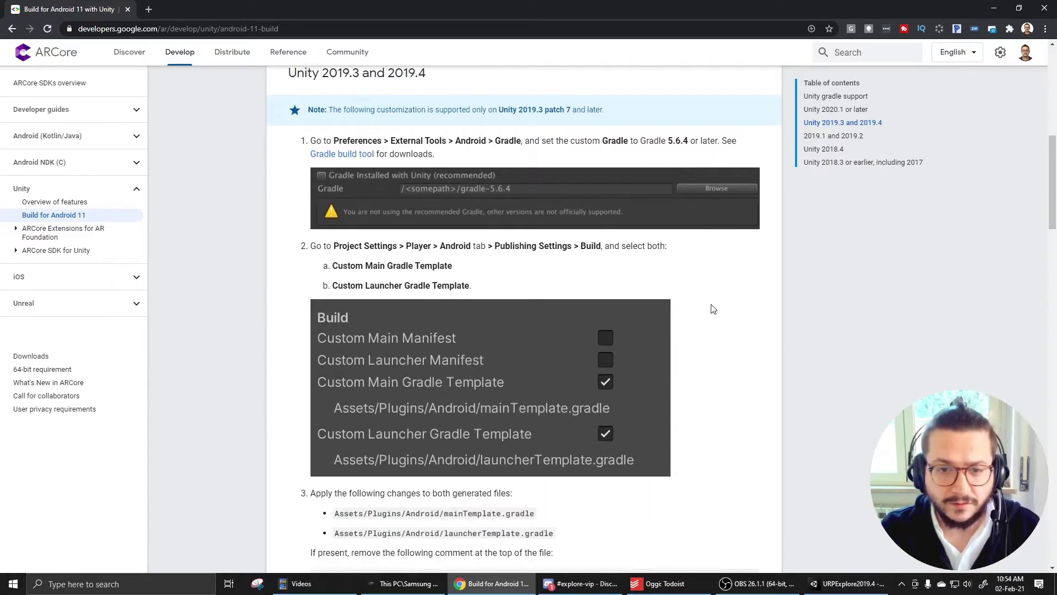
{"action": "scroll", "coordinate": [695, 283], "scroll_direction": "up", "scroll_amount": 3}
{"action": "left_click", "coordinate": [278, 29]}
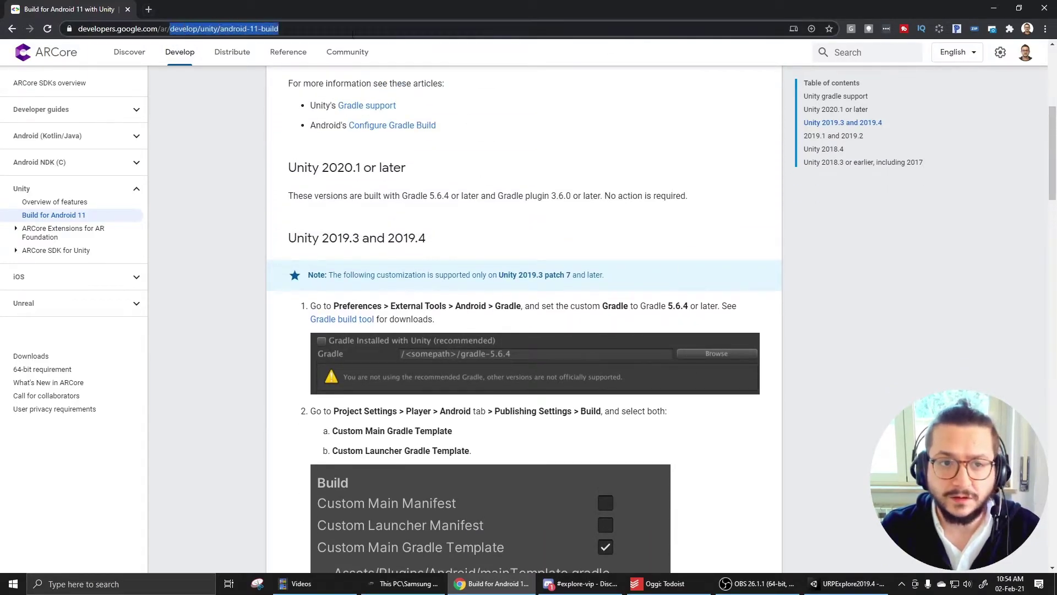
{"action": "left_click", "coordinate": [380, 34]}
{"action": "left_click", "coordinate": [513, 308]}
{"action": "scroll", "coordinate": [474, 308], "scroll_direction": "down", "scroll_amount": 2}
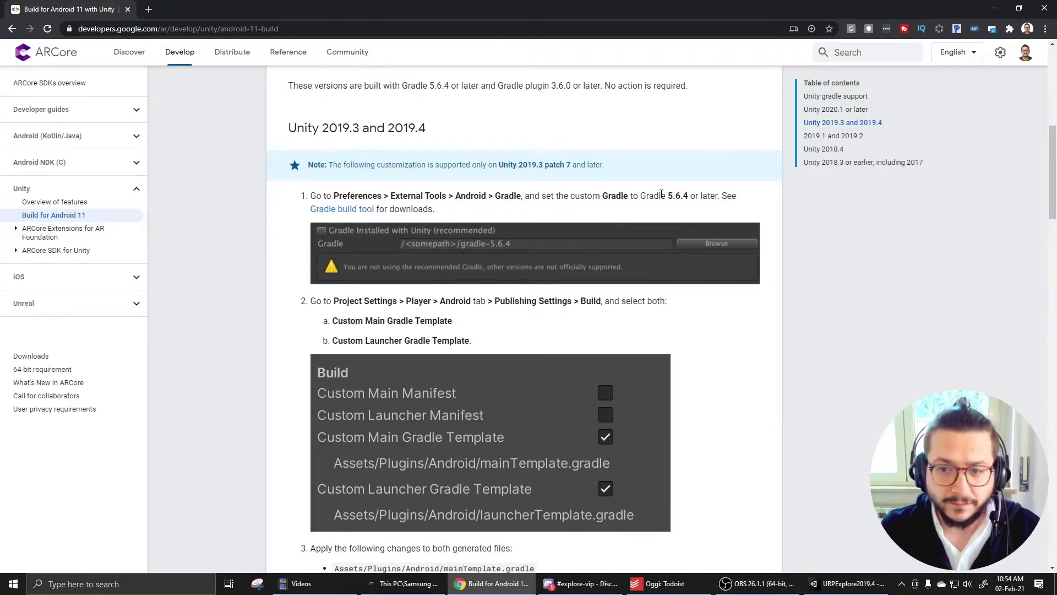
{"action": "left_click", "coordinate": [346, 213], "text": "ctrl"}
Step: Download the v6.8.1 binary-only release (gradle-6.8.1-bin.zip) and open the archive
{"action": "left_click", "coordinate": [207, 8]}
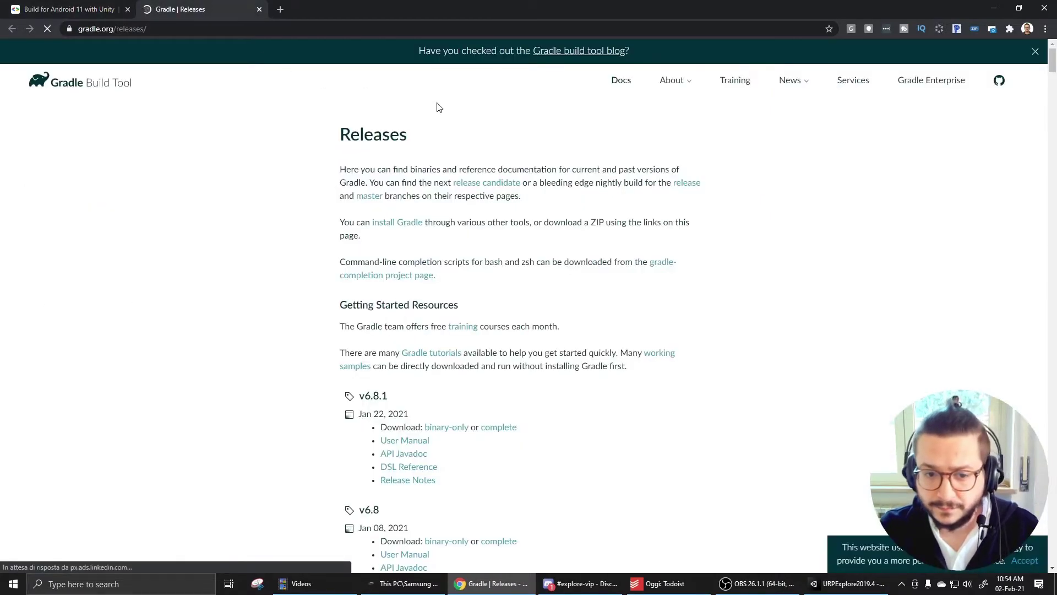
{"action": "scroll", "coordinate": [435, 121], "scroll_direction": "down", "scroll_amount": 4}
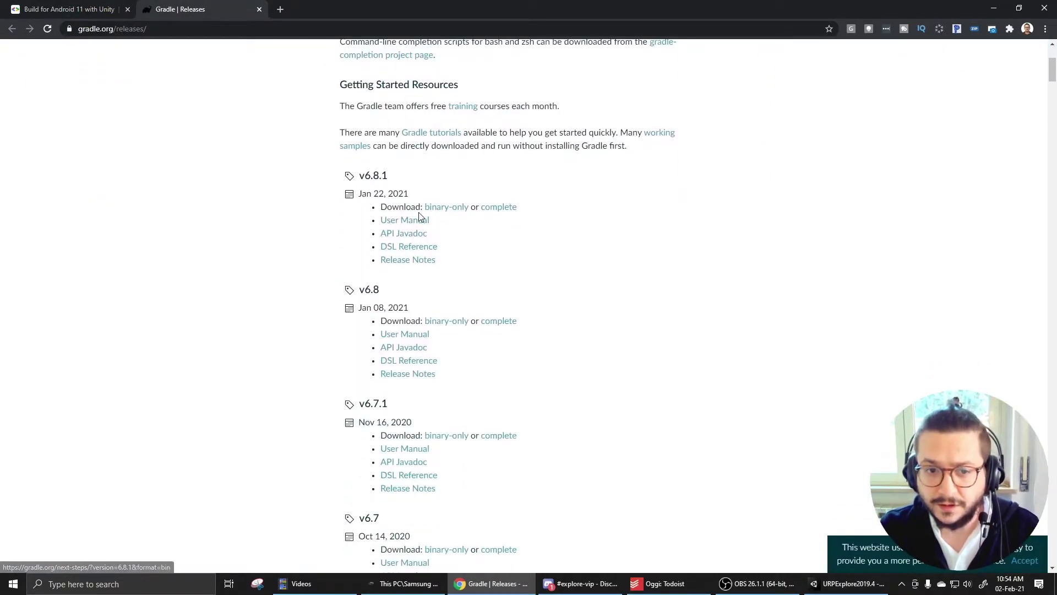
{"action": "left_click", "coordinate": [447, 208]}
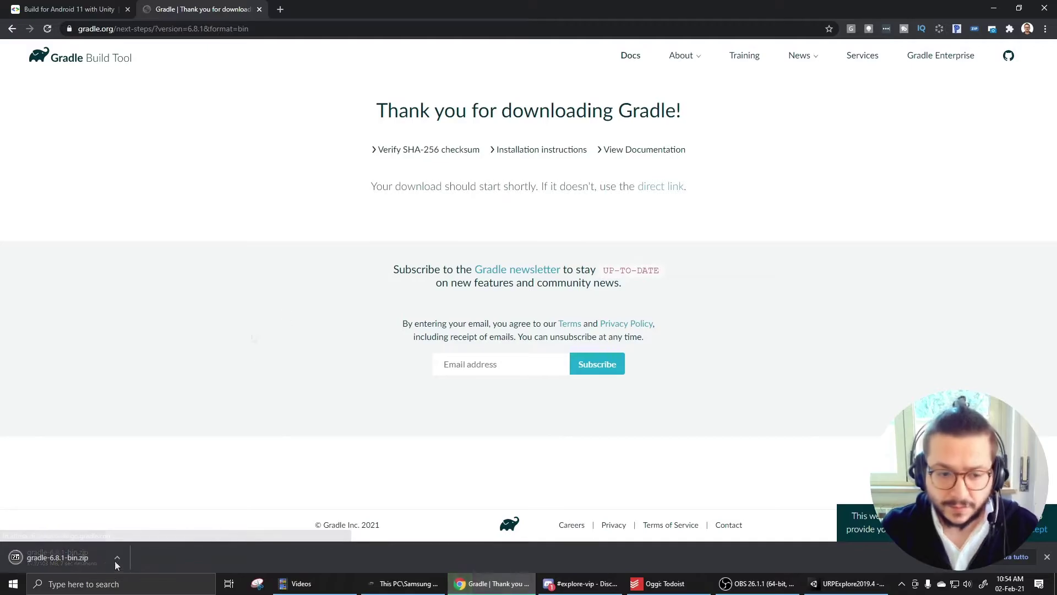
{"action": "left_click", "coordinate": [117, 557]}
Step: Extract the gradle-6.8.1 folder from the downloaded archive into C:\Gradle
{"action": "left_click", "coordinate": [180, 517]}
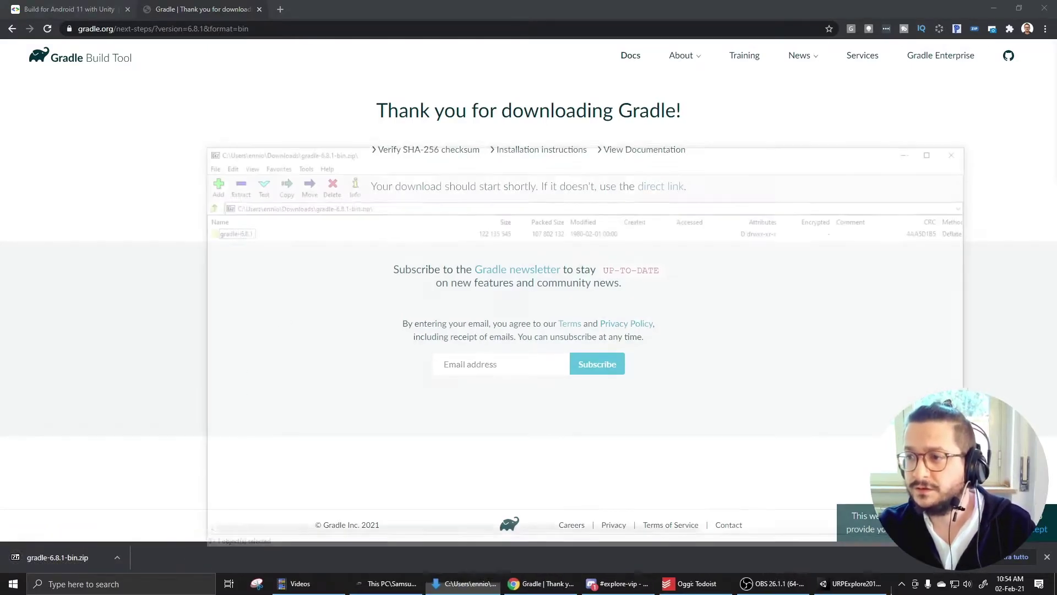
{"action": "left_click", "coordinate": [240, 230]}
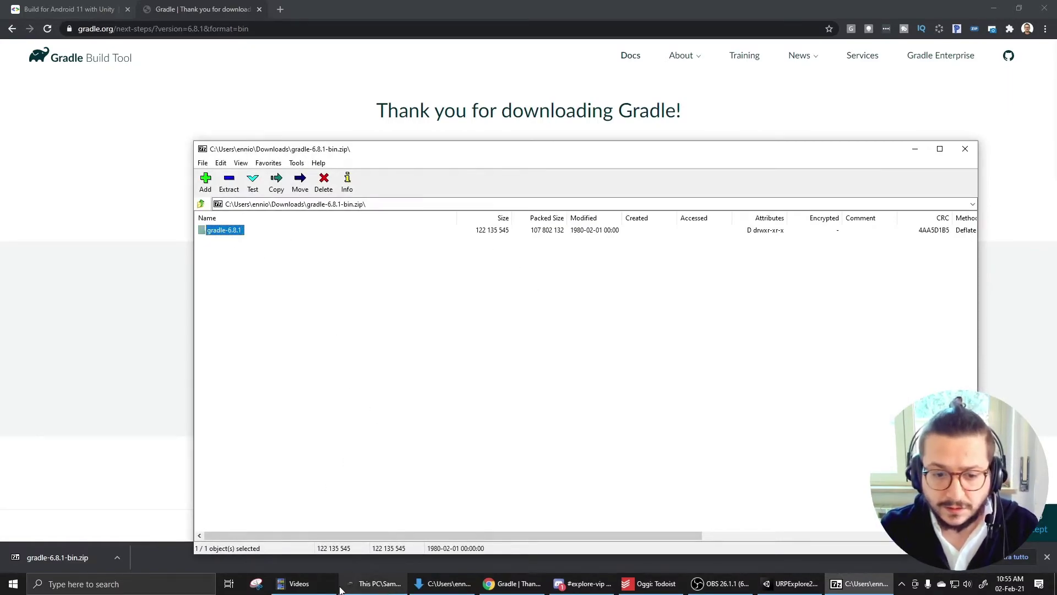
{"action": "left_click", "coordinate": [441, 583]}
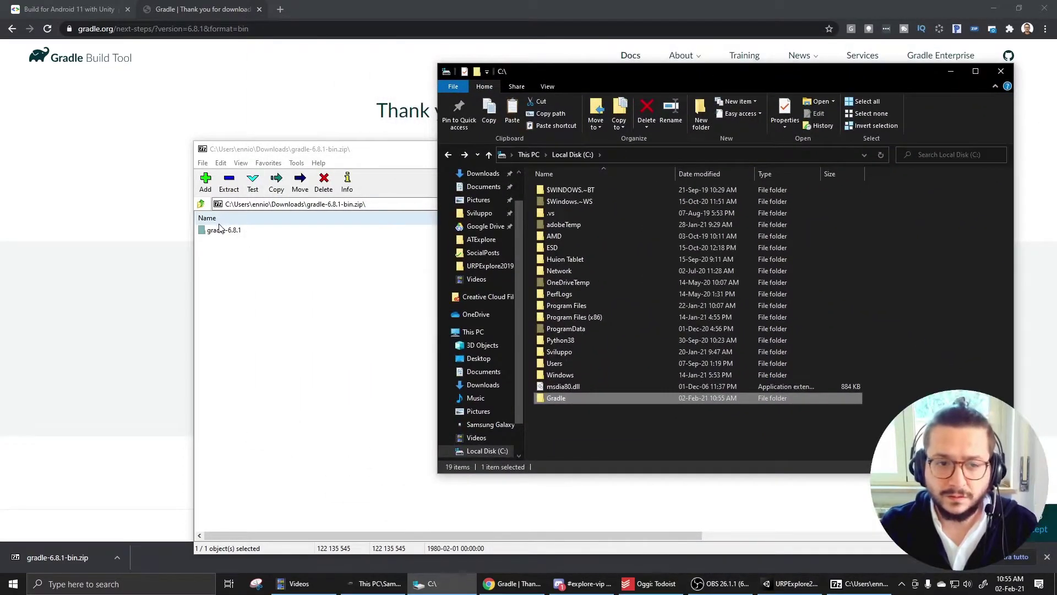
{"action": "left_click", "coordinate": [219, 233]}
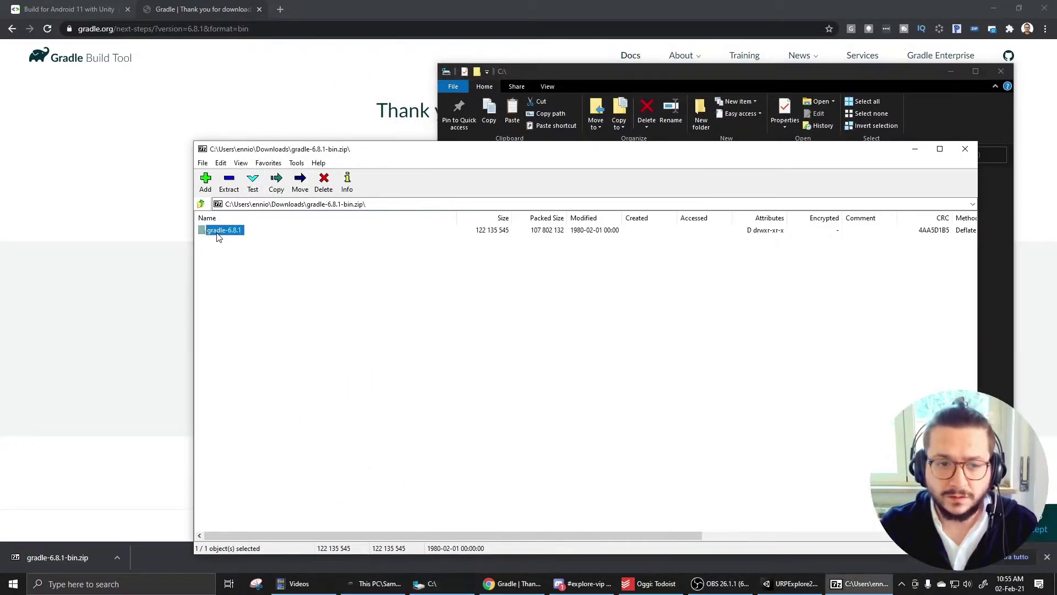
{"action": "left_click", "coordinate": [224, 231]}
{"action": "left_click", "coordinate": [188, 246]}
{"action": "key", "text": "alt+Tab"}
{"action": "key", "text": "alt+Tab"}
{"action": "key", "text": "alt+Tab"}
{"action": "left_click_drag", "start_coordinate": [204, 232], "coordinate": [622, 422]}
{"action": "left_click_drag", "start_coordinate": [558, 398], "coordinate": [558, 397]}
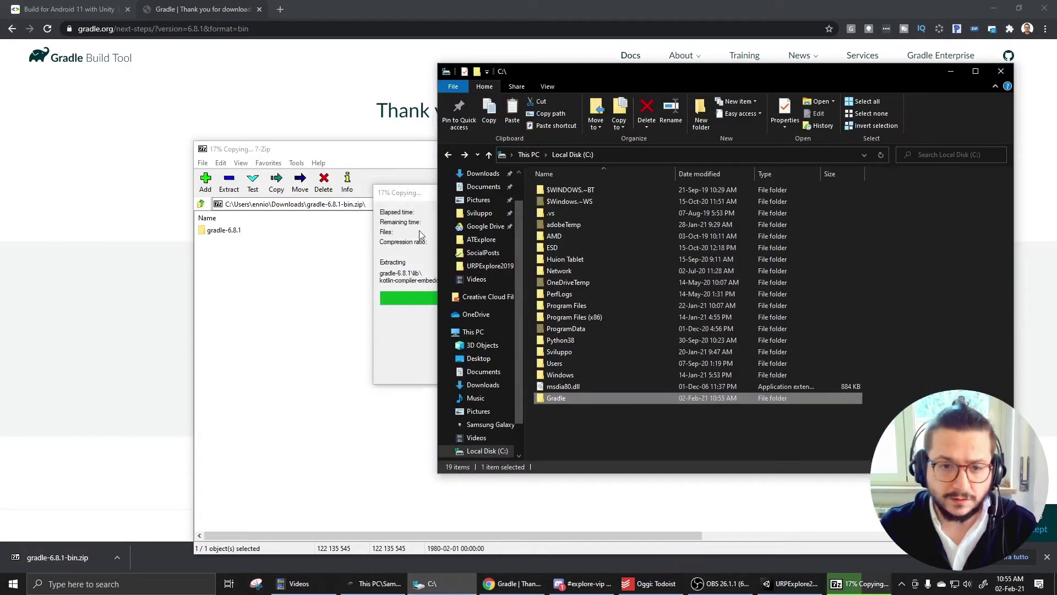
{"action": "left_click", "coordinate": [322, 333]}
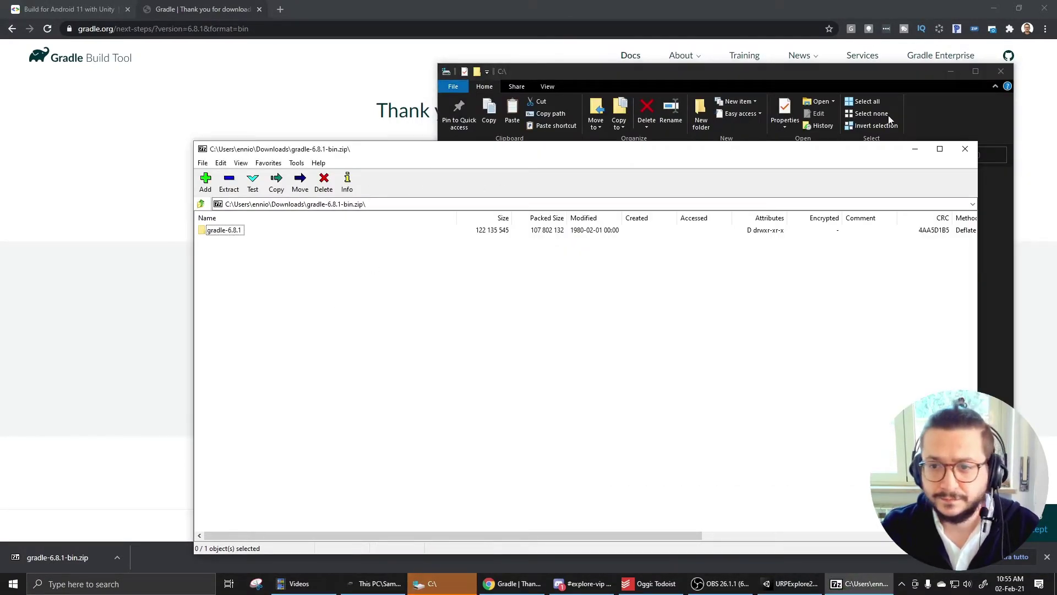
{"action": "left_click", "coordinate": [964, 150]}
Step: Open C:\Gradle\gradle-6.8.1 and copy its folder path from the address bar
{"action": "double_click", "coordinate": [549, 396]}
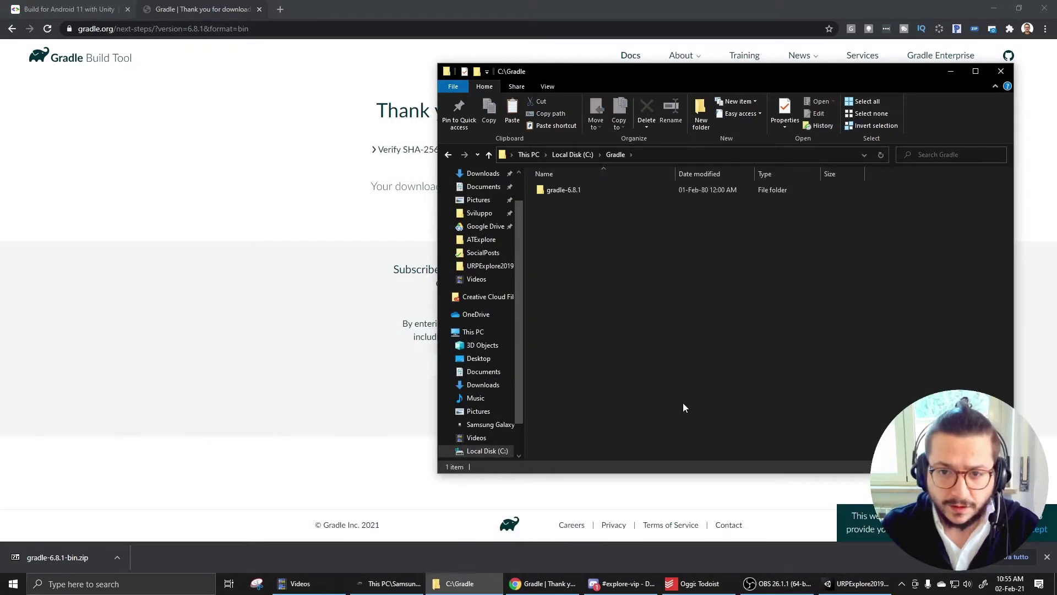
{"action": "double_click", "coordinate": [573, 187]}
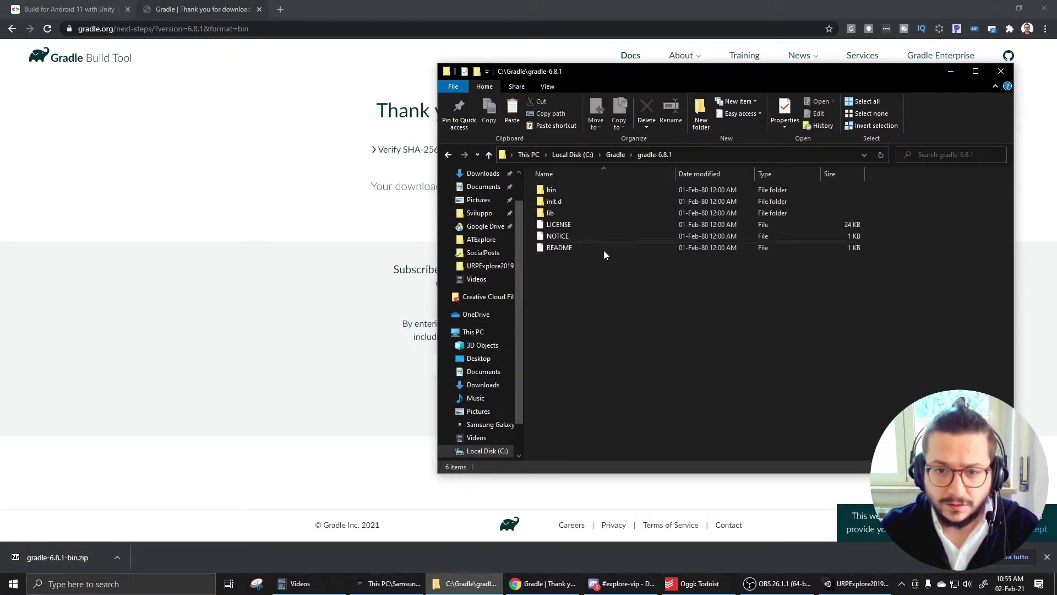
{"action": "left_click", "coordinate": [700, 154]}
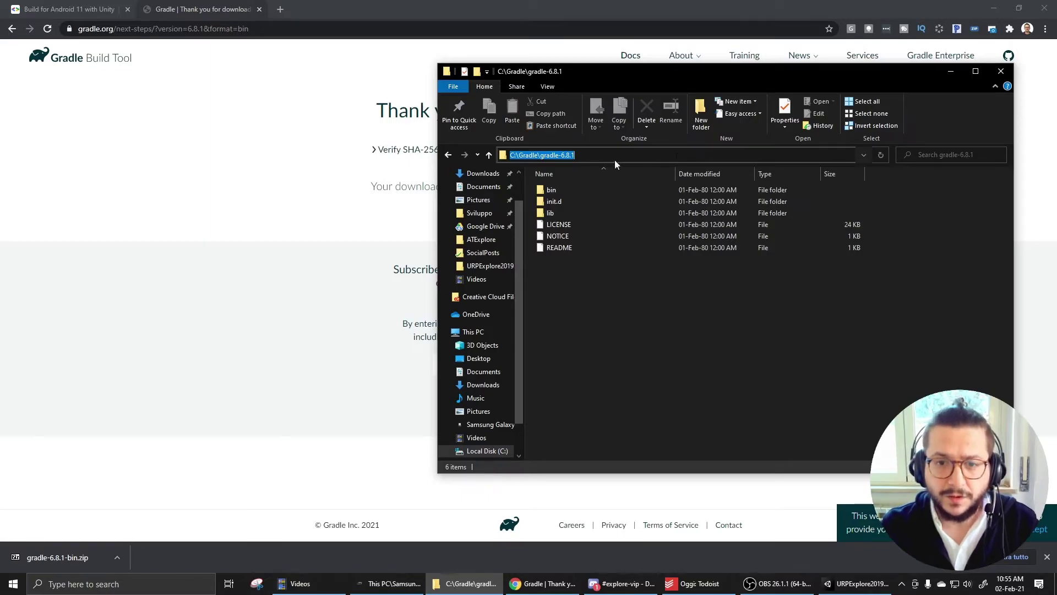
{"action": "right_click", "coordinate": [558, 156]}
{"action": "left_click", "coordinate": [484, 192]}
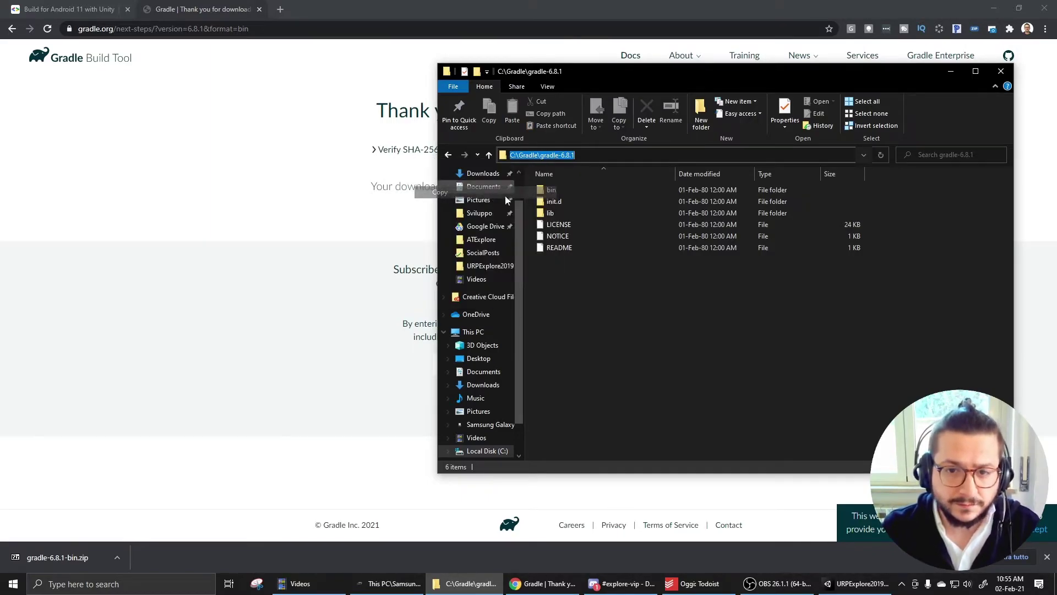
{"action": "left_click", "coordinate": [630, 366]}
Step: Return to the Unity project and close the Build Settings window
{"action": "left_click", "coordinate": [66, 9]}
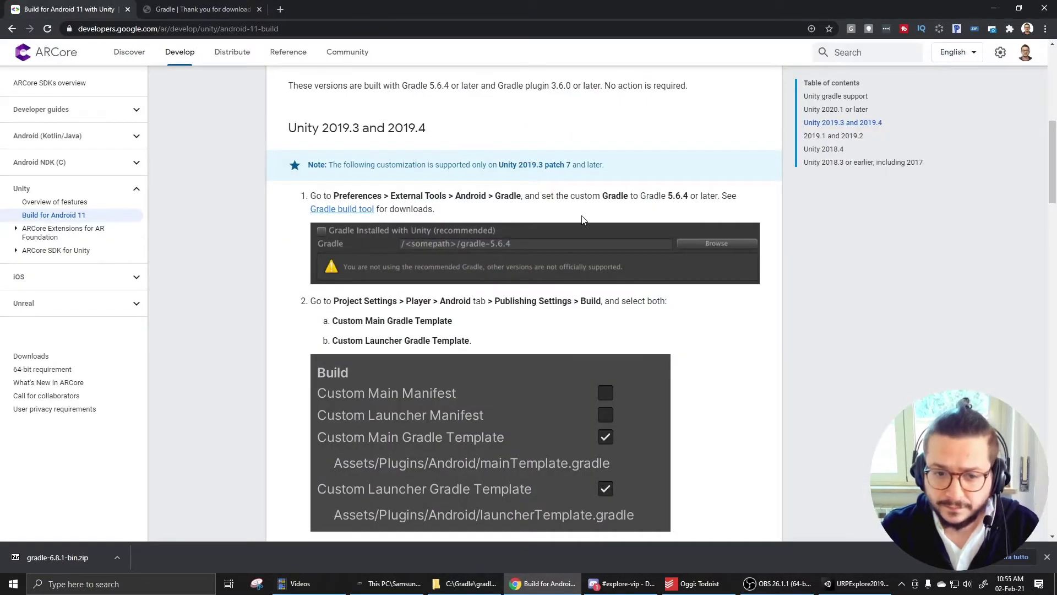
{"action": "scroll", "coordinate": [603, 217], "scroll_direction": "down", "scroll_amount": 2}
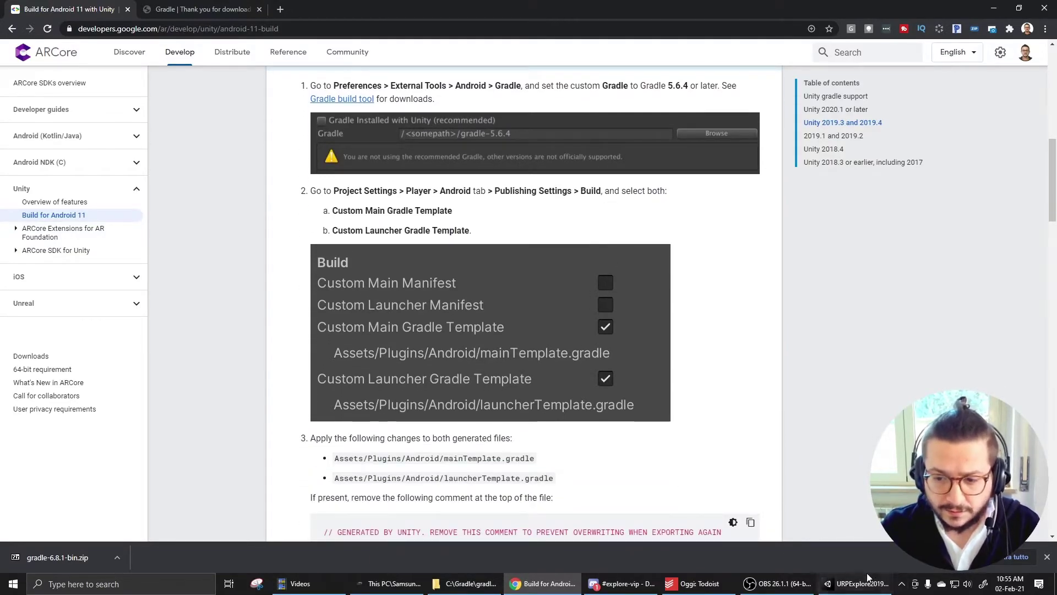
{"action": "left_click", "coordinate": [850, 583]}
{"action": "left_click", "coordinate": [503, 42]}
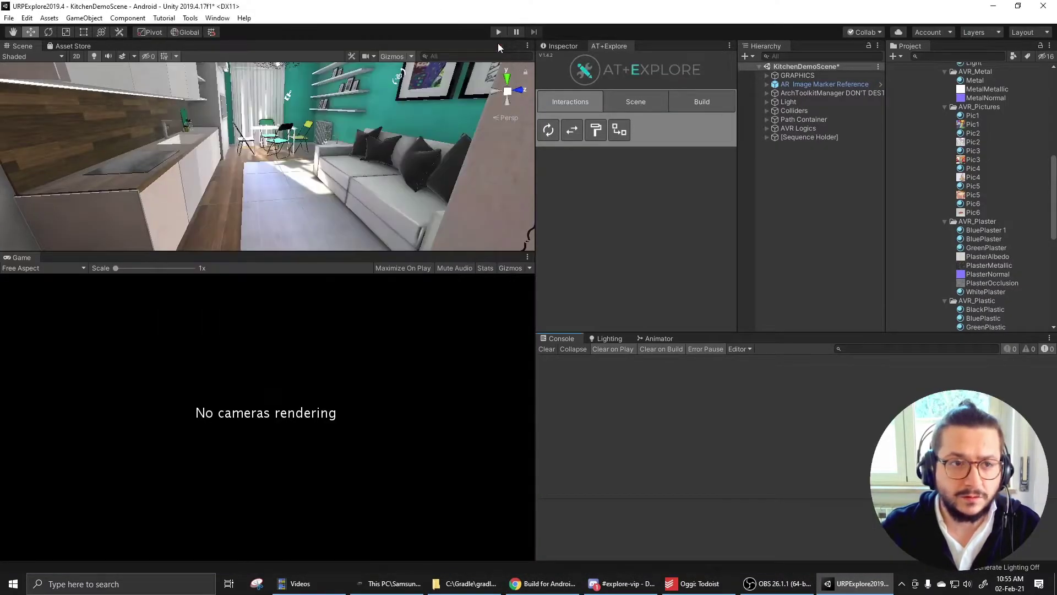
Step: In Preferences > External Tools, untick bundled Gradle and set the Gradle path to C:\Gradle\gradle-6.8.1
{"action": "left_click", "coordinate": [27, 18]}
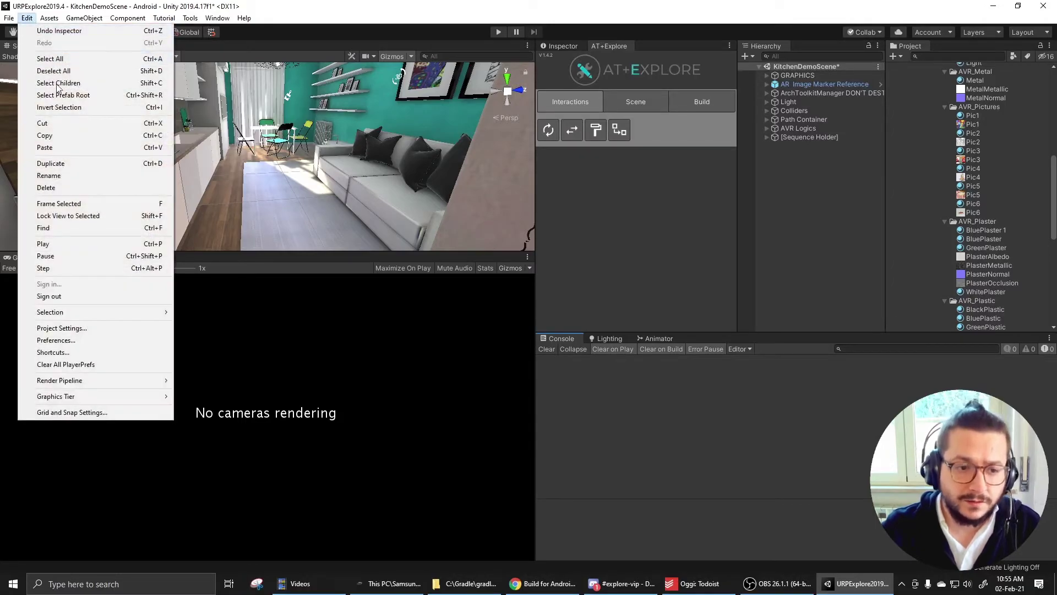
{"action": "left_click", "coordinate": [113, 339]}
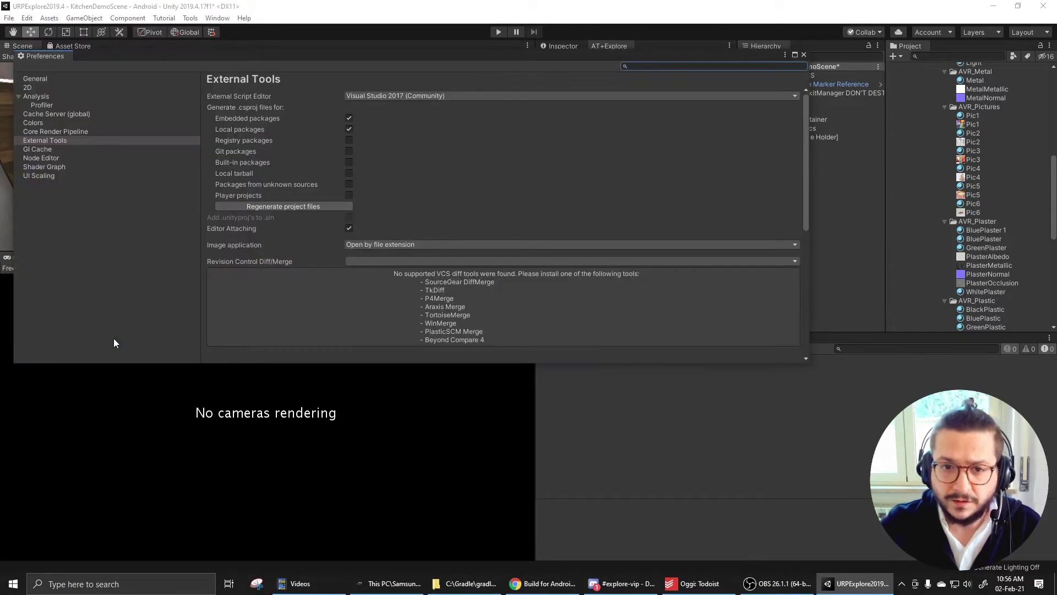
{"action": "left_click", "coordinate": [65, 141]}
{"action": "scroll", "coordinate": [295, 156], "scroll_direction": "down", "scroll_amount": 10}
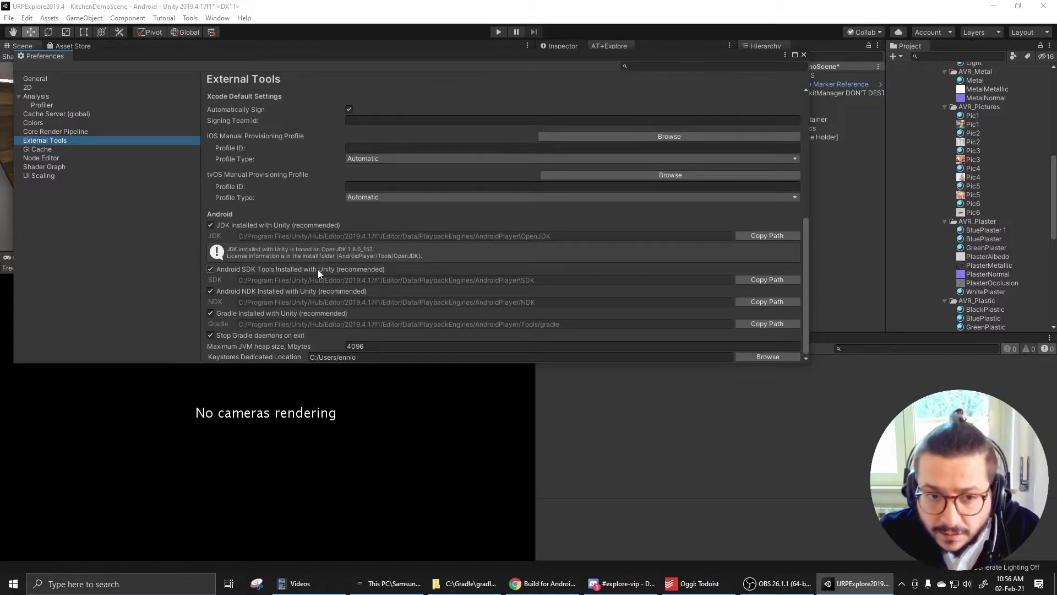
{"action": "left_click", "coordinate": [211, 314]}
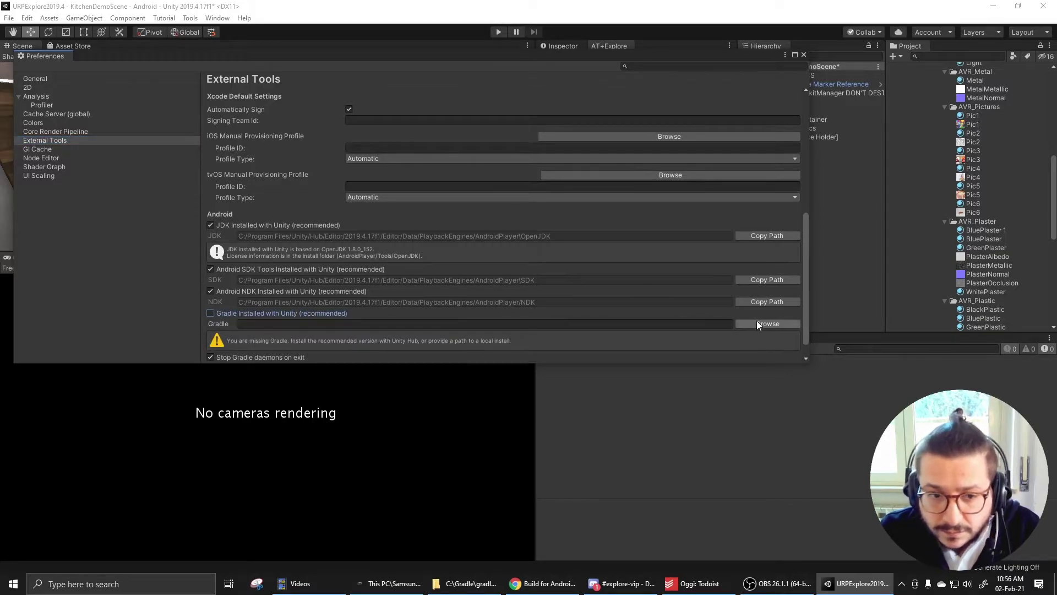
{"action": "left_click", "coordinate": [695, 324]}
{"action": "key", "text": "ctrl+v"}
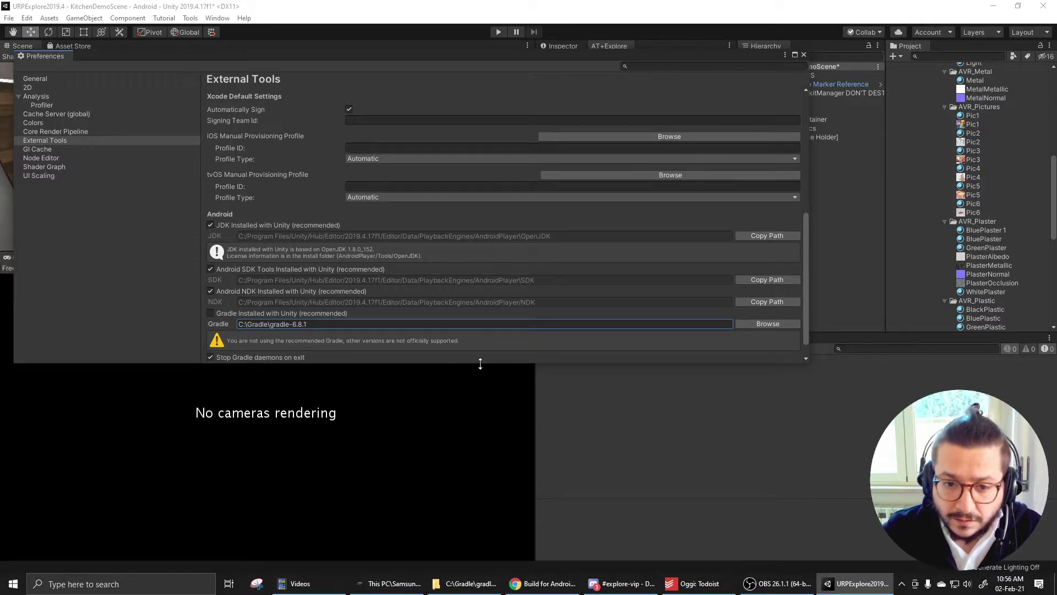
{"action": "left_click_drag", "start_coordinate": [480, 362], "coordinate": [480, 454]}
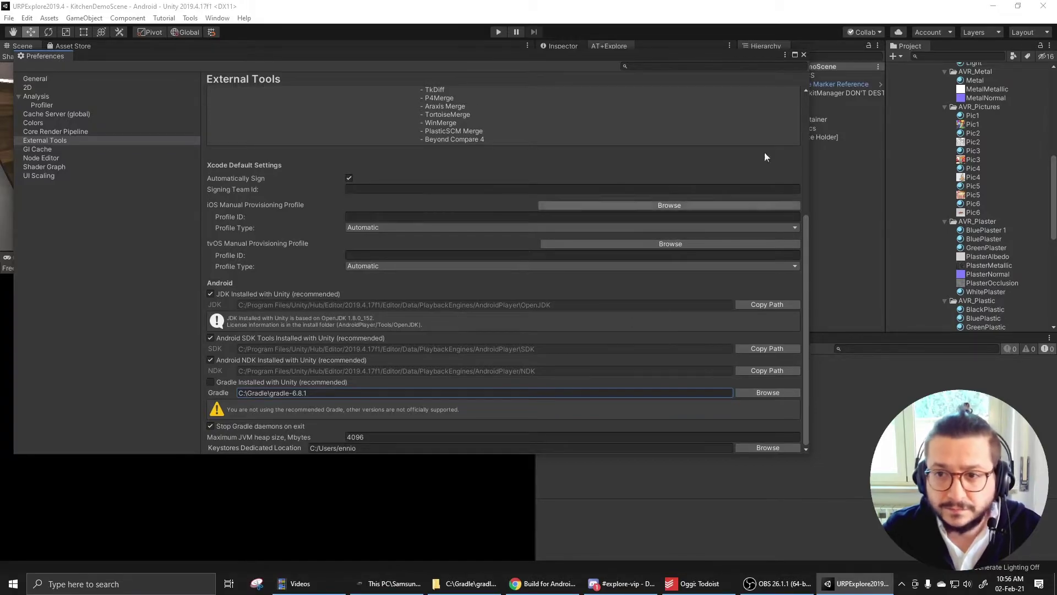
{"action": "left_click", "coordinate": [803, 55]}
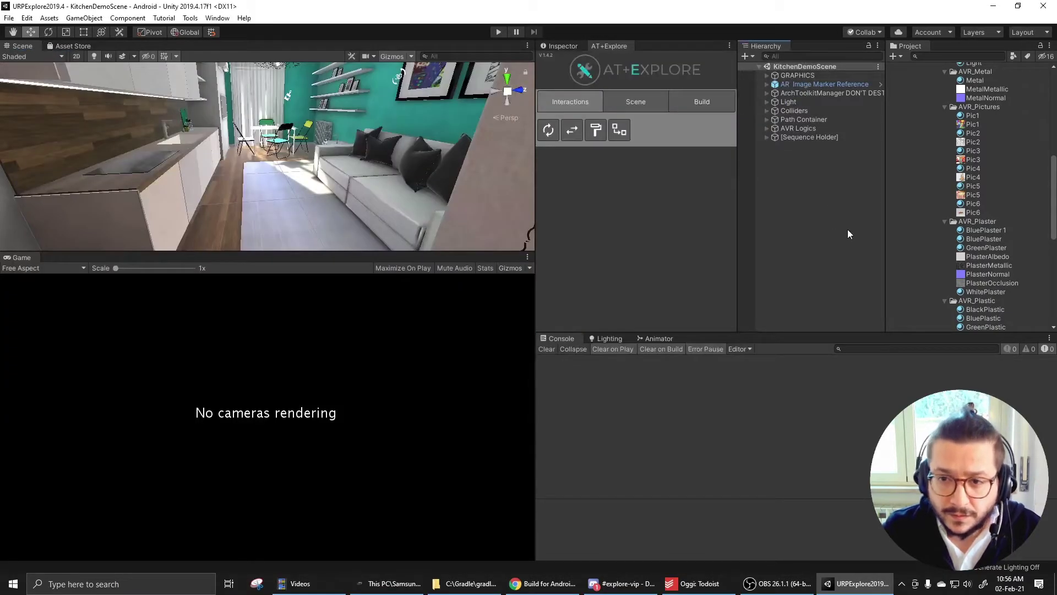
Step: Read step 2 of the ARCore Android 11 build guide in Chrome
{"action": "left_click", "coordinate": [544, 583]}
{"action": "scroll", "coordinate": [524, 186], "scroll_direction": "down", "scroll_amount": 1}
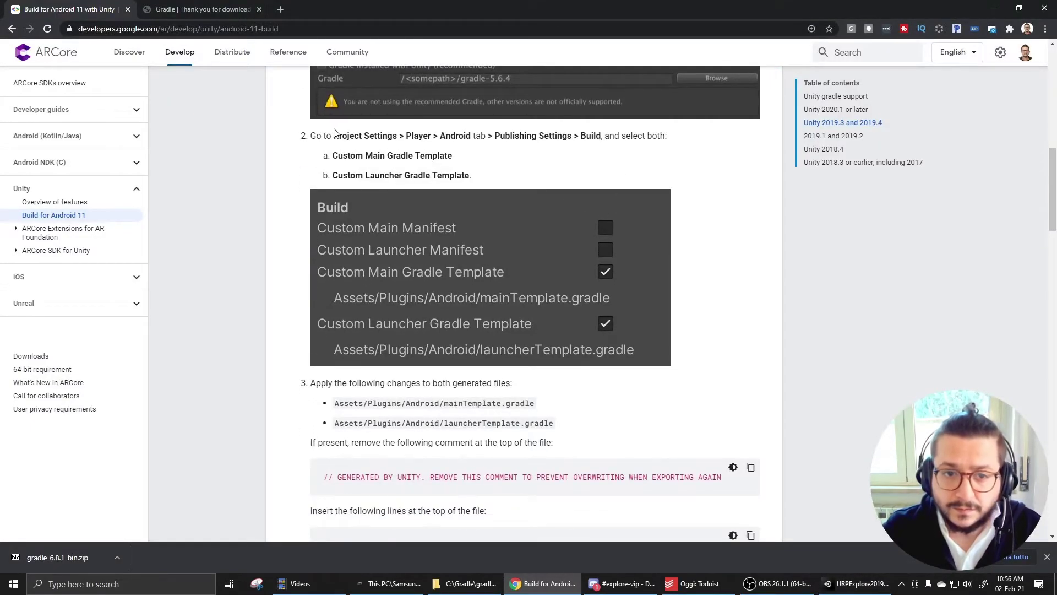
{"action": "left_click_drag", "start_coordinate": [335, 136], "coordinate": [654, 151]}
{"action": "left_click", "coordinate": [592, 168]}
{"action": "key", "text": "alt+Tab"}
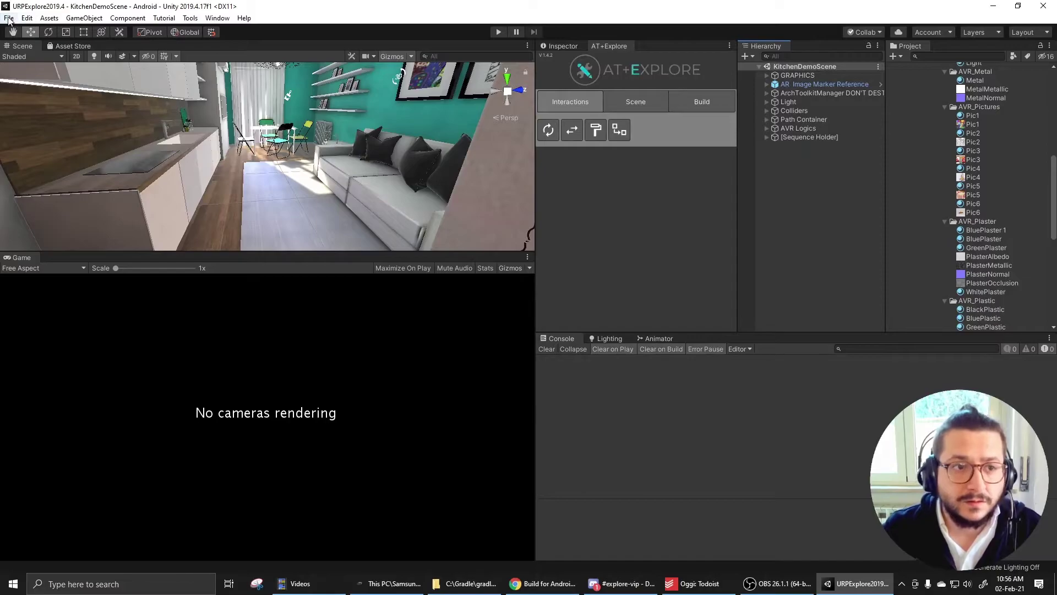
Step: Enable Custom Main and Custom Launcher Gradle Templates in Android Publishing Settings
{"action": "left_click", "coordinate": [9, 18]}
{"action": "left_click", "coordinate": [63, 129]}
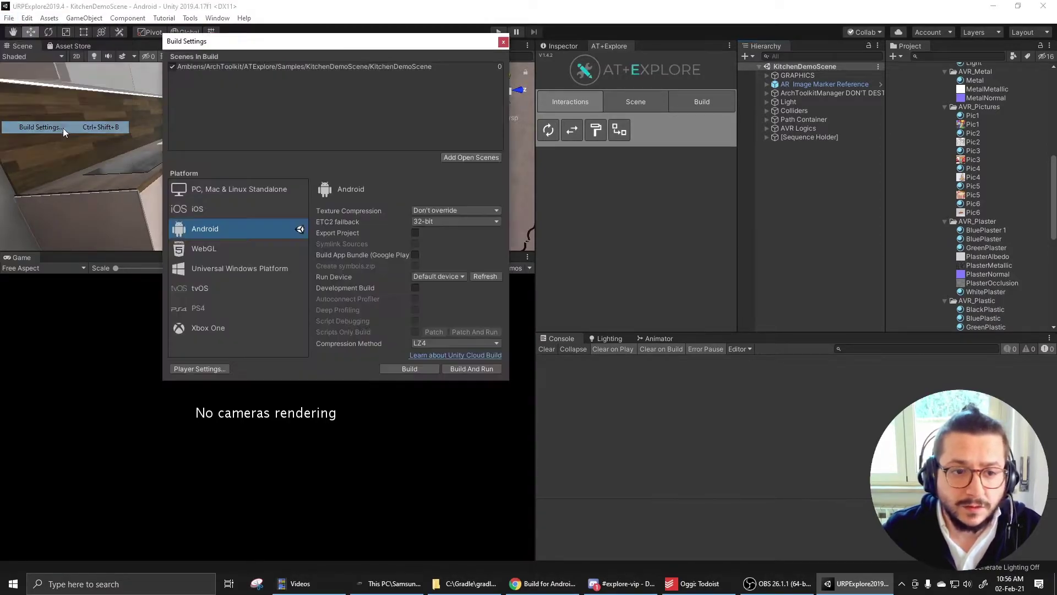
{"action": "left_click", "coordinate": [197, 369]}
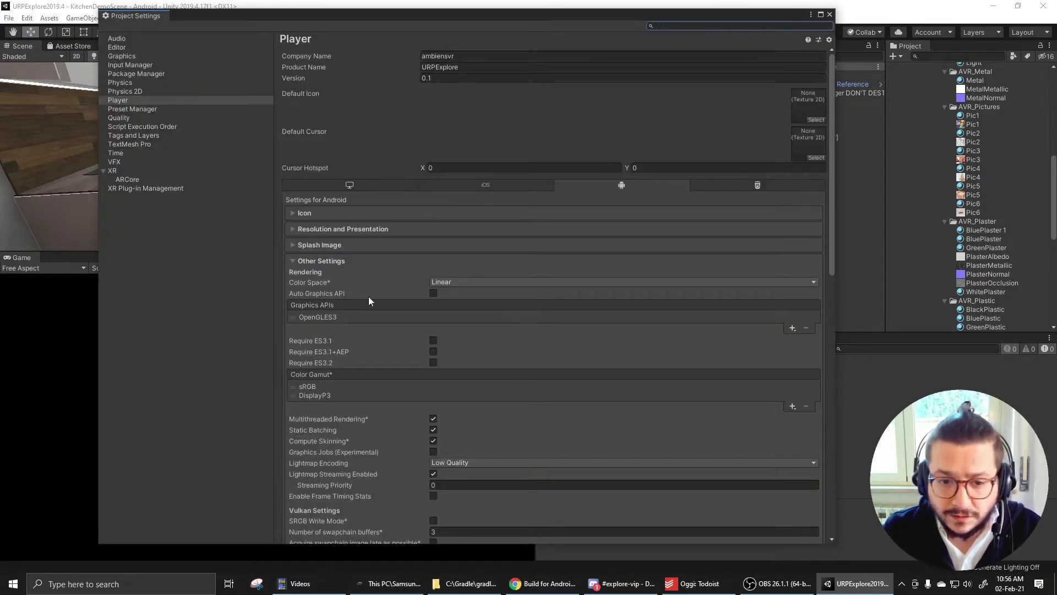
{"action": "scroll", "coordinate": [361, 306], "scroll_direction": "down", "scroll_amount": 15}
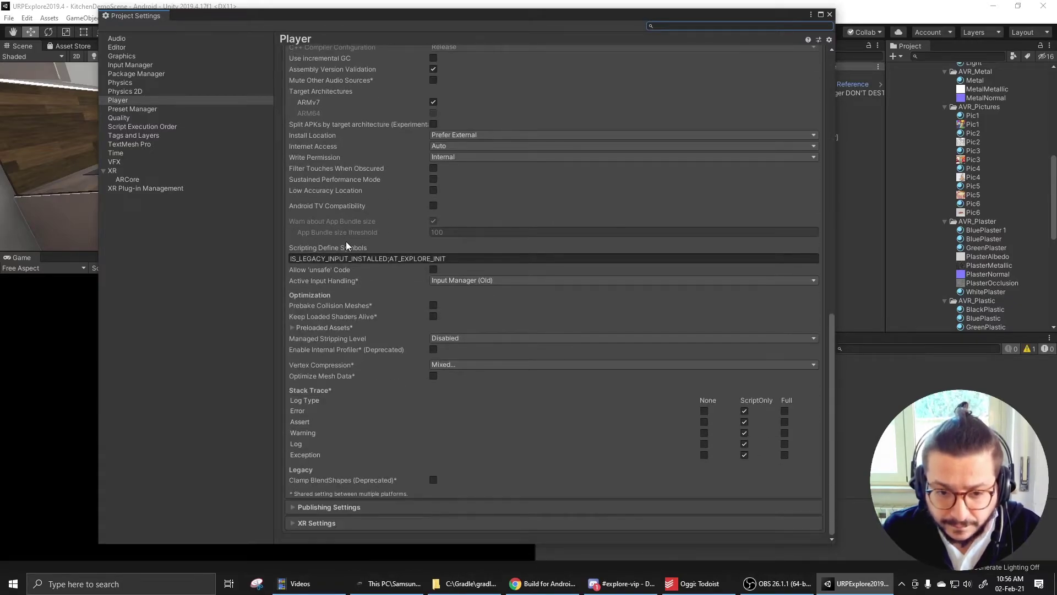
{"action": "left_click", "coordinate": [293, 507]}
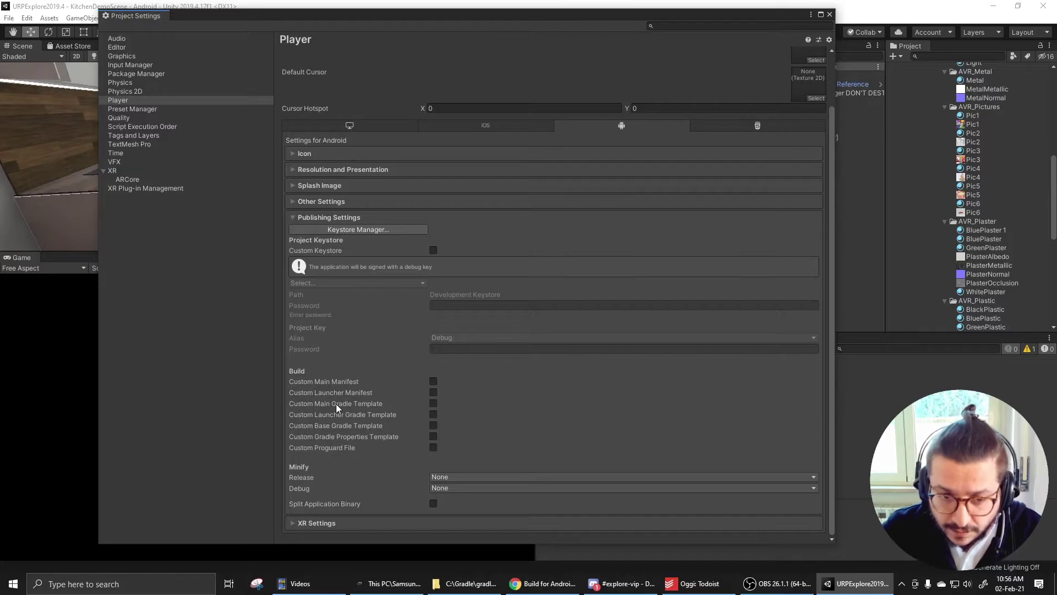
{"action": "key", "text": "alt+Tab"}
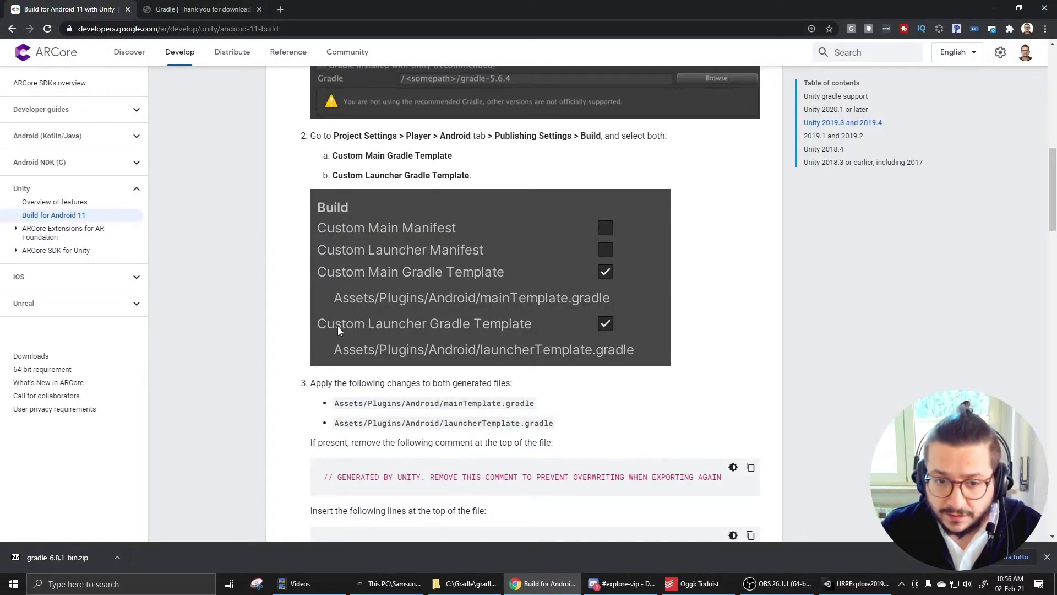
{"action": "key", "text": "alt+Tab"}
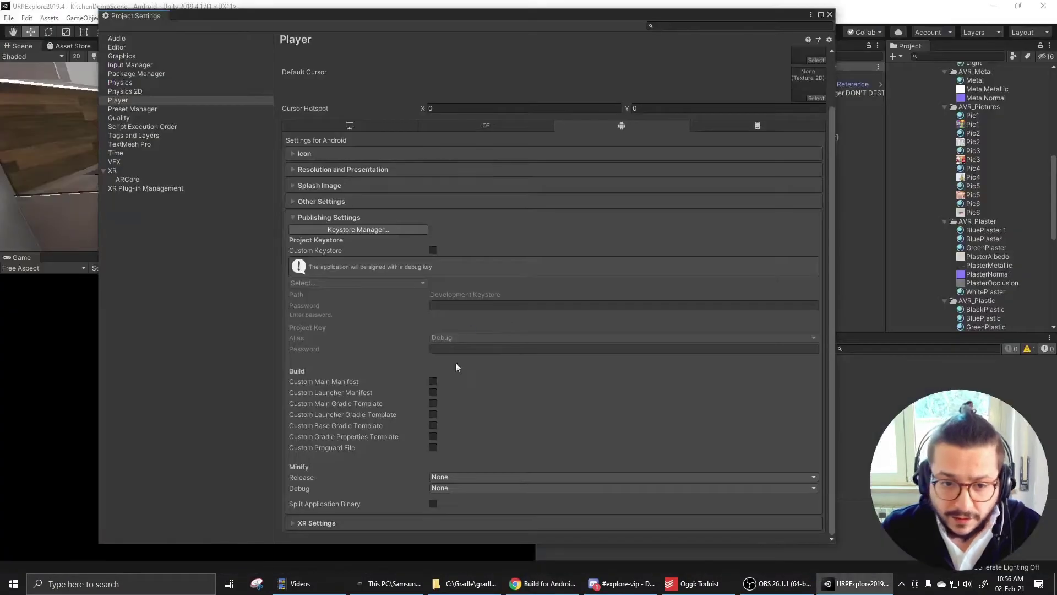
{"action": "left_click", "coordinate": [435, 404]}
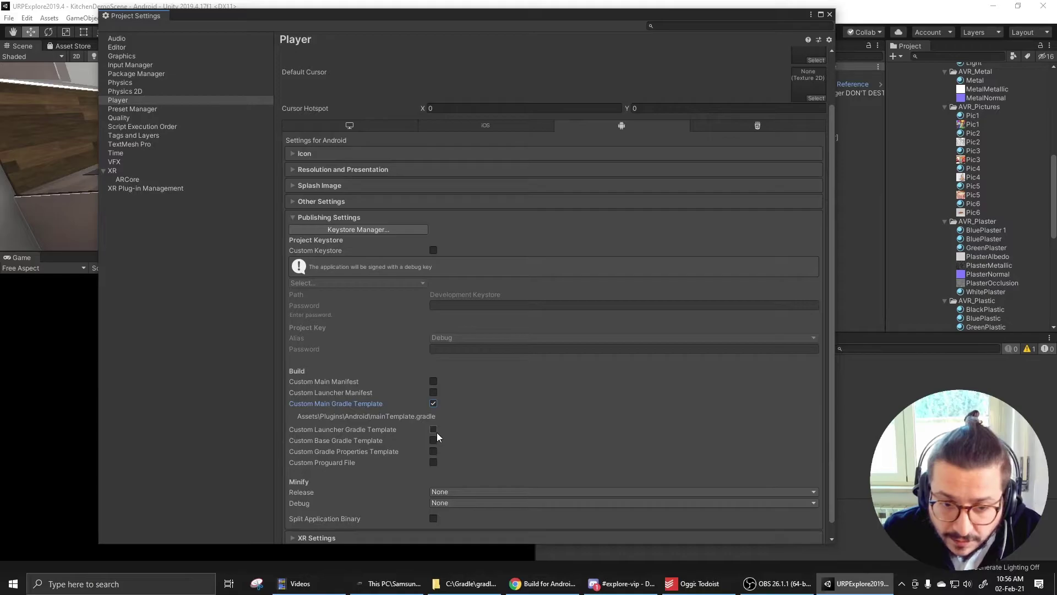
{"action": "left_click", "coordinate": [434, 430]}
{"action": "scroll", "coordinate": [521, 403], "scroll_direction": "down", "scroll_amount": 1}
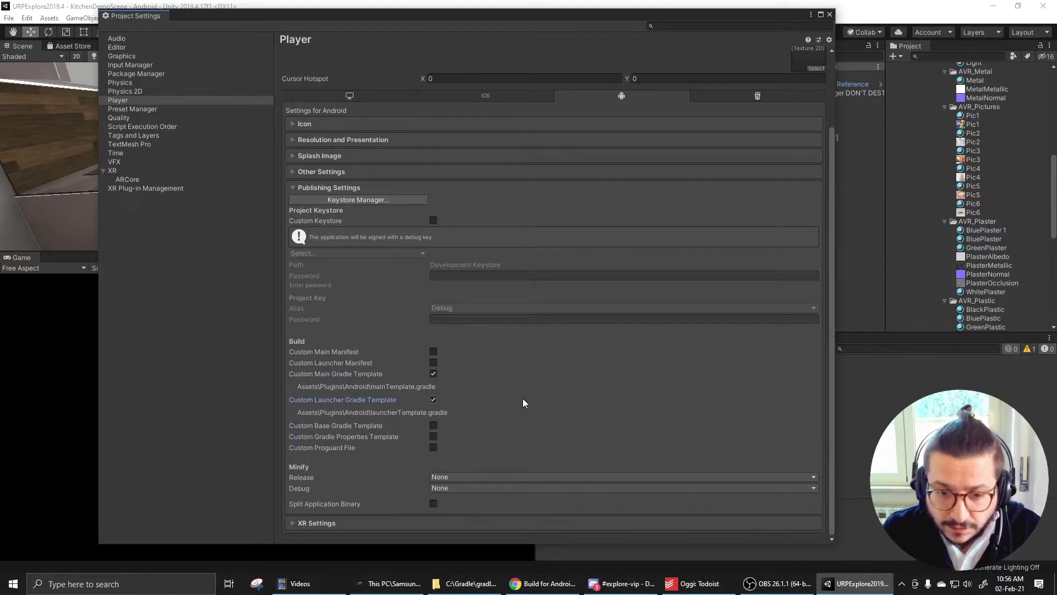
{"action": "left_click", "coordinate": [830, 14]}
Step: Review the guide's step 3: the launcherTemplate path, buildscript code block and GENERATED BY UNITY comment
{"action": "key", "text": "alt+Tab"}
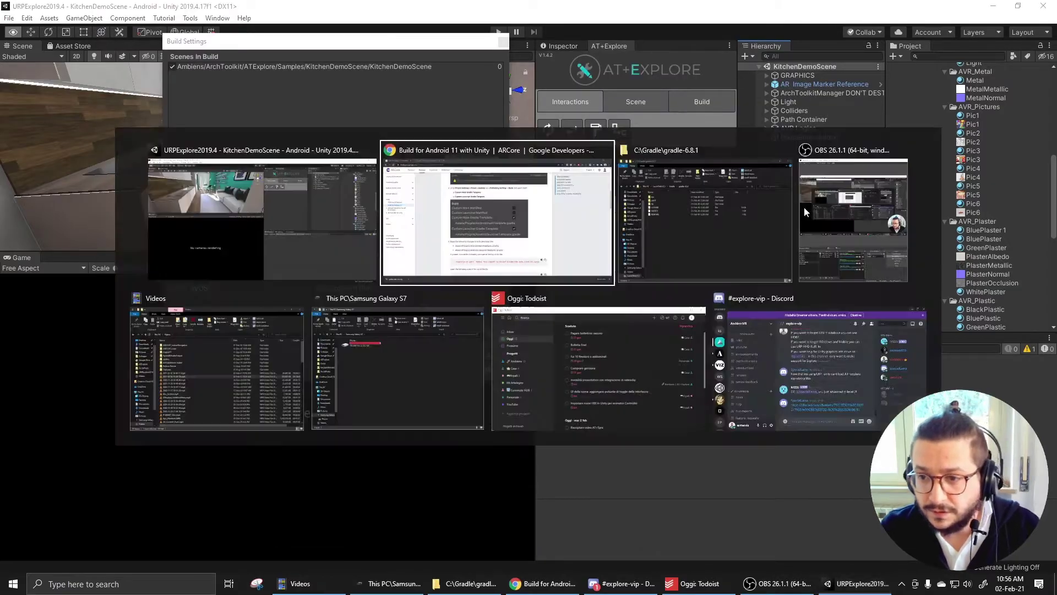
{"action": "scroll", "coordinate": [804, 207], "scroll_direction": "down", "scroll_amount": 3}
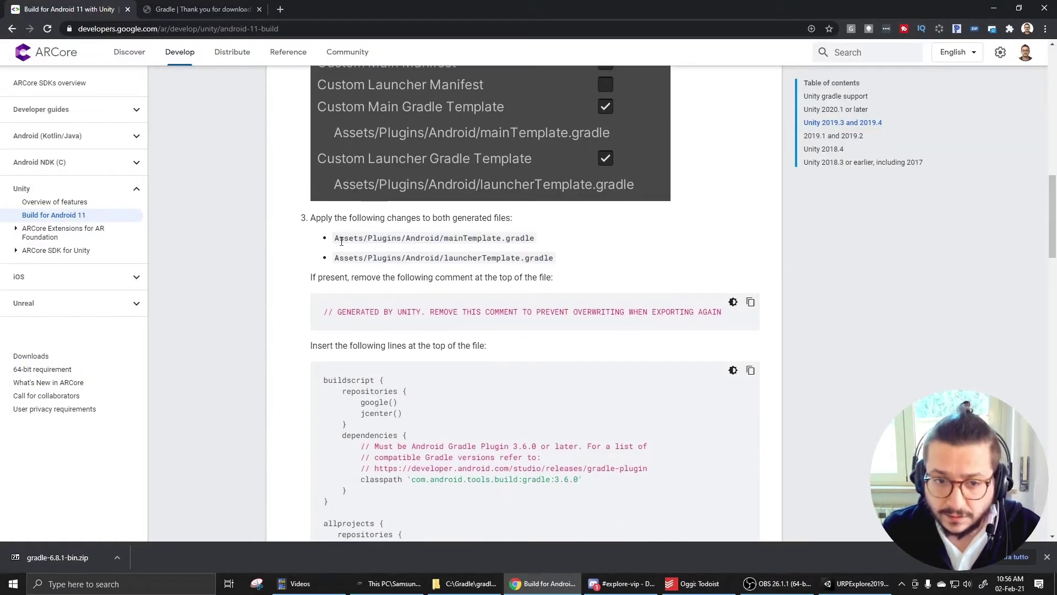
{"action": "left_click_drag", "start_coordinate": [338, 238], "coordinate": [541, 242]}
{"action": "left_click_drag", "start_coordinate": [336, 257], "coordinate": [569, 259]}
{"action": "left_click", "coordinate": [569, 259]}
{"action": "scroll", "coordinate": [458, 270], "scroll_direction": "down", "scroll_amount": 3}
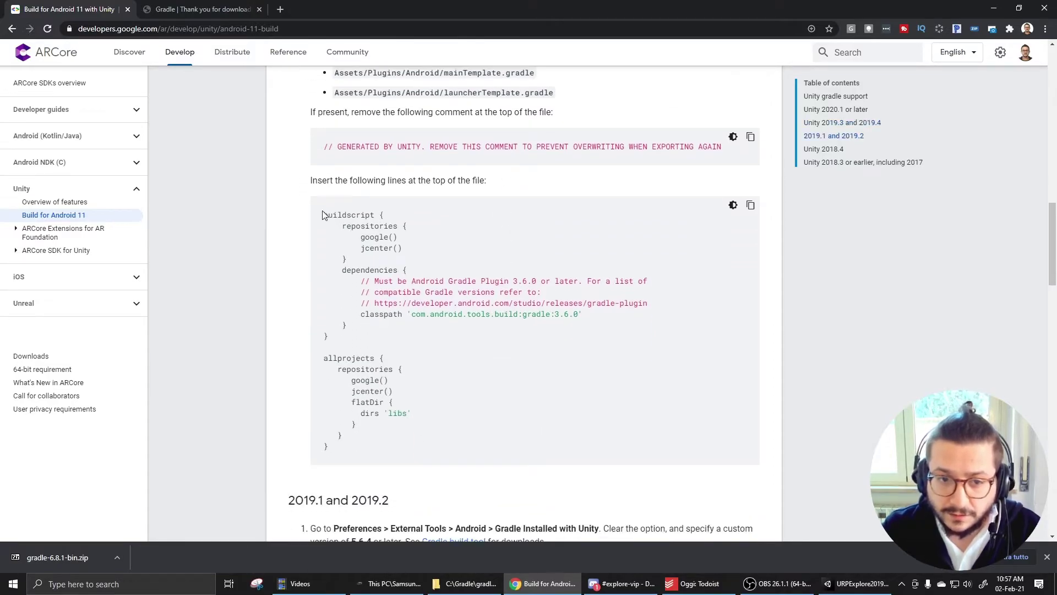
{"action": "left_click_drag", "start_coordinate": [322, 215], "coordinate": [424, 446]}
{"action": "key", "text": "ctrl+c"}
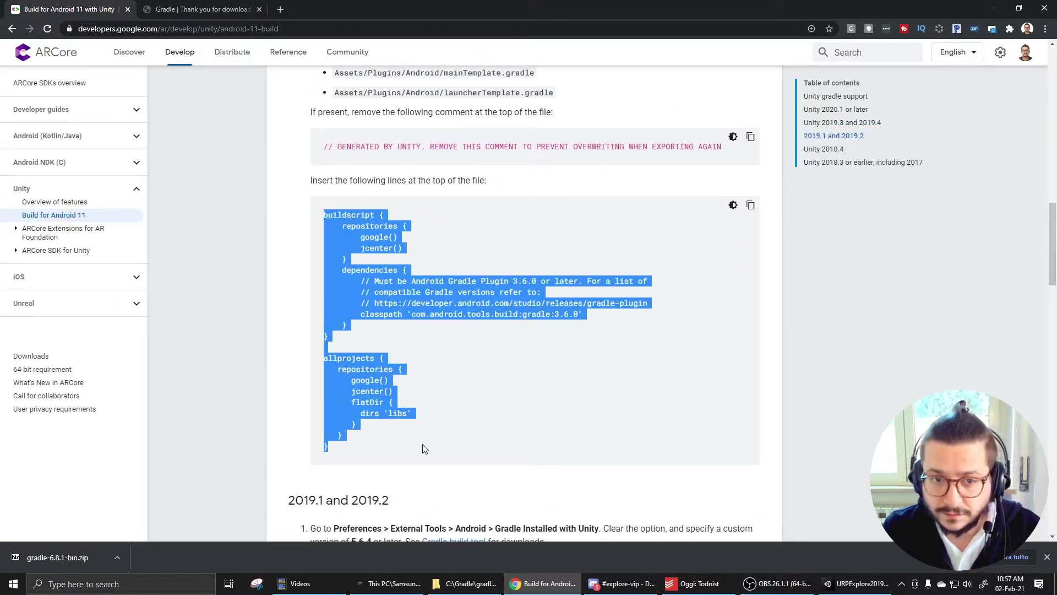
{"action": "scroll", "coordinate": [424, 331], "scroll_direction": "up", "scroll_amount": 2}
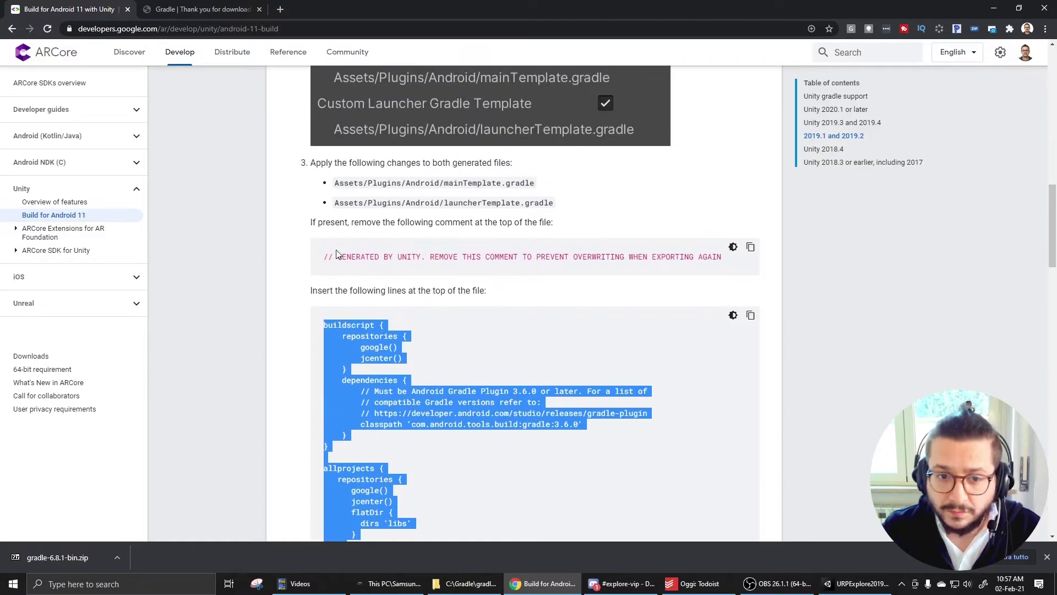
{"action": "left_click_drag", "start_coordinate": [326, 256], "coordinate": [619, 255]}
{"action": "left_click", "coordinate": [548, 231]}
Step: Expand Assets/Plugins/Android in the Project panel and open mainTemplate
{"action": "key", "text": "alt+Tab"}
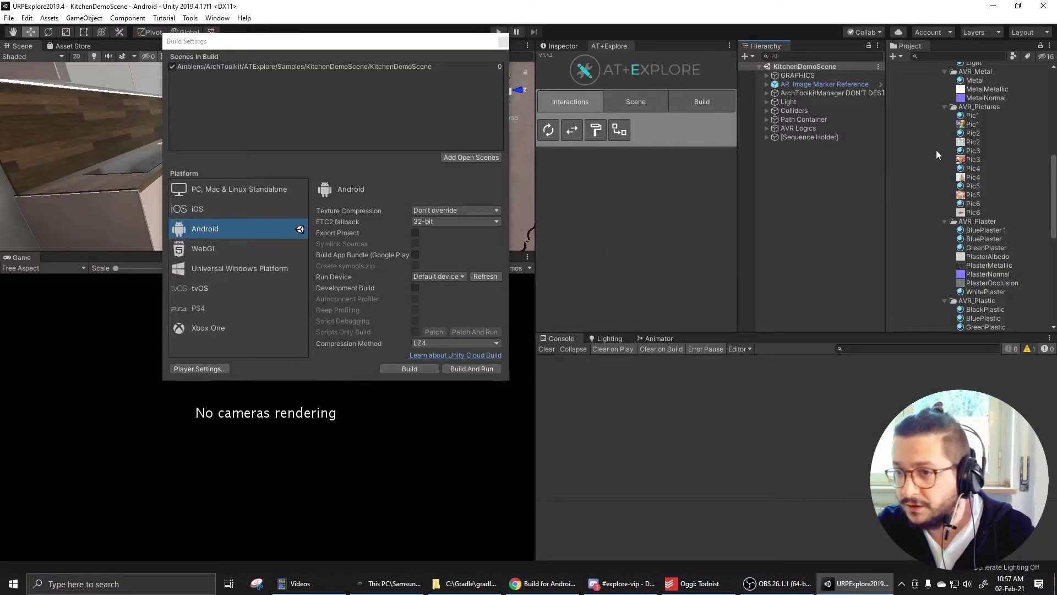
{"action": "scroll", "coordinate": [931, 144], "scroll_direction": "up", "scroll_amount": 10}
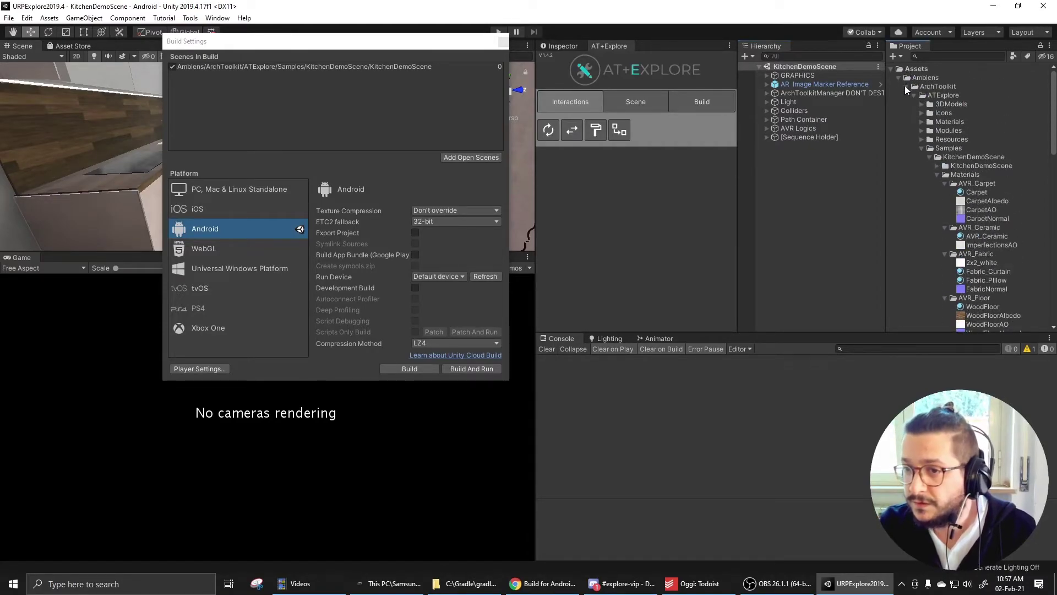
{"action": "left_click", "coordinate": [906, 86]}
{"action": "left_click", "coordinate": [898, 112]}
{"action": "left_click", "coordinate": [905, 121]}
{"action": "left_click", "coordinate": [948, 137]}
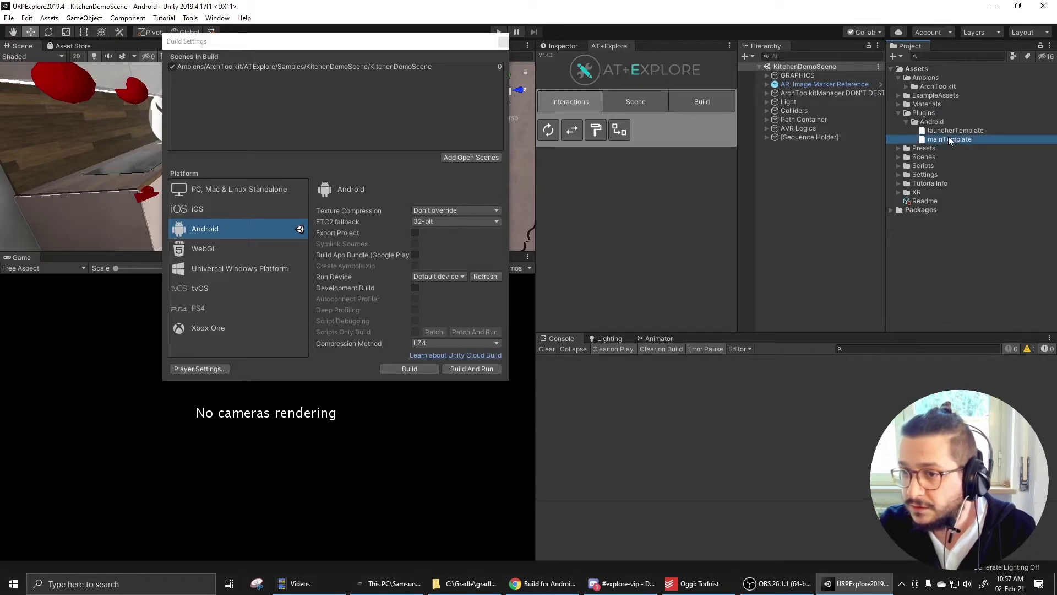
{"action": "left_click", "coordinate": [940, 130]}
{"action": "double_click", "coordinate": [945, 138]}
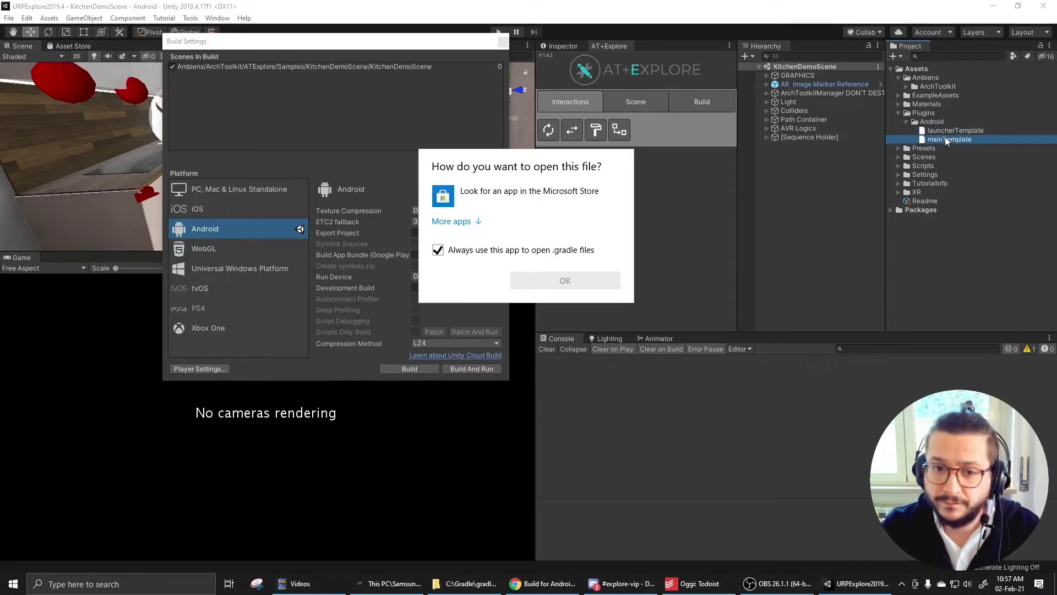
Step: Choose Visual Studio Code as the app for opening mainTemplate.gradle
{"action": "left_click", "coordinate": [466, 221]}
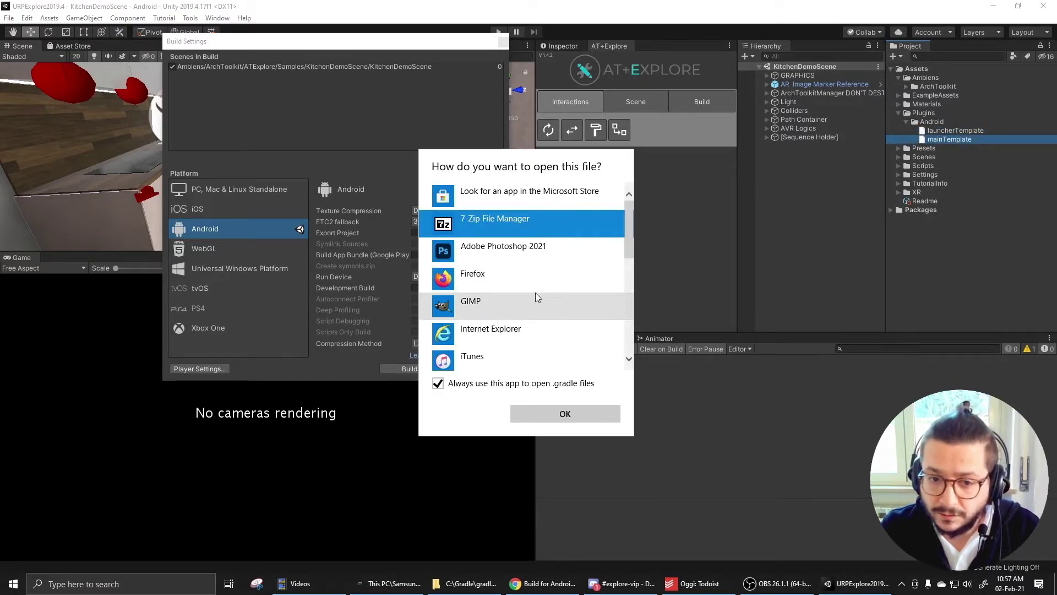
{"action": "scroll", "coordinate": [534, 293], "scroll_direction": "down", "scroll_amount": 3}
{"action": "scroll", "coordinate": [532, 303], "scroll_direction": "down", "scroll_amount": 3}
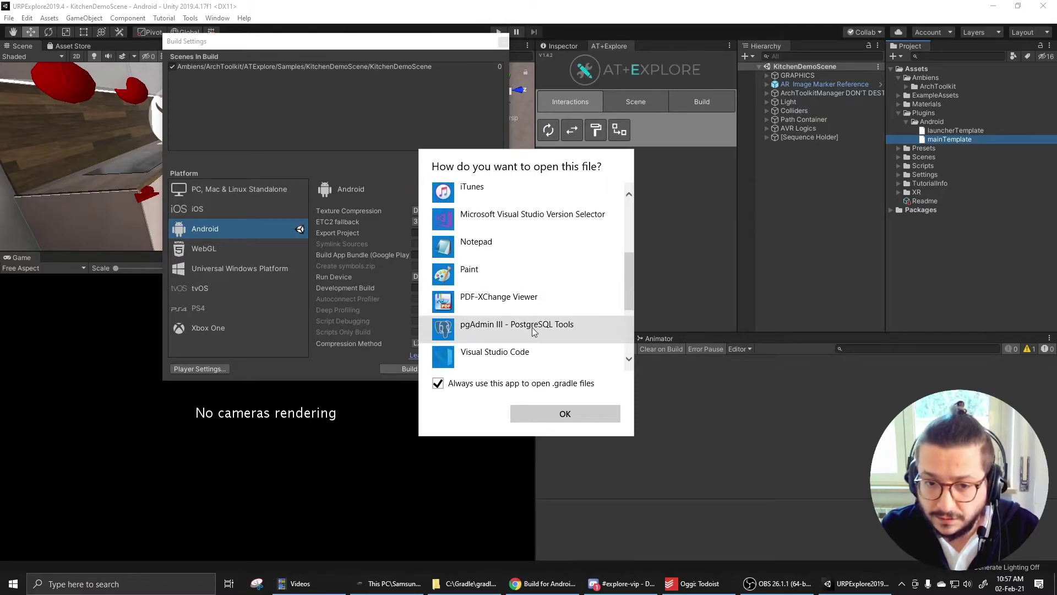
{"action": "left_click", "coordinate": [514, 304]}
{"action": "left_click", "coordinate": [555, 413]}
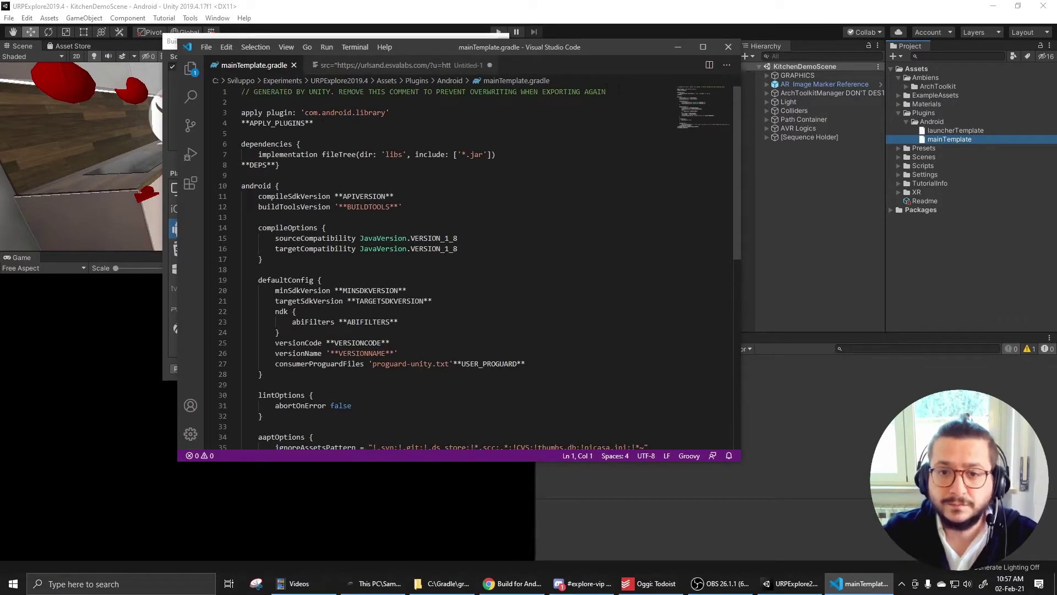
Step: Replace line 1's comment in mainTemplate and launcherTemplate with the pasted buildscript block
{"action": "left_click_drag", "start_coordinate": [617, 92], "coordinate": [231, 91]}
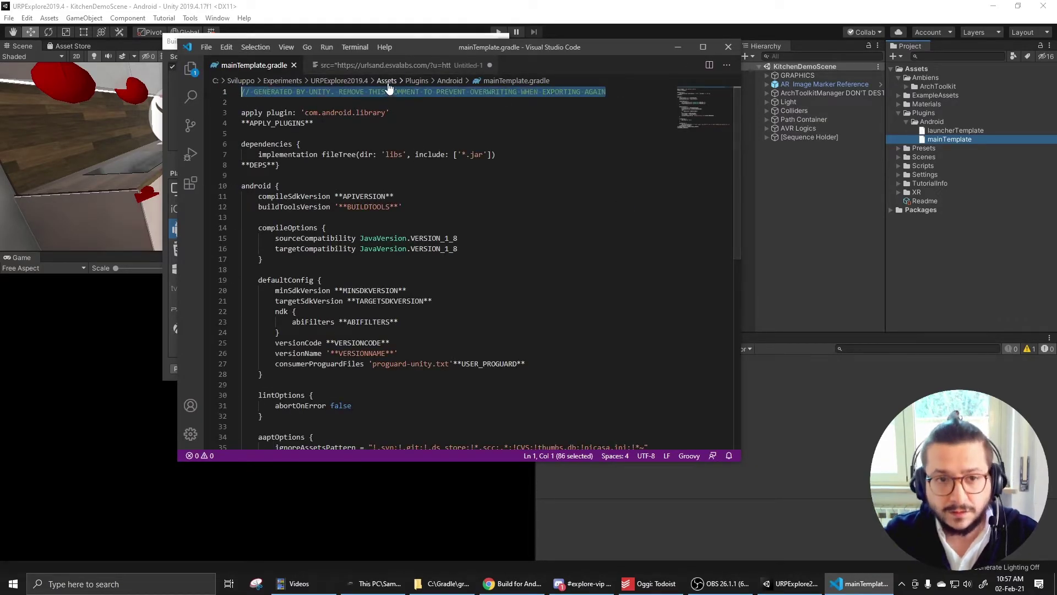
{"action": "key", "text": "ctrl+v"}
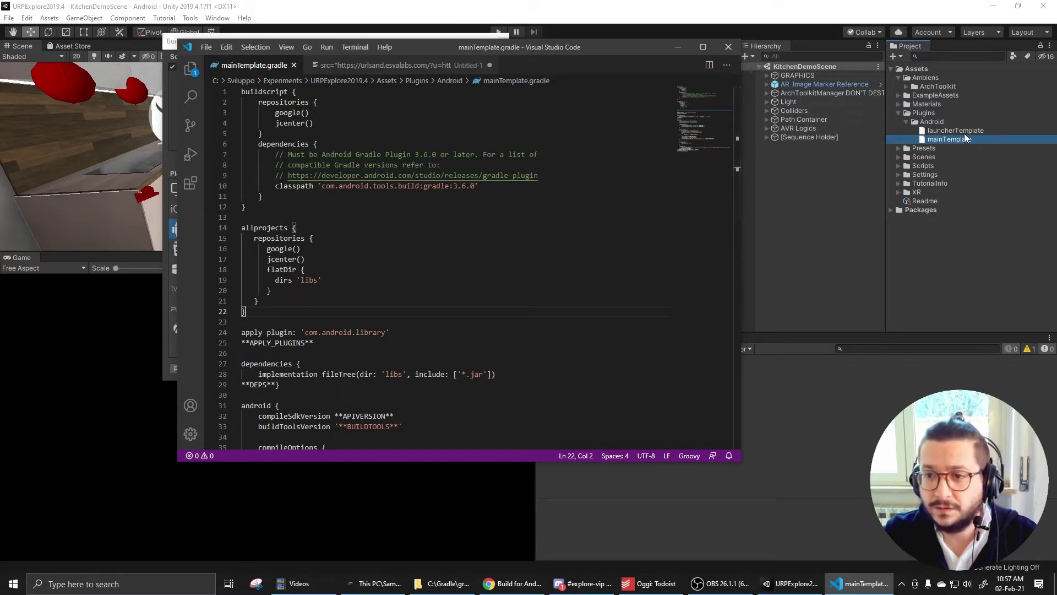
{"action": "double_click", "coordinate": [961, 130]}
{"action": "left_click_drag", "start_coordinate": [610, 92], "coordinate": [237, 91]}
{"action": "key", "text": "ctrl+v"}
Step: Close Visual Studio Code and move the Build Settings window aside
{"action": "left_click", "coordinate": [461, 302]}
{"action": "left_click", "coordinate": [728, 47]}
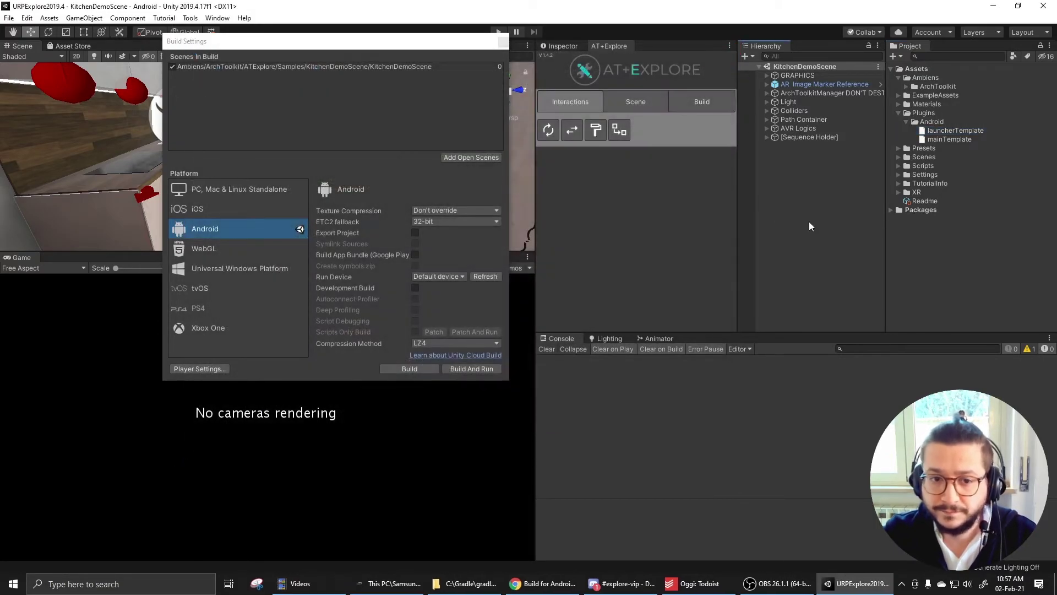
{"action": "left_click_drag", "start_coordinate": [368, 44], "coordinate": [245, 38]}
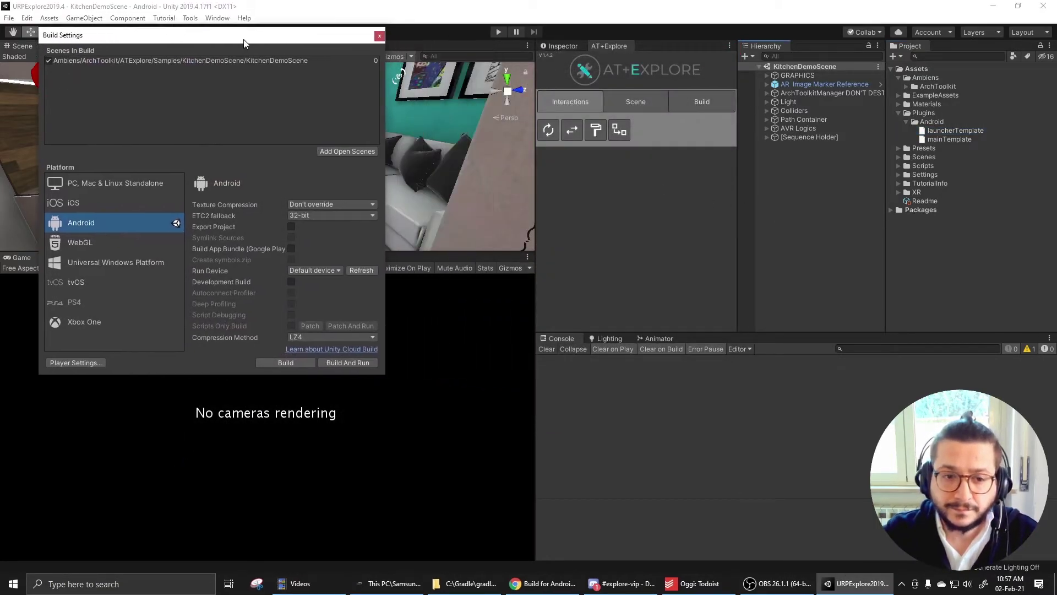
Step: Build And Run the Android app, saving over the existing build.apk
{"action": "left_click", "coordinate": [355, 361]}
{"action": "left_click", "coordinate": [422, 307]}
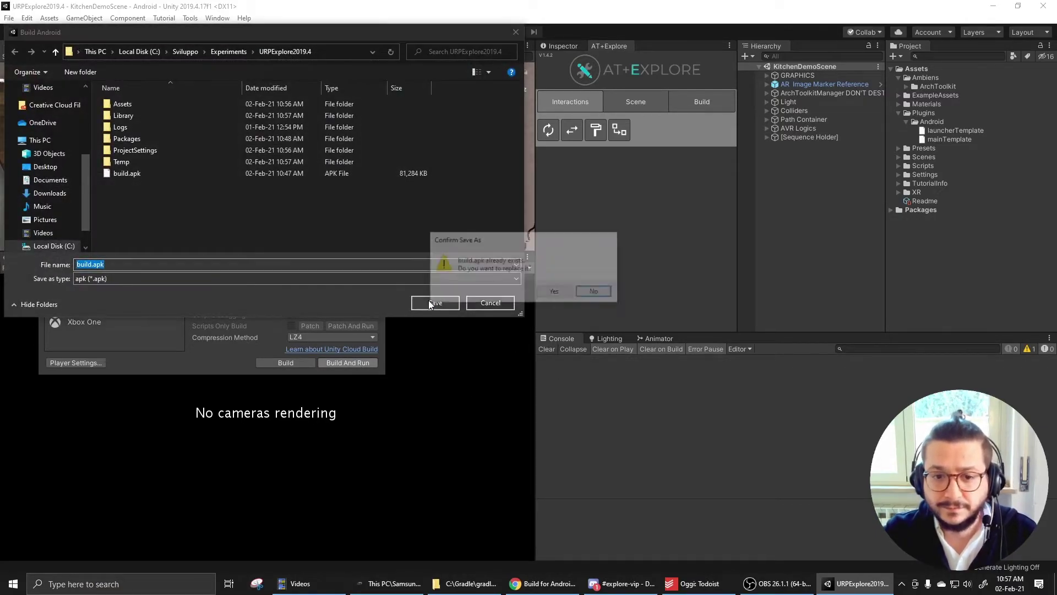
{"action": "left_click", "coordinate": [553, 292]}
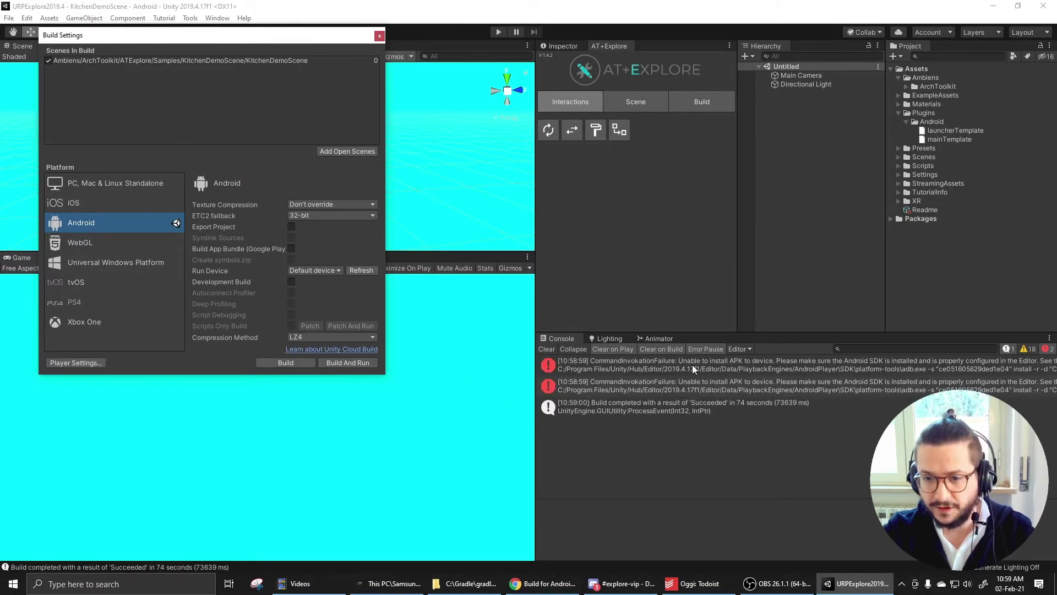
Step: Inspect the console error details to find INSTALL_FAILED_INSUFFICIENT_STORAGE as the install failure cause
{"action": "left_click", "coordinate": [742, 363]}
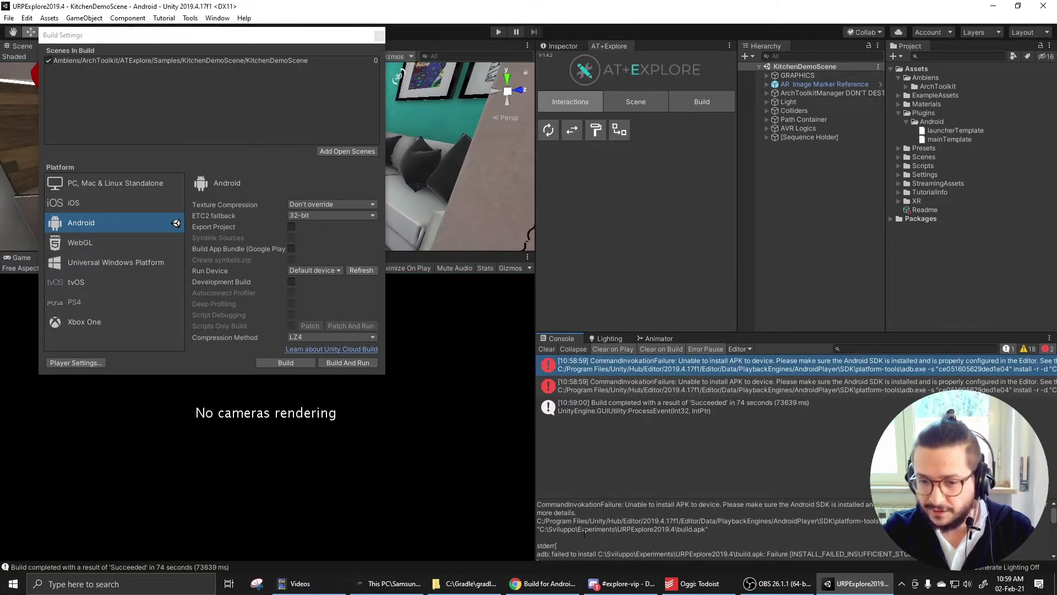
{"action": "scroll", "coordinate": [572, 545], "scroll_direction": "down", "scroll_amount": 2}
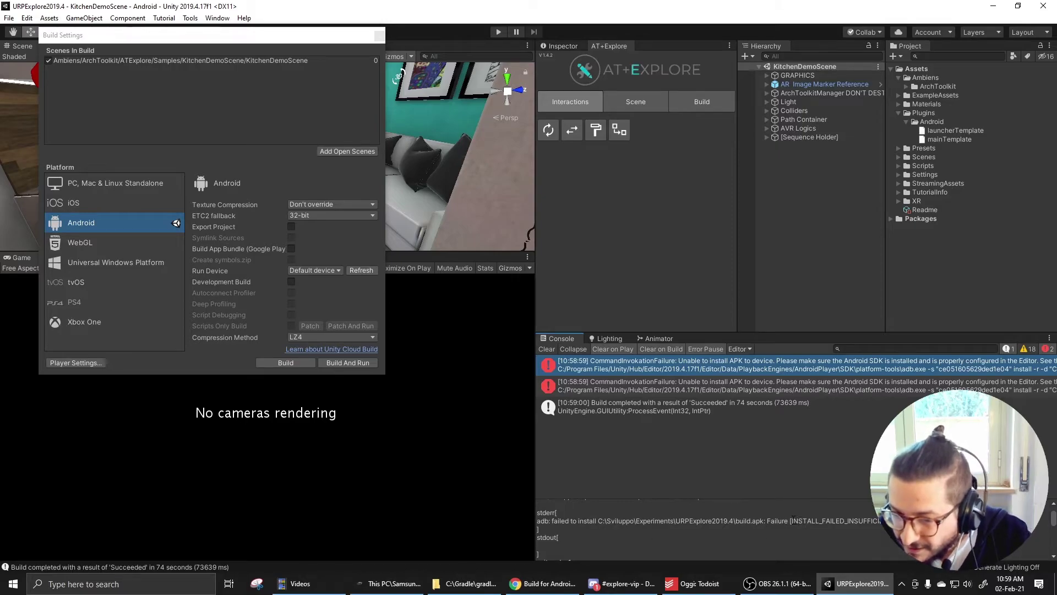
{"action": "left_click_drag", "start_coordinate": [796, 520], "coordinate": [866, 522]}
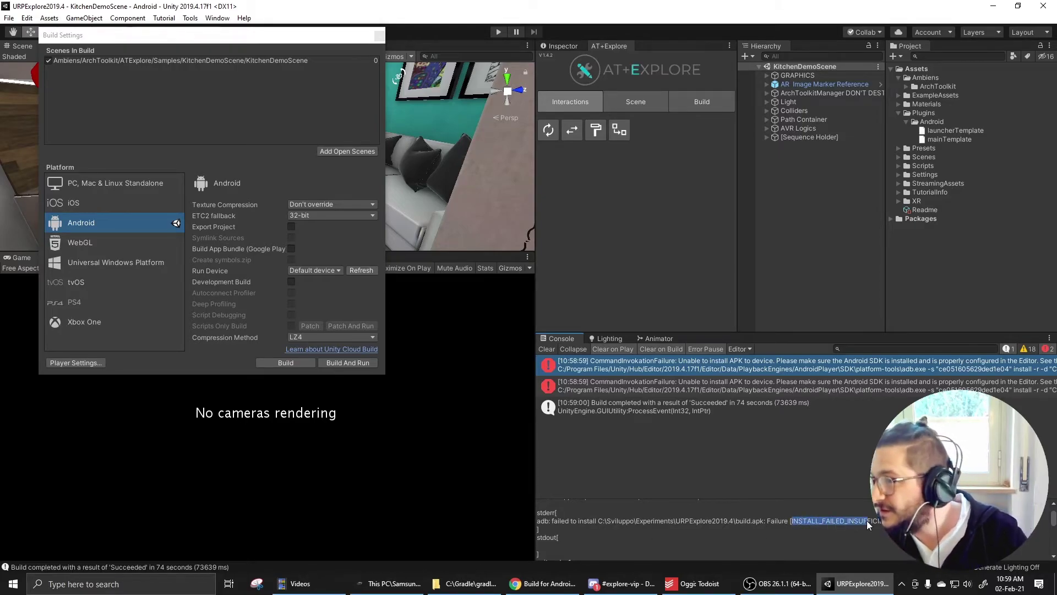
{"action": "left_click", "coordinate": [876, 523]}
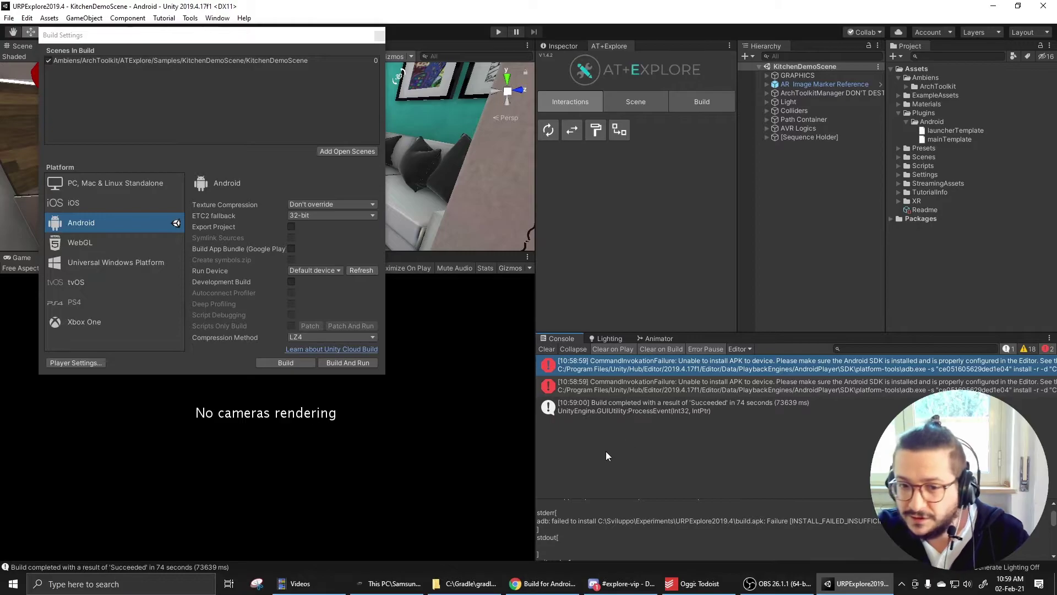
{"action": "left_click_drag", "start_coordinate": [535, 435], "coordinate": [390, 448]}
{"action": "left_click_drag", "start_coordinate": [784, 513], "coordinate": [645, 518]}
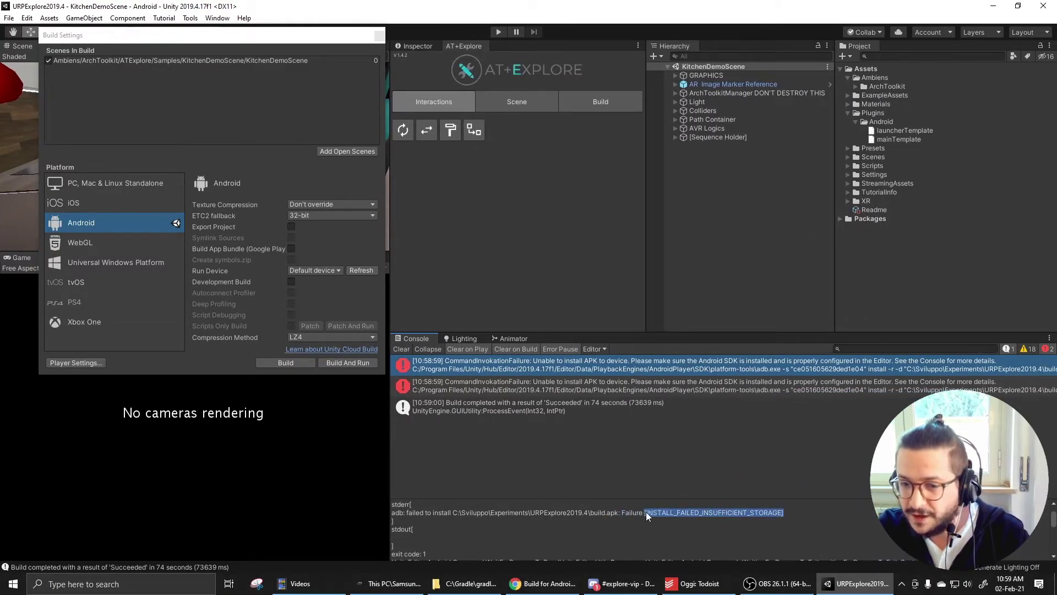
{"action": "left_click", "coordinate": [863, 514]}
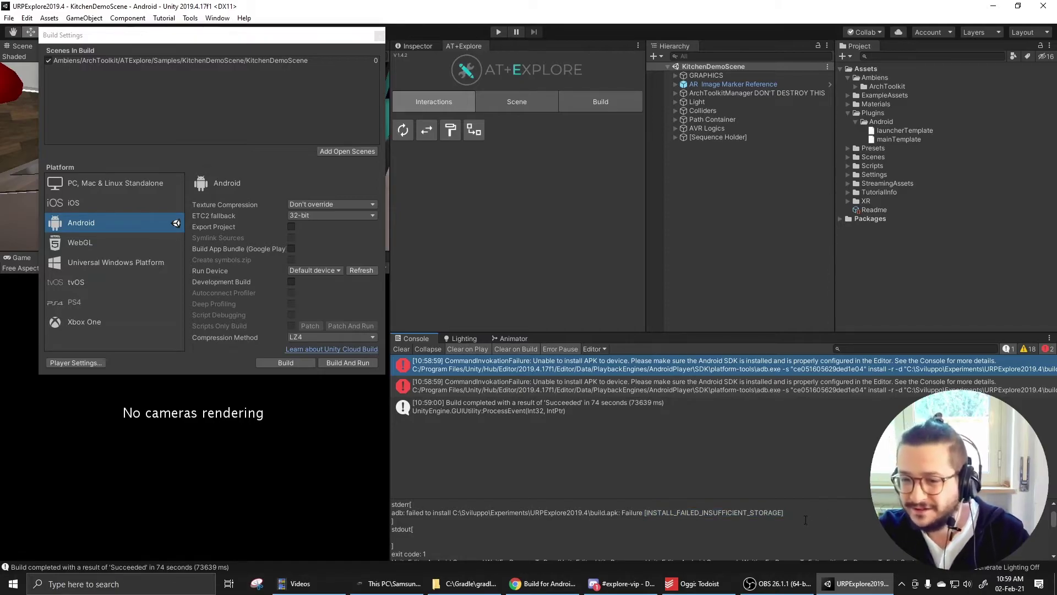
{"action": "left_click_drag", "start_coordinate": [786, 513], "coordinate": [686, 513]}
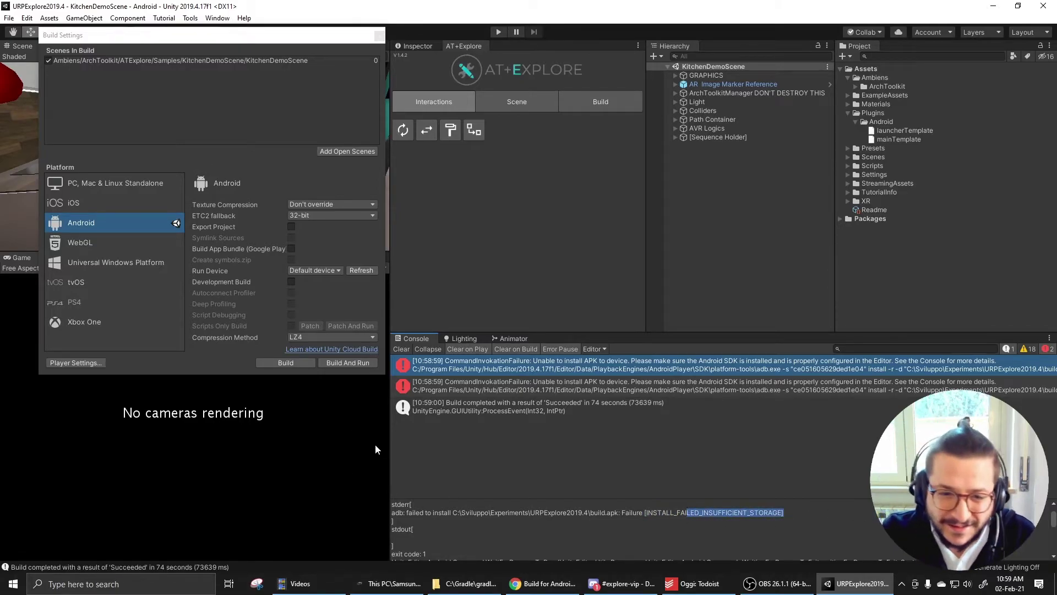
{"action": "left_click_drag", "start_coordinate": [387, 445], "coordinate": [581, 330]}
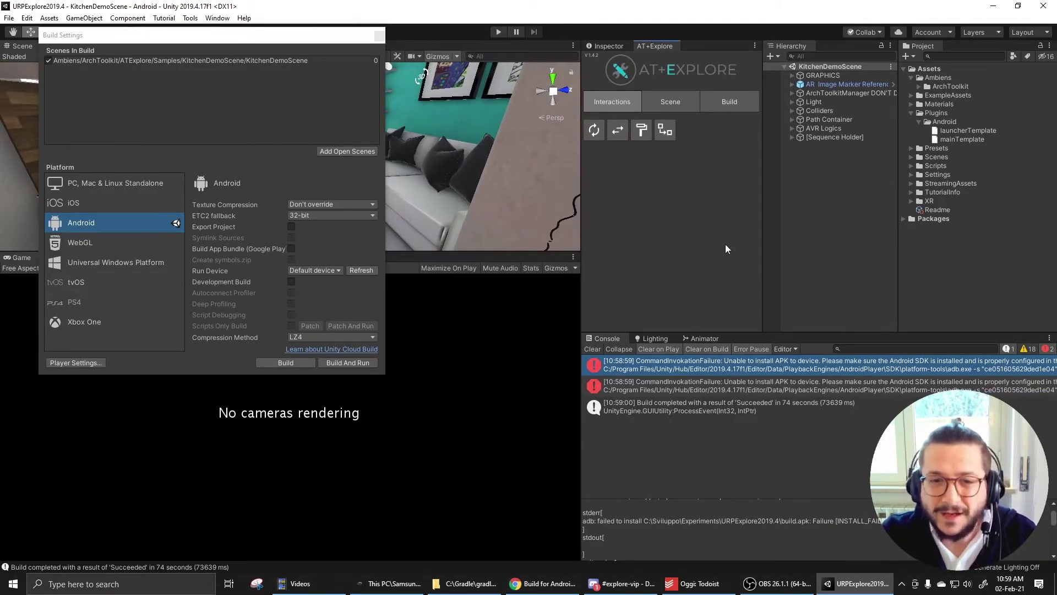
Step: Clear the console and apply the Android AR template again from AT+Explore's Build tab
{"action": "left_click", "coordinate": [593, 349]}
{"action": "left_click", "coordinate": [730, 107]}
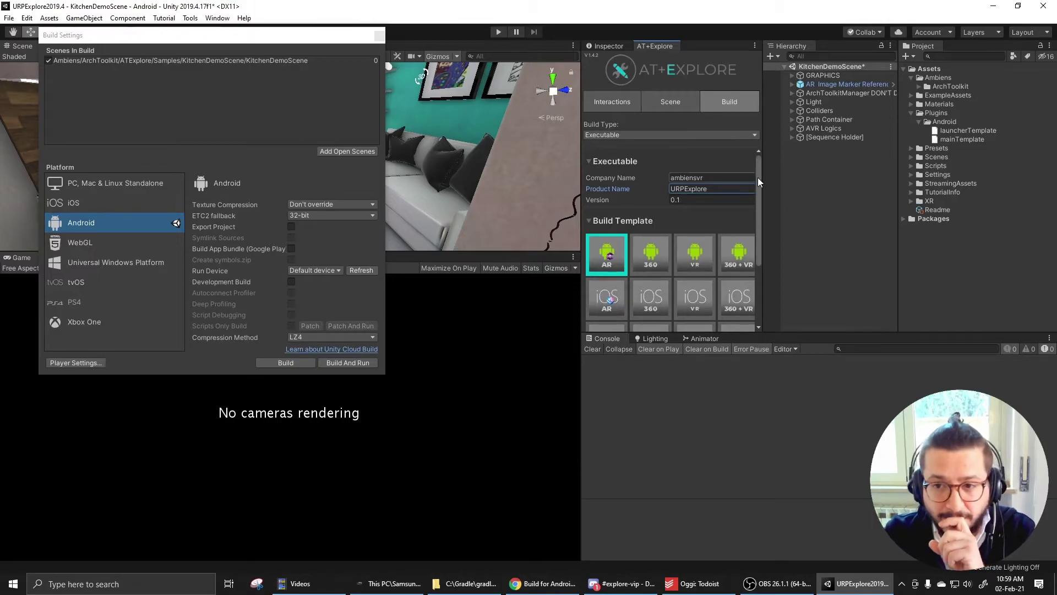
{"action": "left_click_drag", "start_coordinate": [580, 183], "coordinate": [527, 183]}
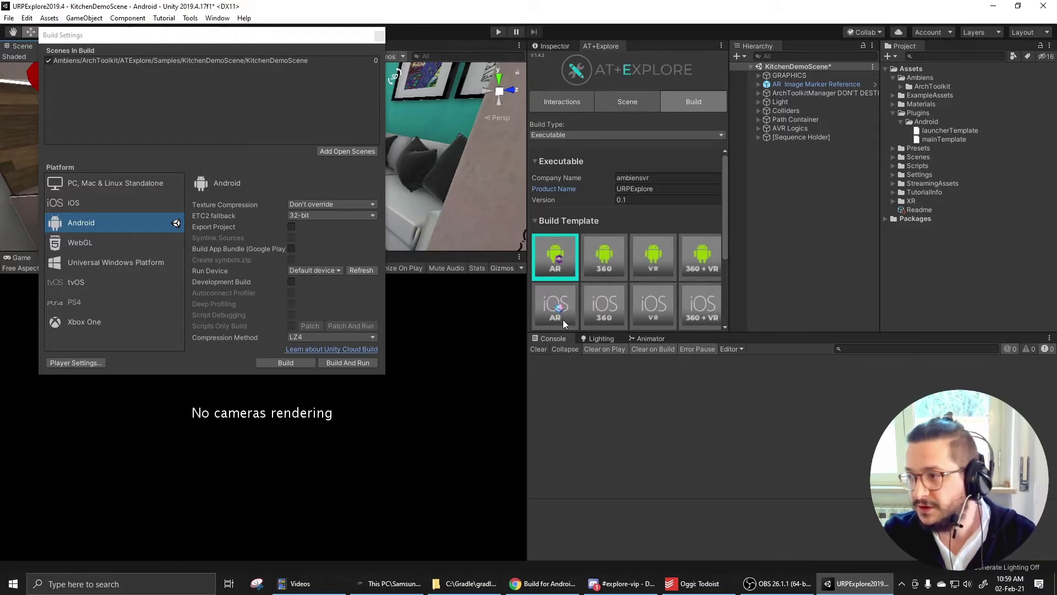
{"action": "mouse_move", "coordinate": [724, 173]}
{"action": "left_mouse_down"}
{"action": "mouse_move", "coordinate": [722, 270]}
{"action": "mouse_move", "coordinate": [727, 165]}
{"action": "left_mouse_up"}
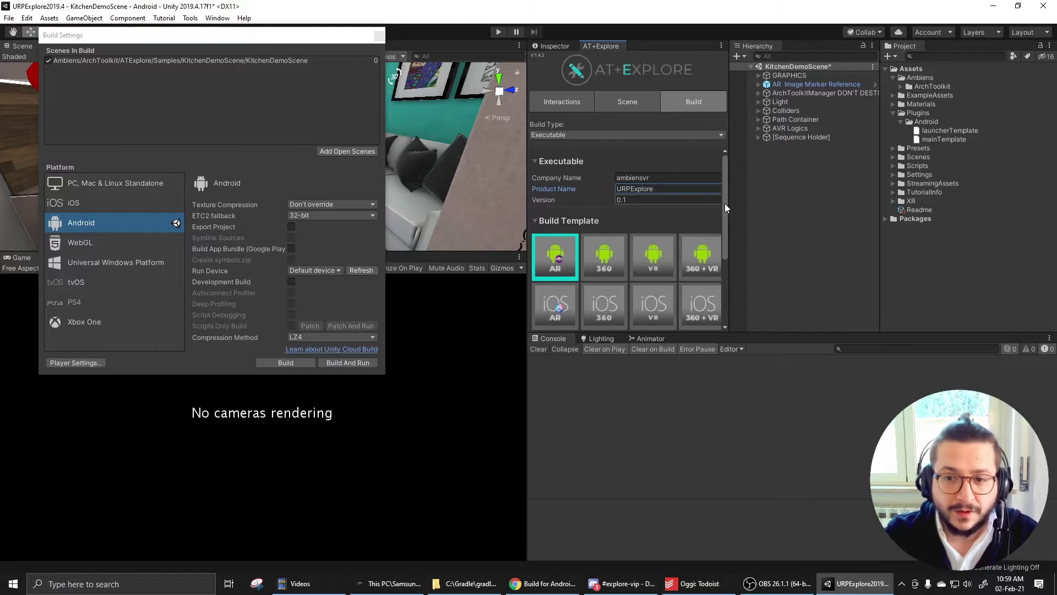
{"action": "left_click_drag", "start_coordinate": [725, 204], "coordinate": [736, 322]}
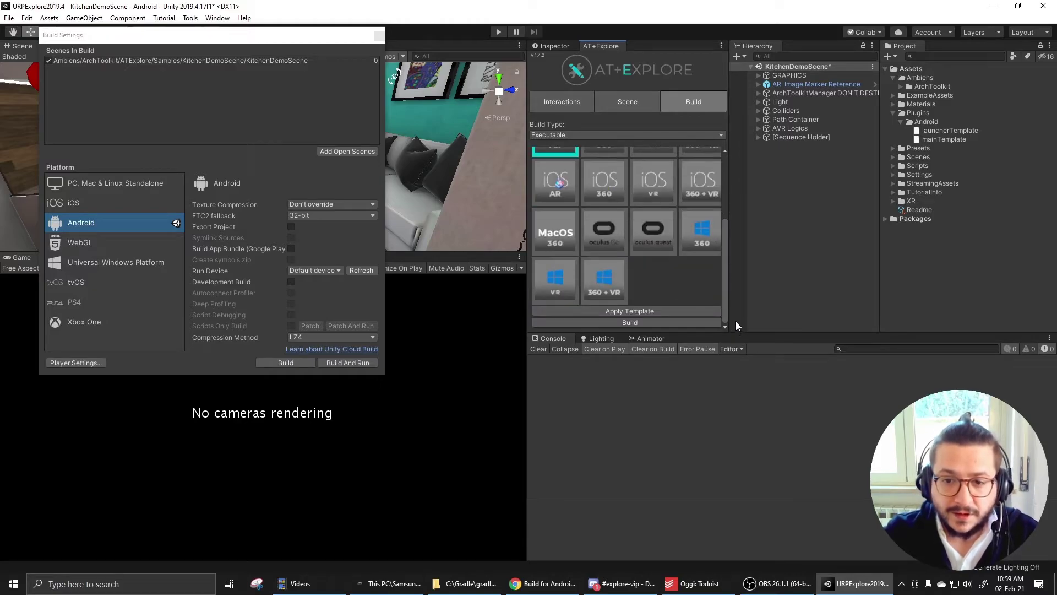
{"action": "left_click", "coordinate": [613, 311]}
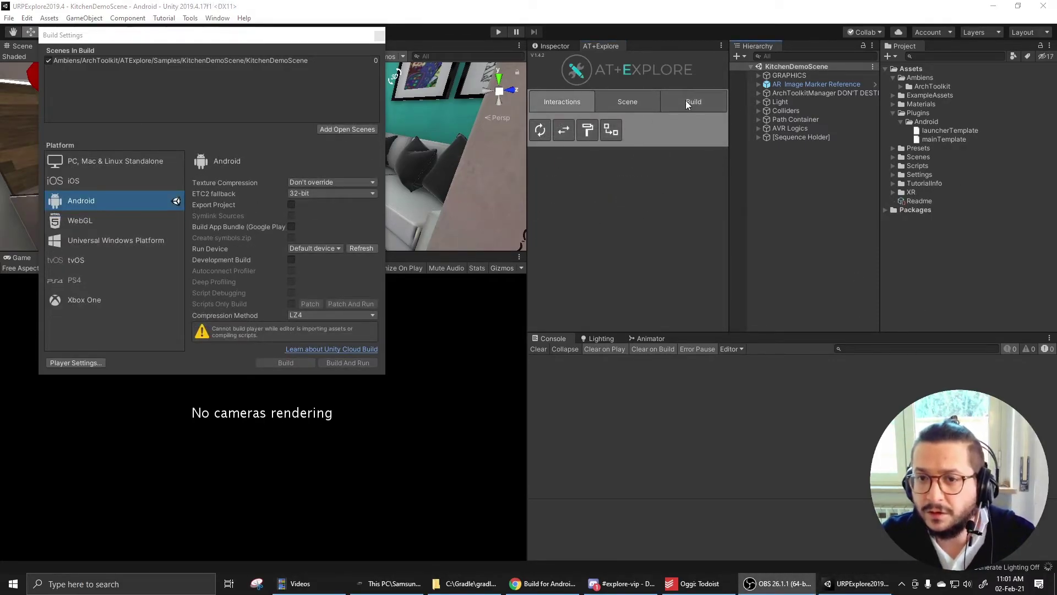
{"action": "left_click", "coordinate": [695, 102]}
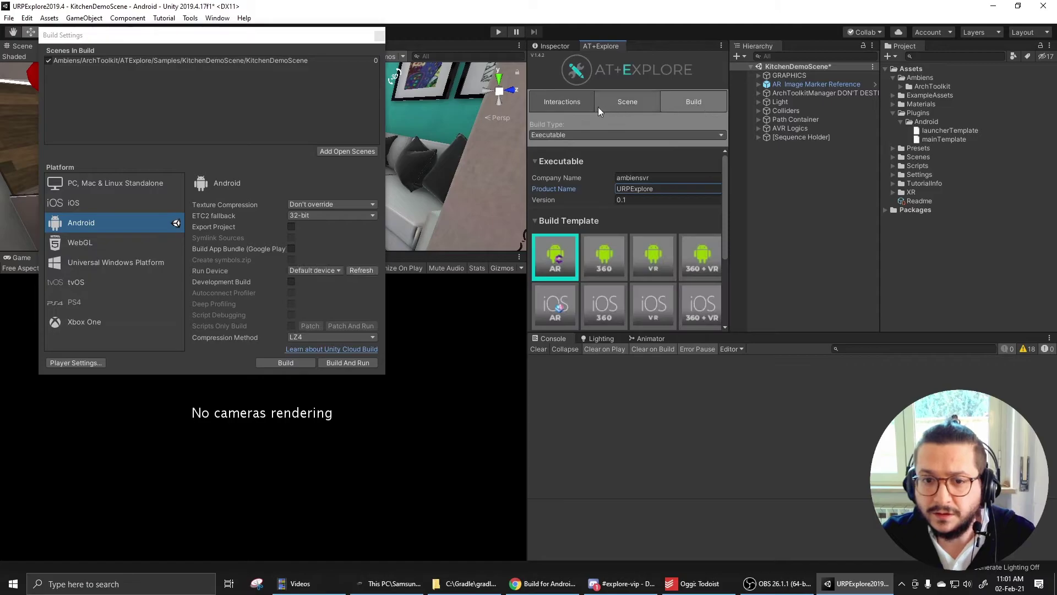
Step: Verify the Android Scripting Define Symbols still include ATE_AR, then close Project Settings
{"action": "left_click_drag", "start_coordinate": [249, 36], "coordinate": [298, 33]}
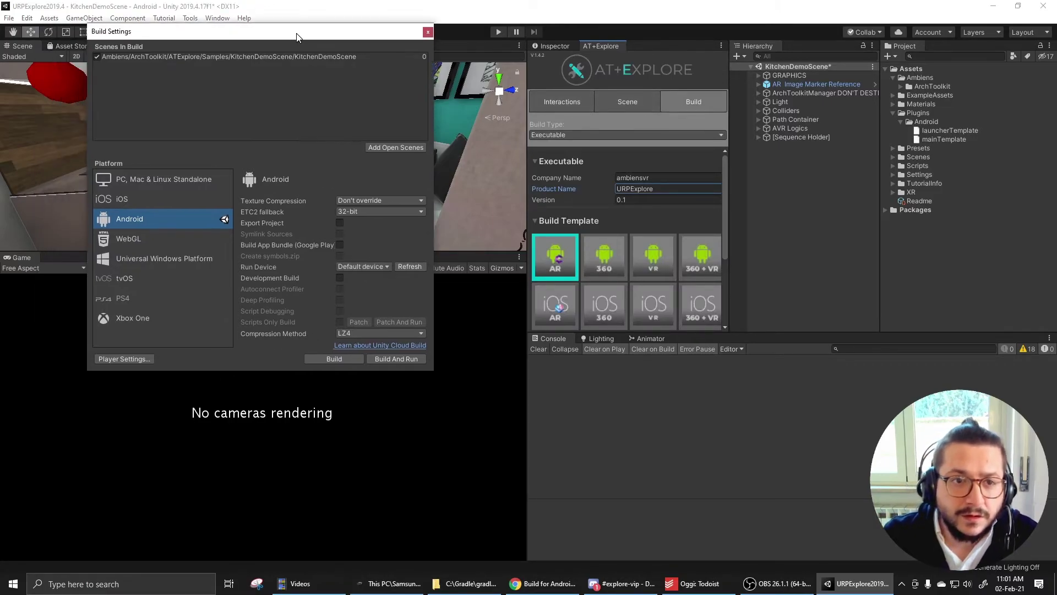
{"action": "left_click", "coordinate": [136, 359]}
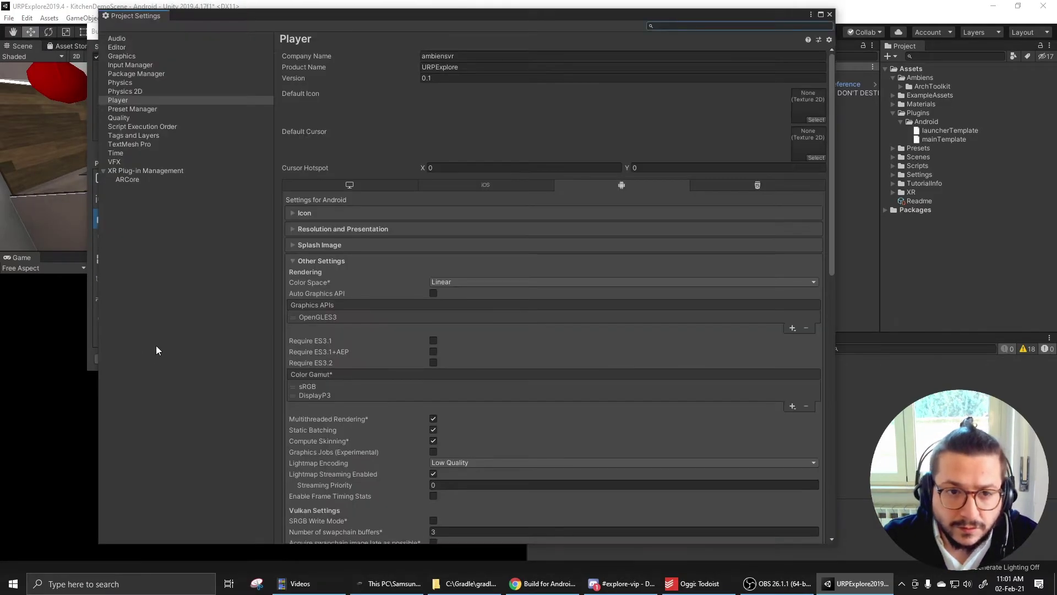
{"action": "scroll", "coordinate": [325, 269], "scroll_direction": "down", "scroll_amount": 15}
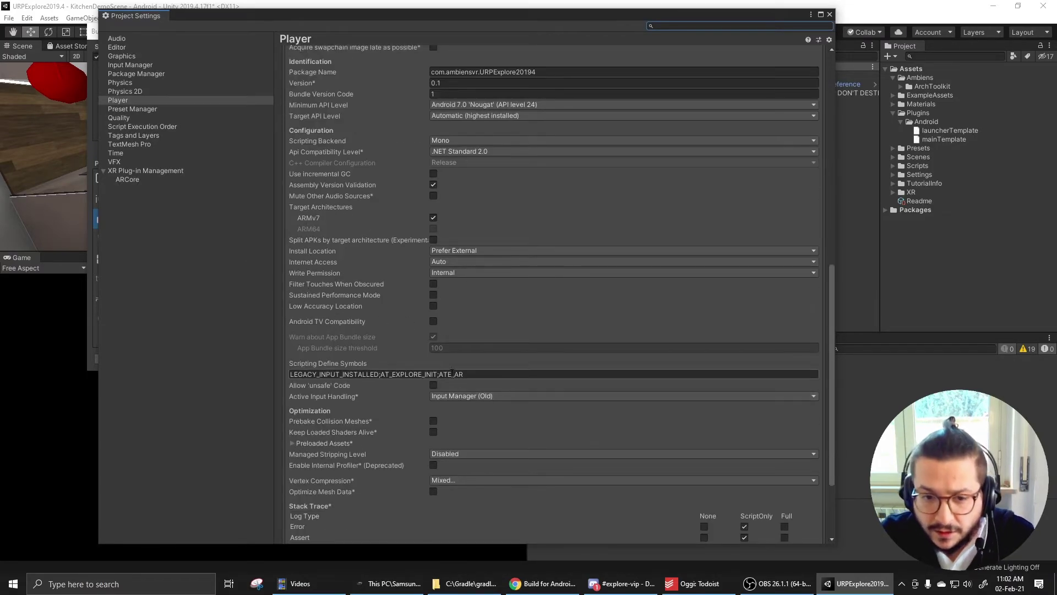
{"action": "left_click", "coordinate": [477, 374]}
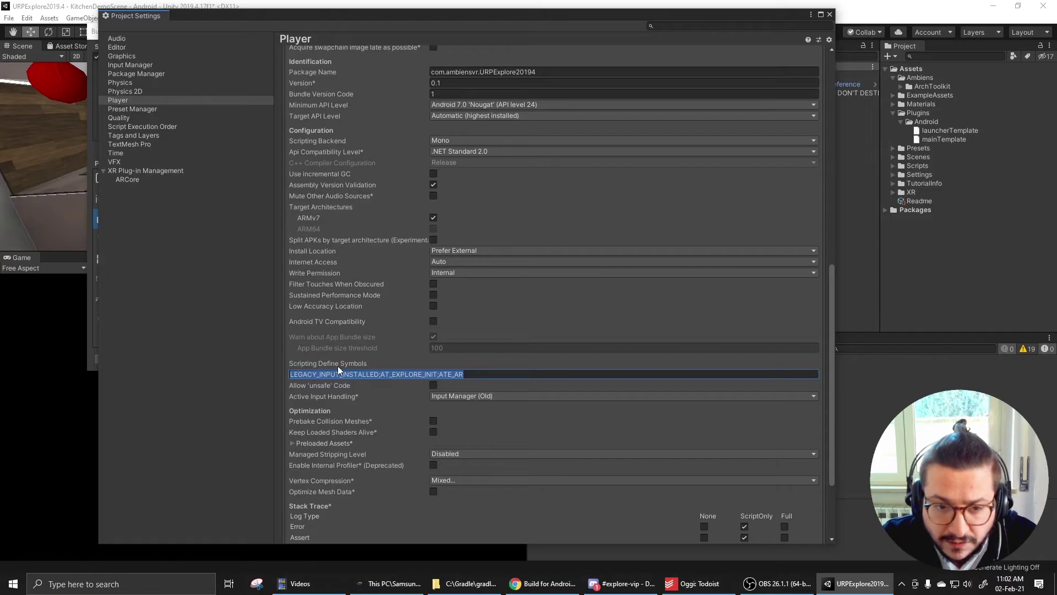
{"action": "key", "text": "End"}
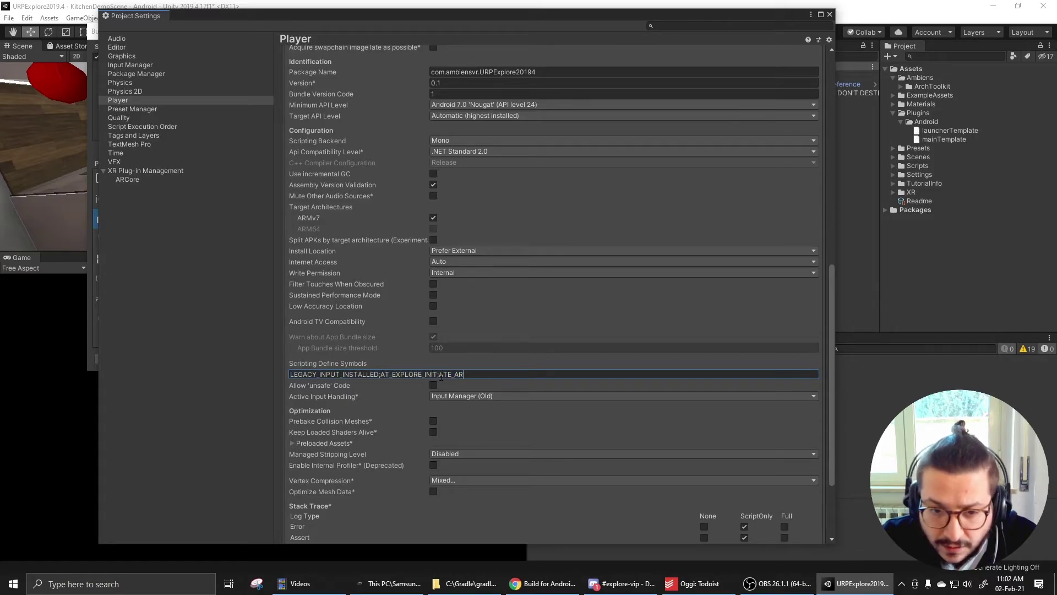
{"action": "left_click", "coordinate": [473, 374]}
{"action": "left_click", "coordinate": [471, 374]}
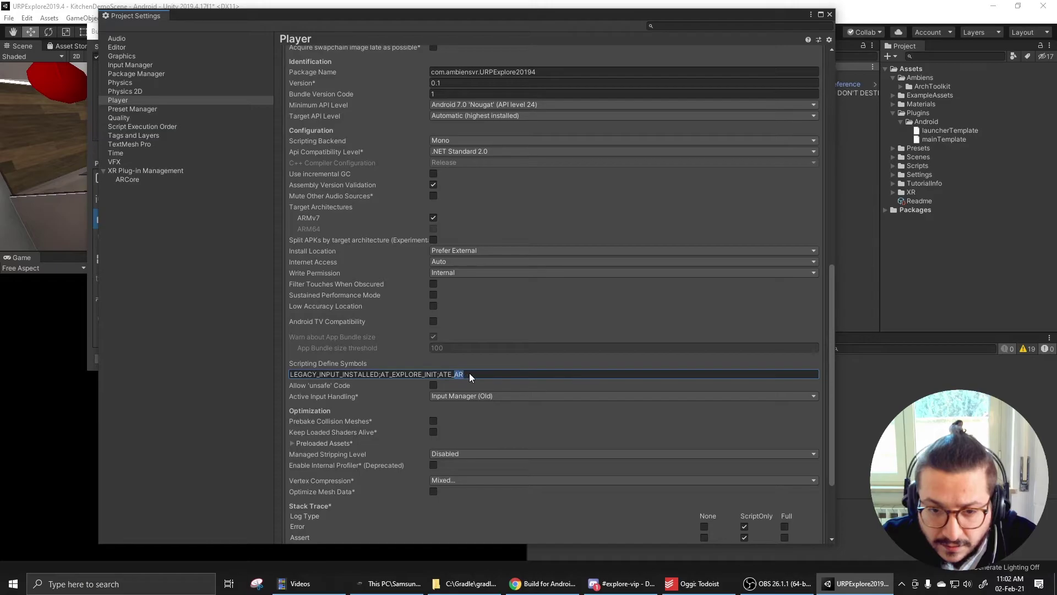
{"action": "left_click", "coordinate": [832, 15]}
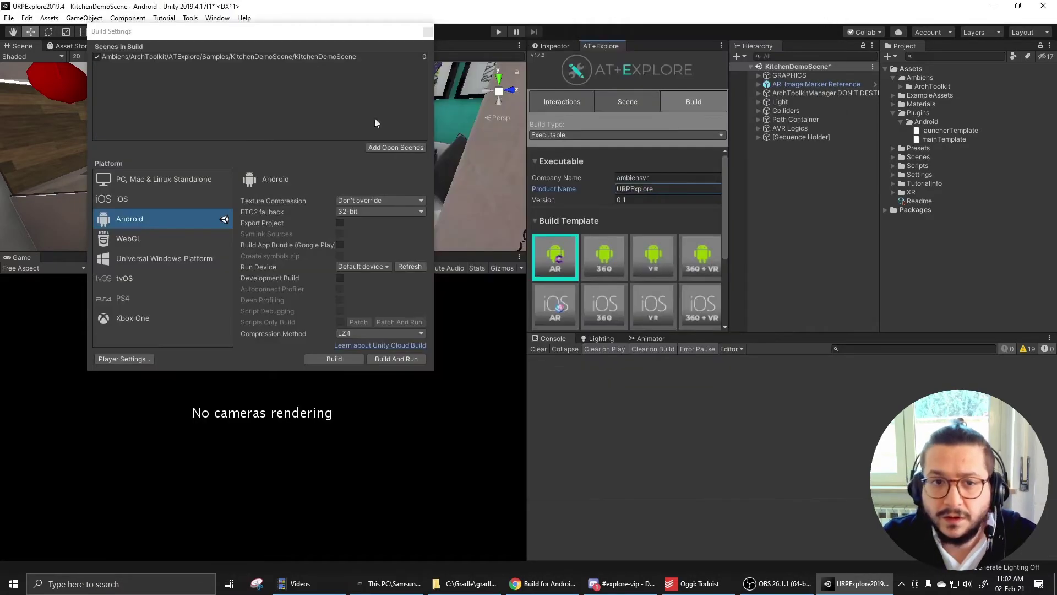
Step: In Android Player settings, set Scripting Backend to IL2CPP, add ARM64, and enable Low Accuracy Location
{"action": "left_click_drag", "start_coordinate": [310, 48], "coordinate": [291, 42]}
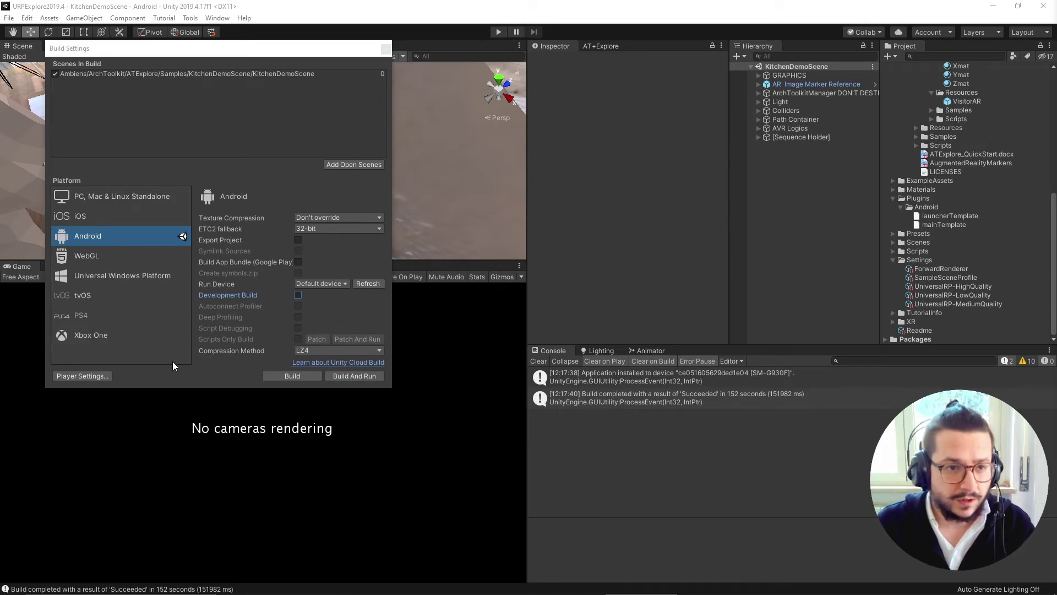
{"action": "left_click", "coordinate": [92, 375]}
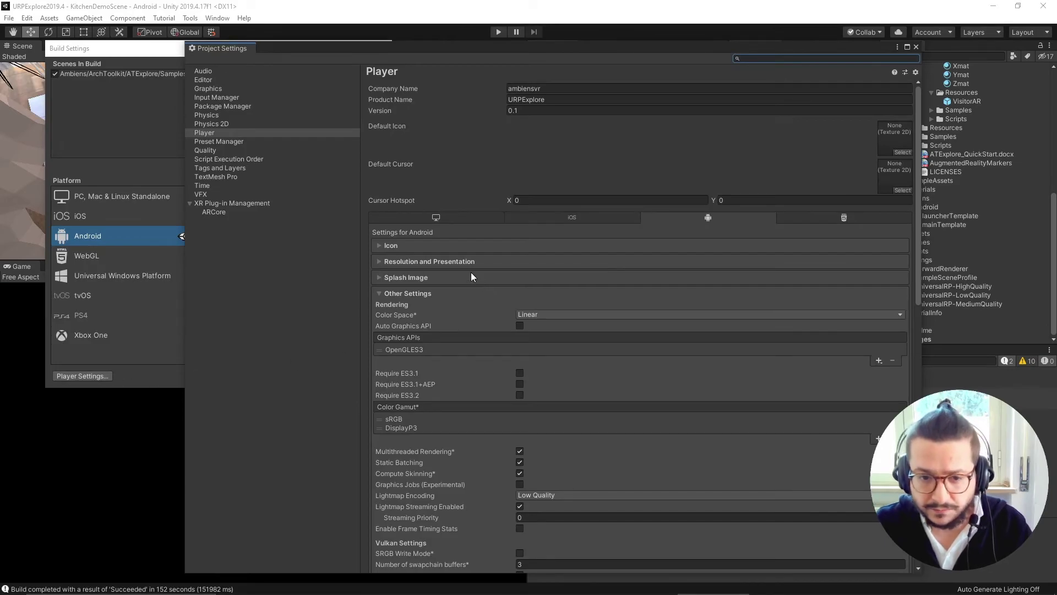
{"action": "scroll", "coordinate": [470, 272], "scroll_direction": "down", "scroll_amount": 10}
{"action": "left_click_drag", "start_coordinate": [220, 48], "coordinate": [179, 42]}
{"action": "left_click", "coordinate": [519, 266]}
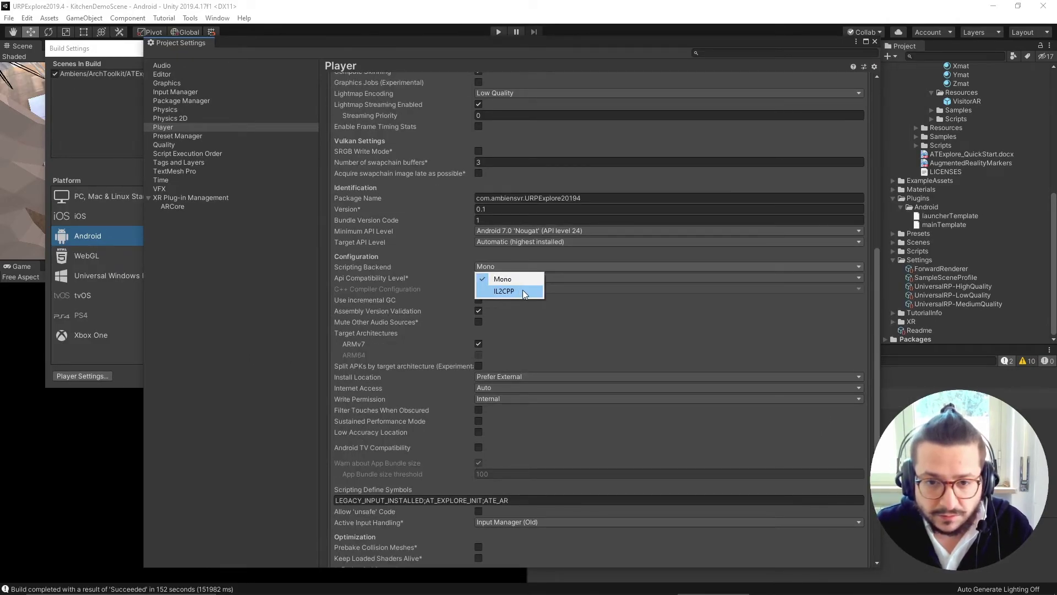
{"action": "left_click", "coordinate": [512, 291]}
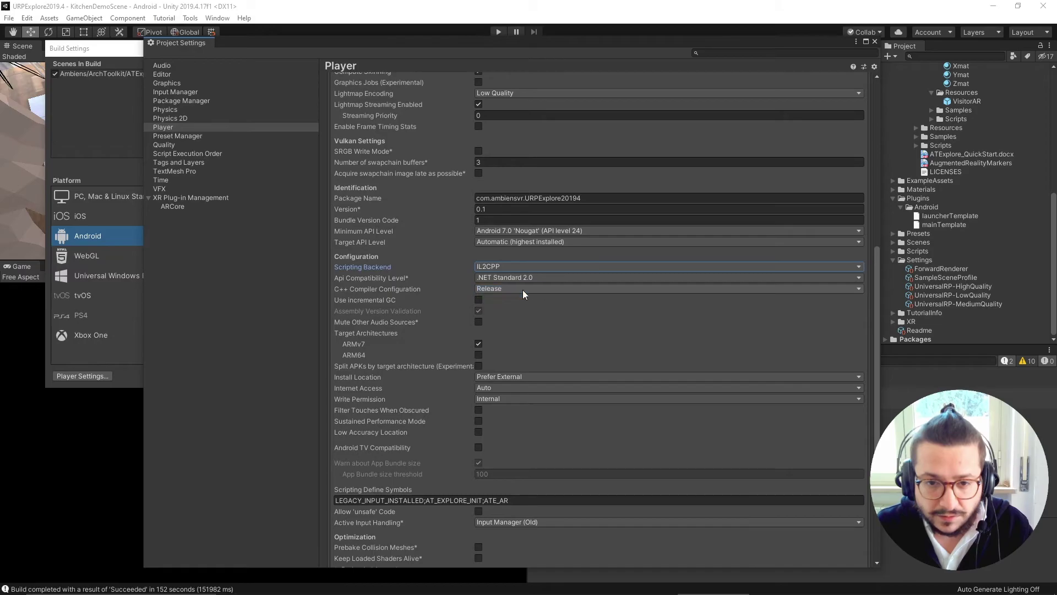
{"action": "left_click", "coordinate": [479, 354]}
{"action": "scroll", "coordinate": [385, 274], "scroll_direction": "down", "scroll_amount": 1}
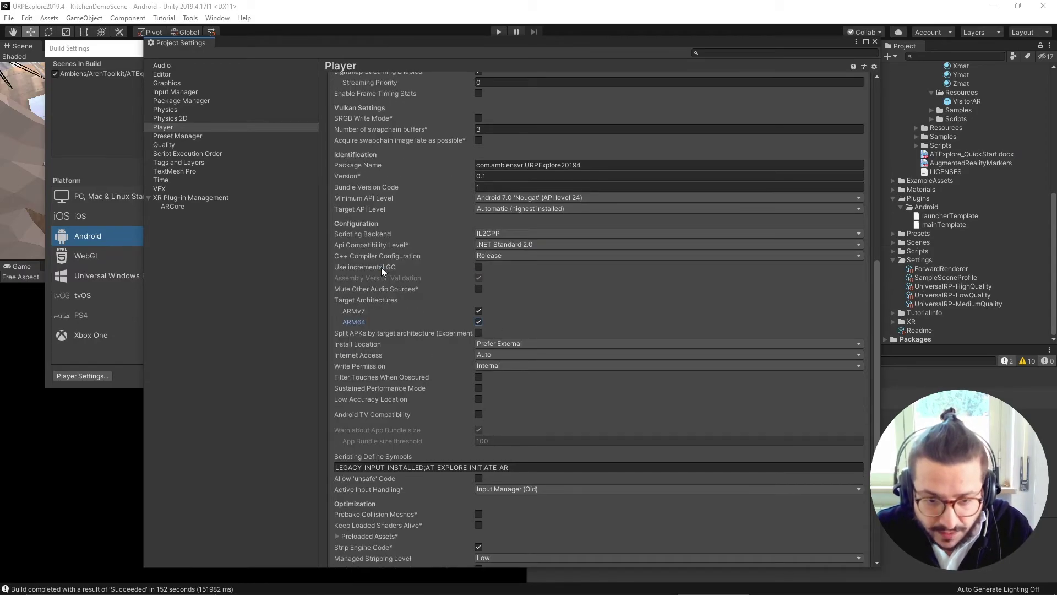
{"action": "left_click", "coordinate": [478, 399]}
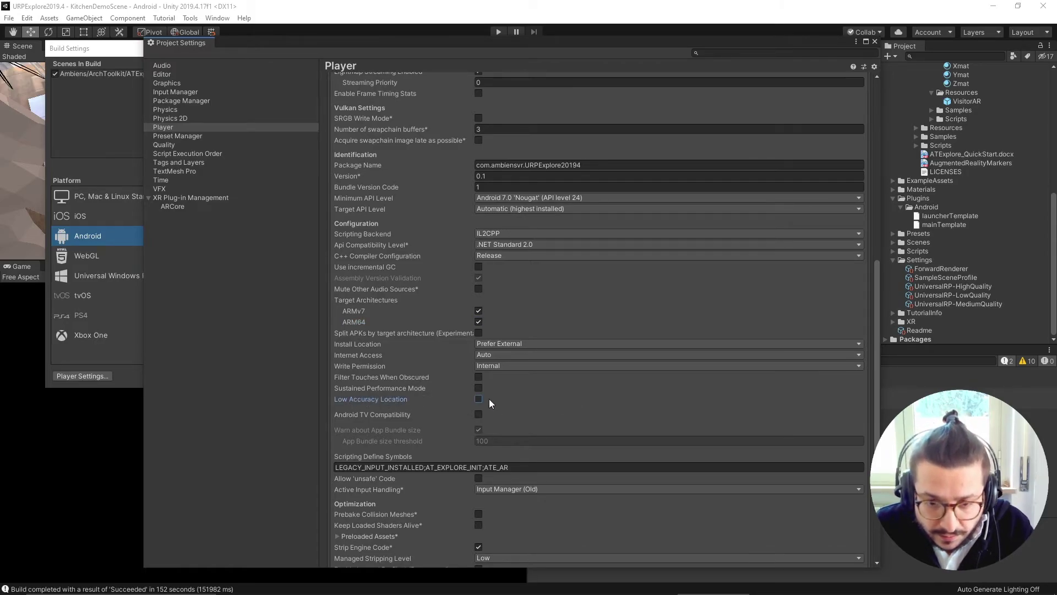
{"action": "scroll", "coordinate": [354, 404], "scroll_direction": "down", "scroll_amount": 3}
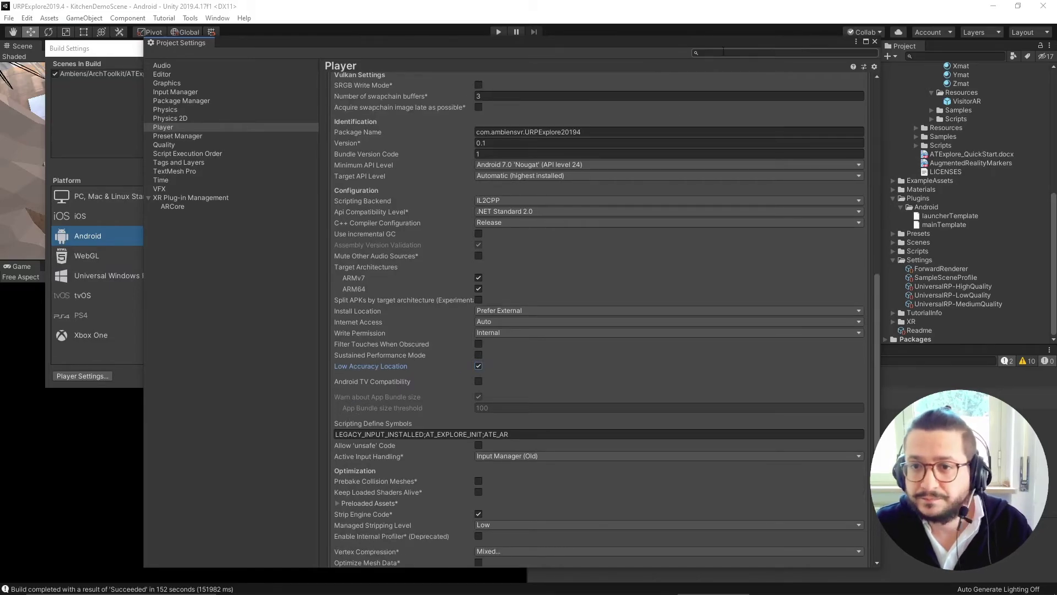
Step: Close Project Settings and reposition the Build Settings window
{"action": "left_click", "coordinate": [873, 42]}
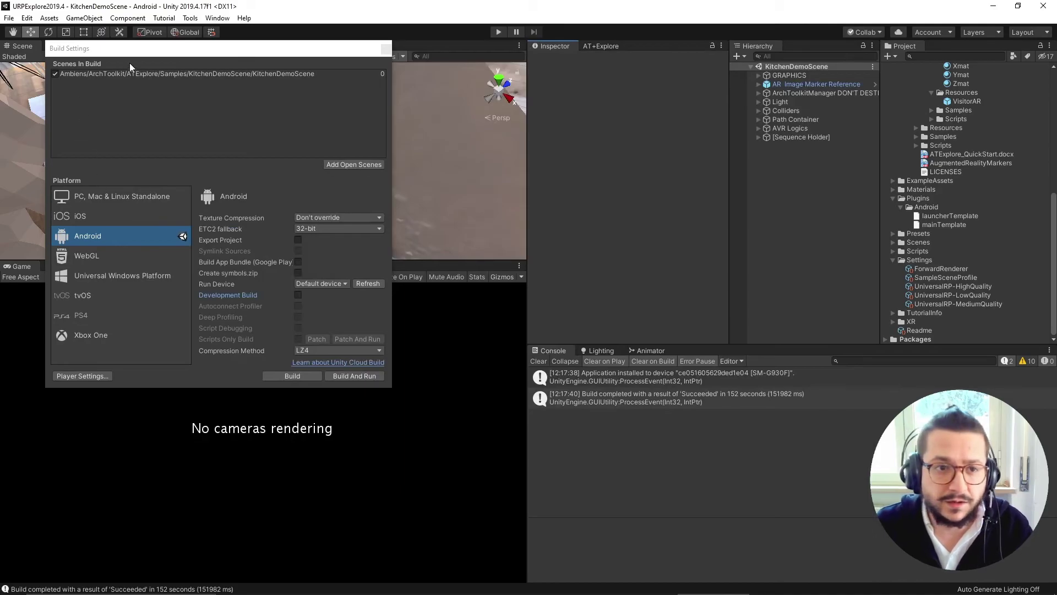
{"action": "left_click_drag", "start_coordinate": [134, 67], "coordinate": [224, 73]}
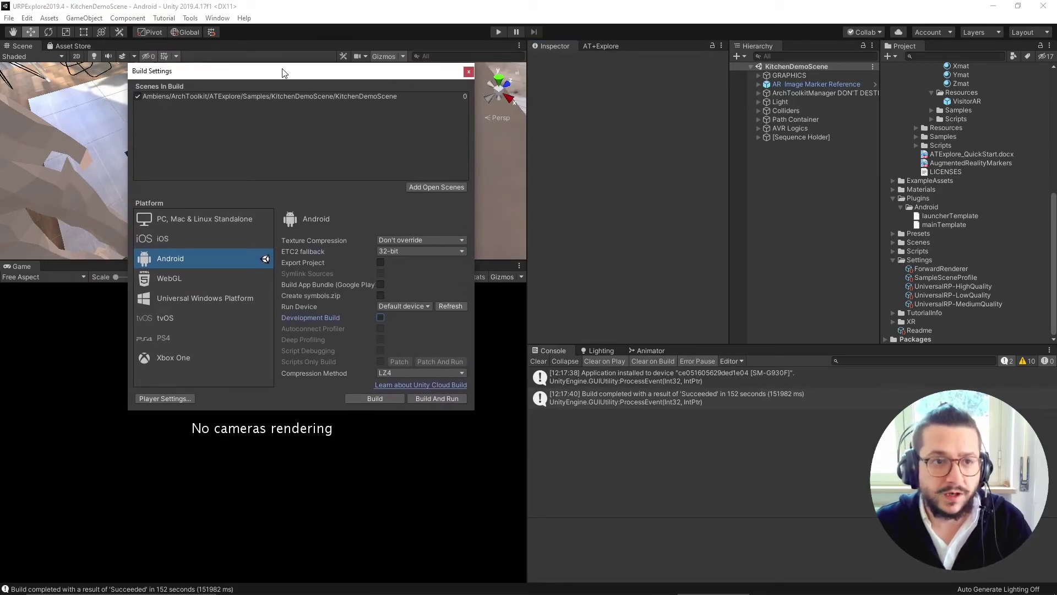
{"action": "left_click_drag", "start_coordinate": [283, 71], "coordinate": [278, 71]}
{"action": "left_click", "coordinate": [37, 7]}
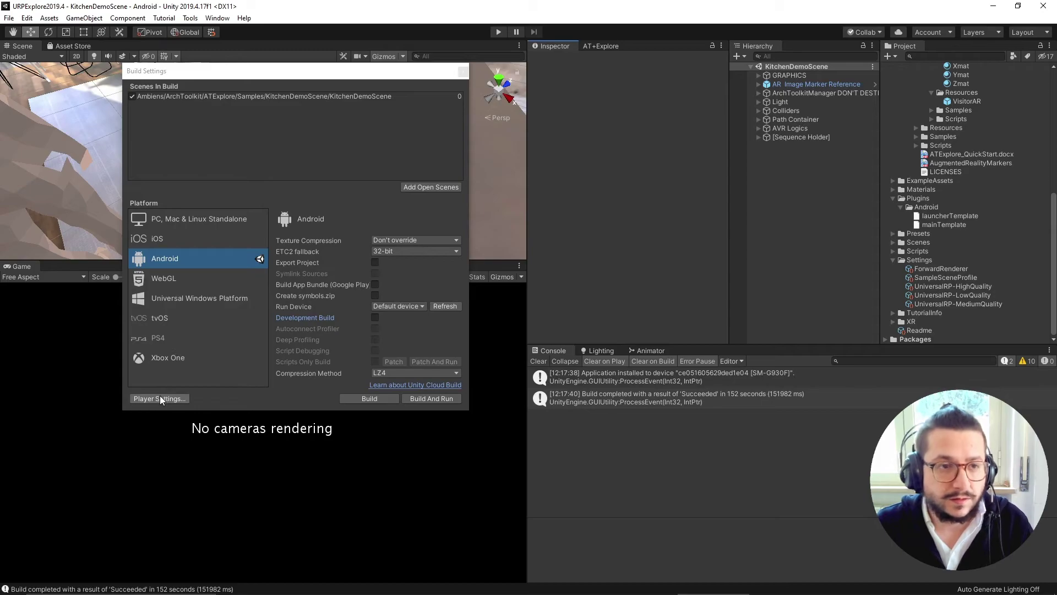
{"action": "left_click_drag", "start_coordinate": [269, 72], "coordinate": [295, 96]}
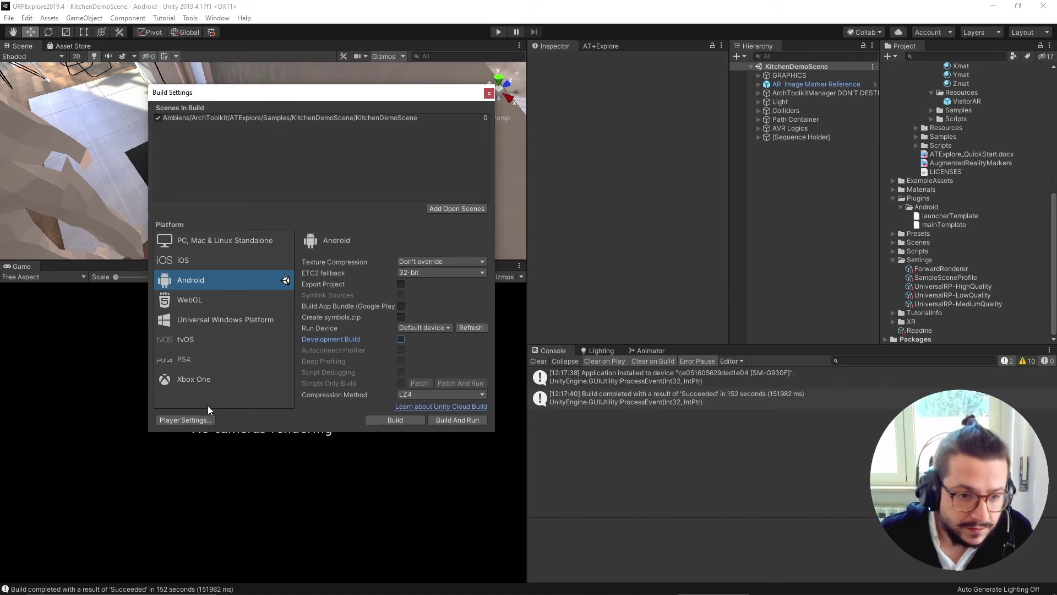
Step: Show the Graphics settings and ping the UniversalRP-HighQuality render pipeline asset
{"action": "left_click", "coordinate": [185, 420]}
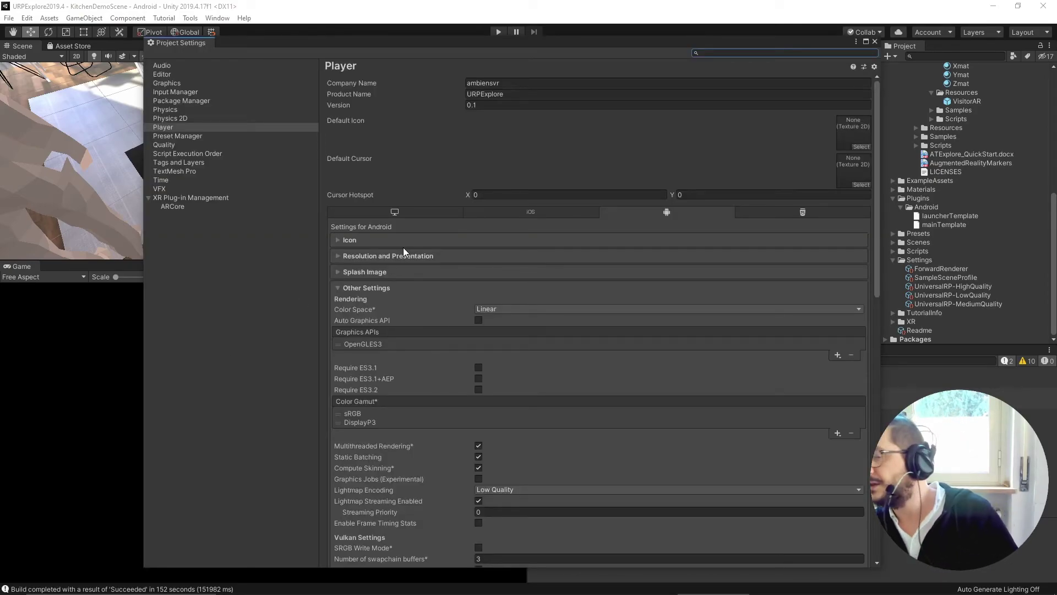
{"action": "left_click", "coordinate": [173, 83]}
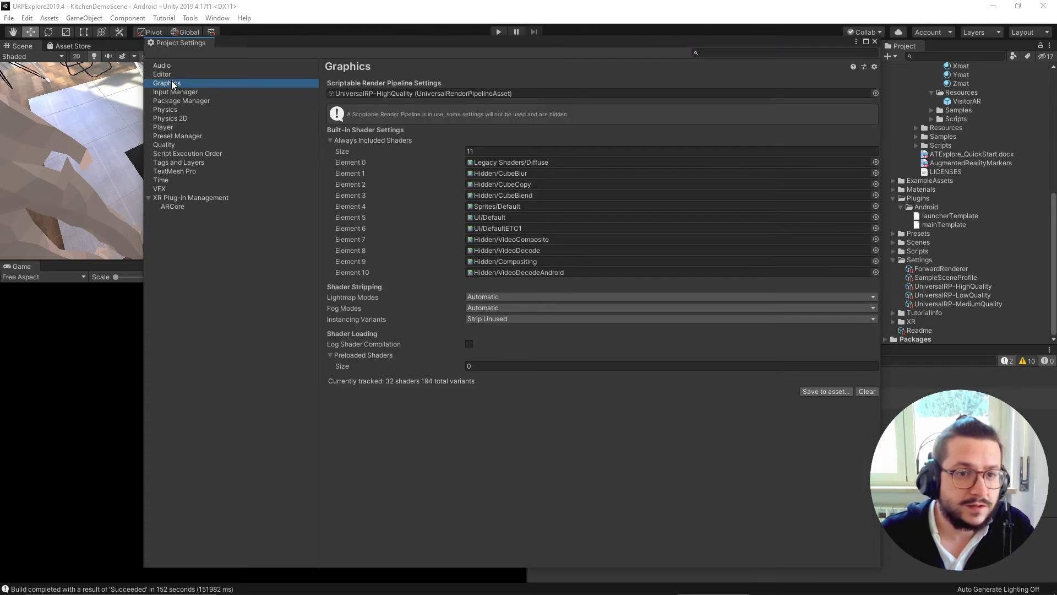
{"action": "left_click", "coordinate": [404, 94]}
{"action": "left_click_drag", "start_coordinate": [425, 44], "coordinate": [287, 48]}
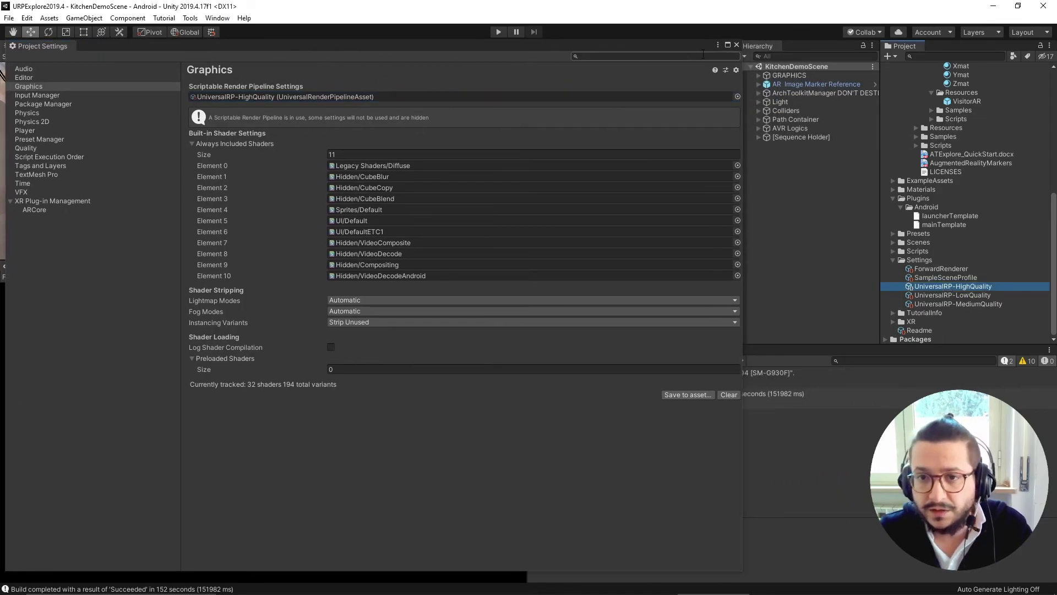
Step: Add an AR Background Renderer Feature to the pipeline's ForwardRenderer asset
{"action": "left_click", "coordinate": [736, 44]}
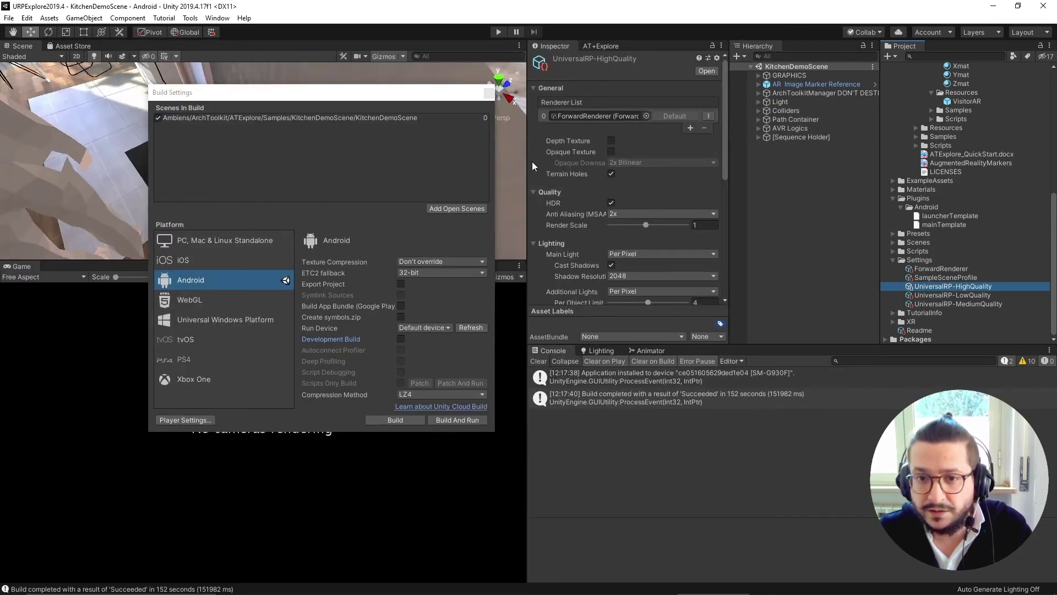
{"action": "left_click", "coordinate": [567, 116]}
{"action": "left_click", "coordinate": [942, 269]}
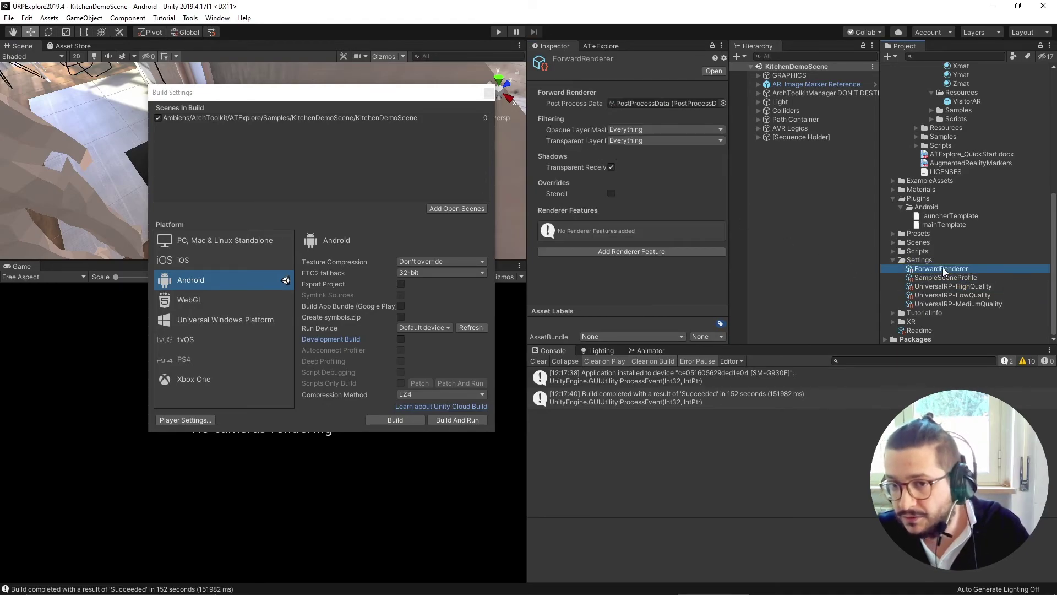
{"action": "left_click", "coordinate": [609, 252]}
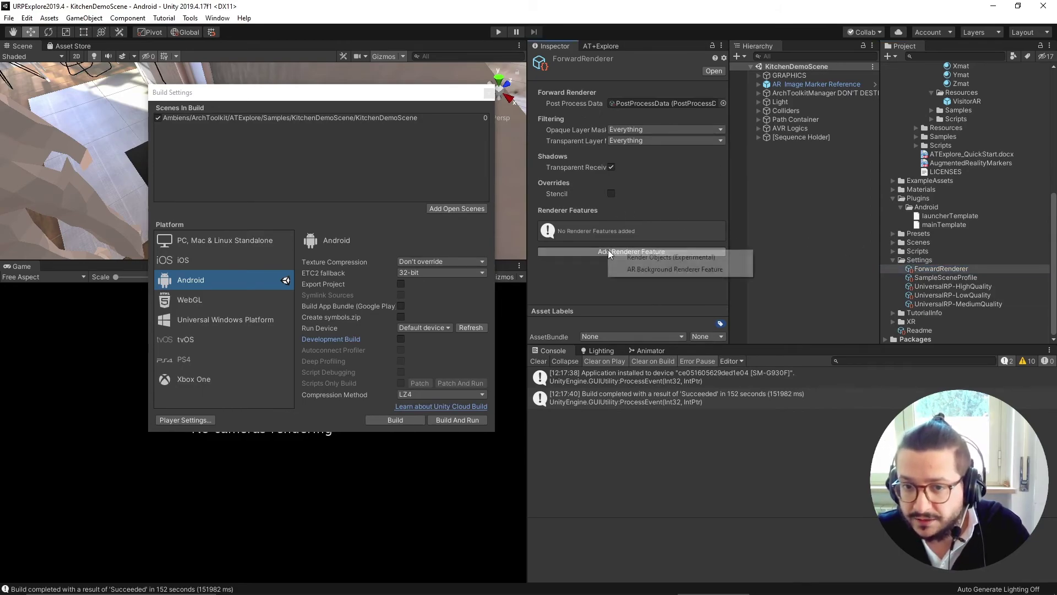
{"action": "left_click", "coordinate": [646, 270]}
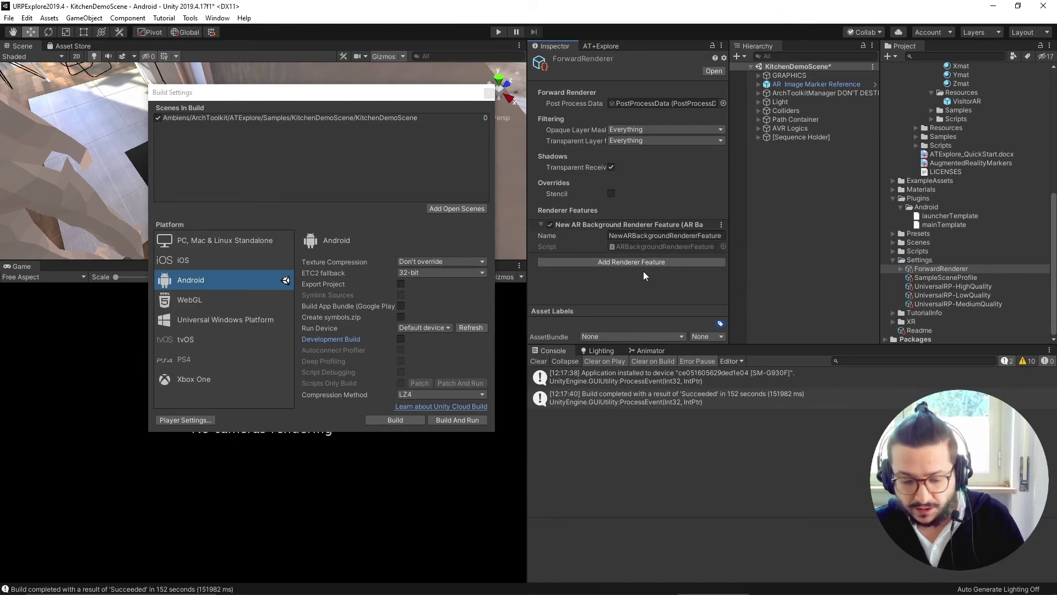
Step: Save the scene with Ctrl+S and clear the hierarchy selection
{"action": "key", "text": "ctrl+s"}
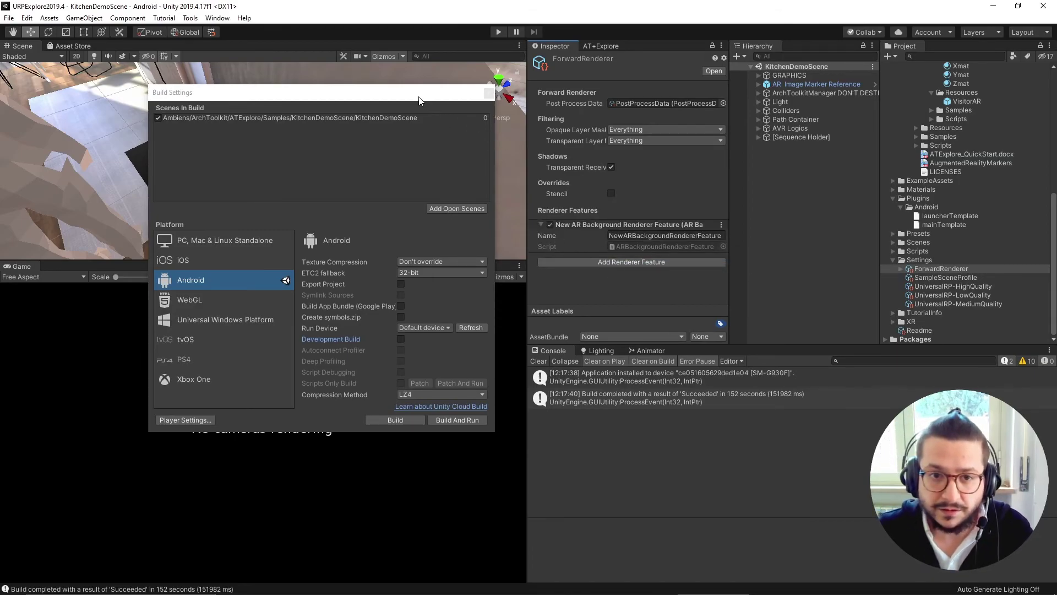
{"action": "left_click_drag", "start_coordinate": [419, 95], "coordinate": [308, 78]}
{"action": "left_click", "coordinate": [872, 221]}
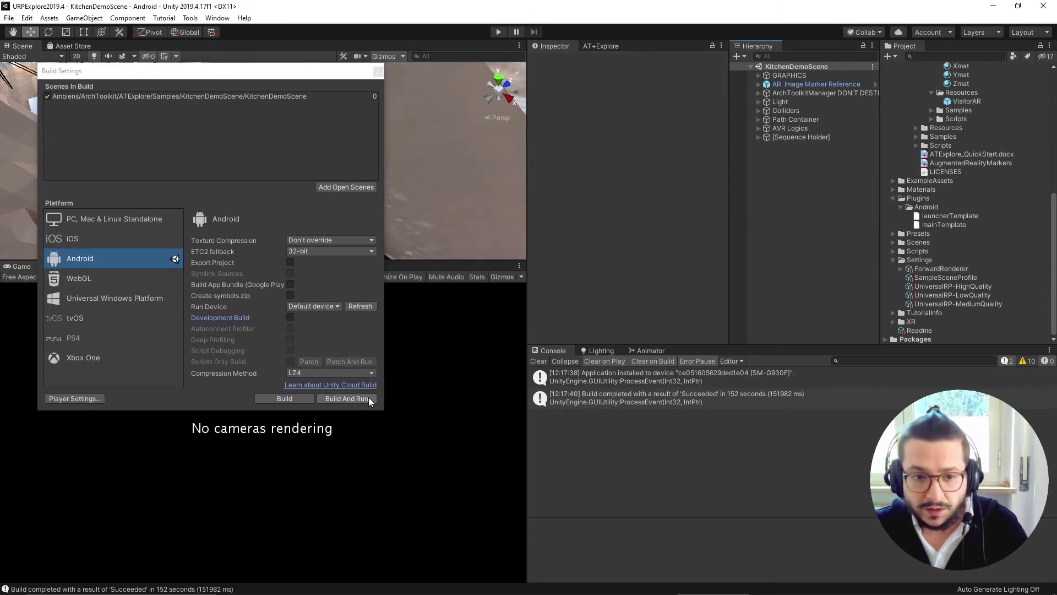